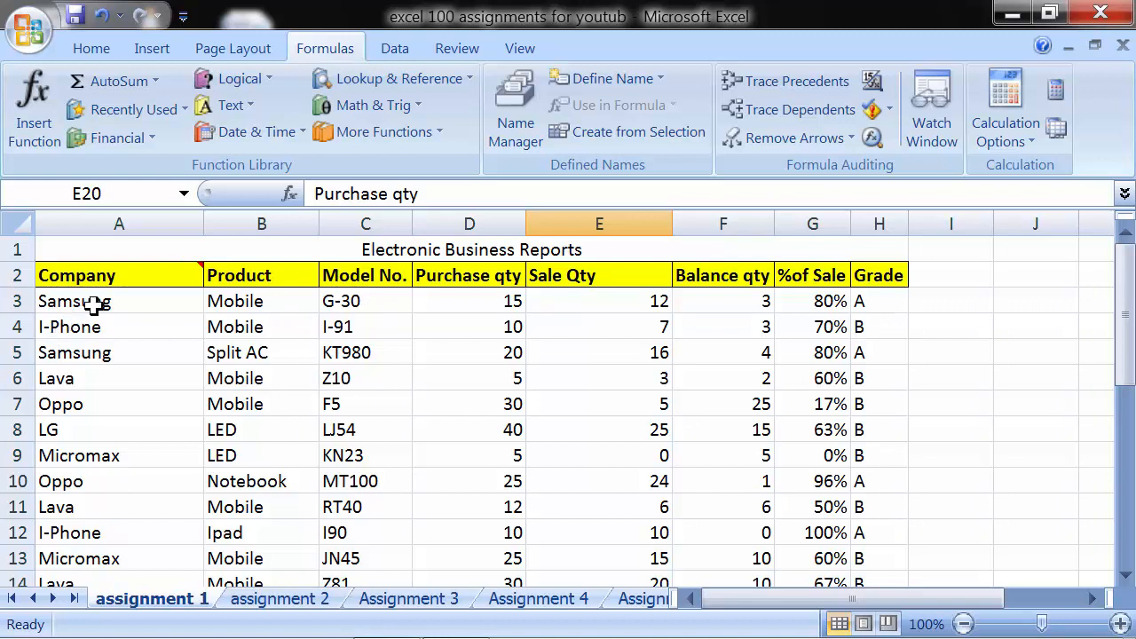
Review the Company and Product entries in the first rows of the Electronic Business Reports table.
{"action": "left_click_drag", "start_coordinate": [97, 300], "coordinate": [119, 493]}
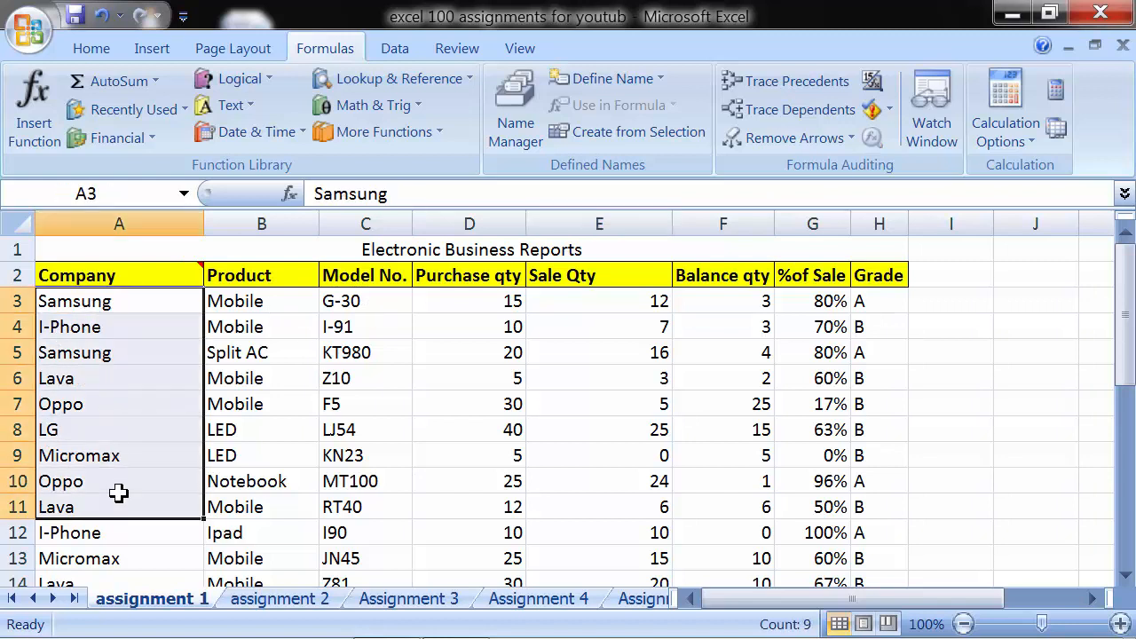
{"action": "left_click", "coordinate": [119, 303]}
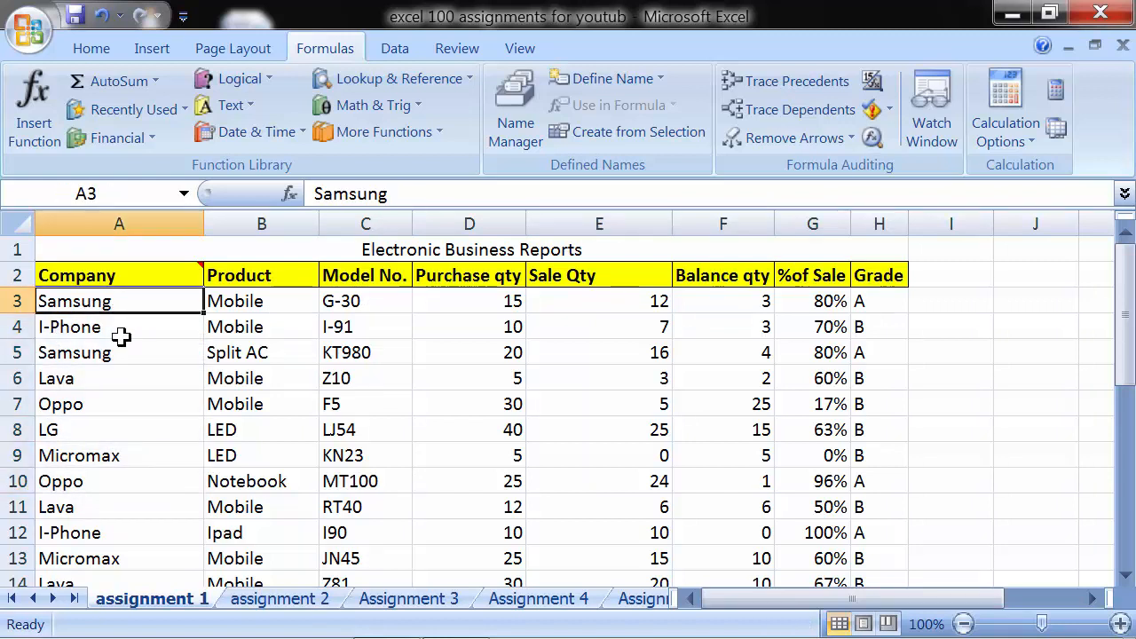
{"action": "left_click", "coordinate": [121, 330]}
{"action": "left_click", "coordinate": [121, 353]}
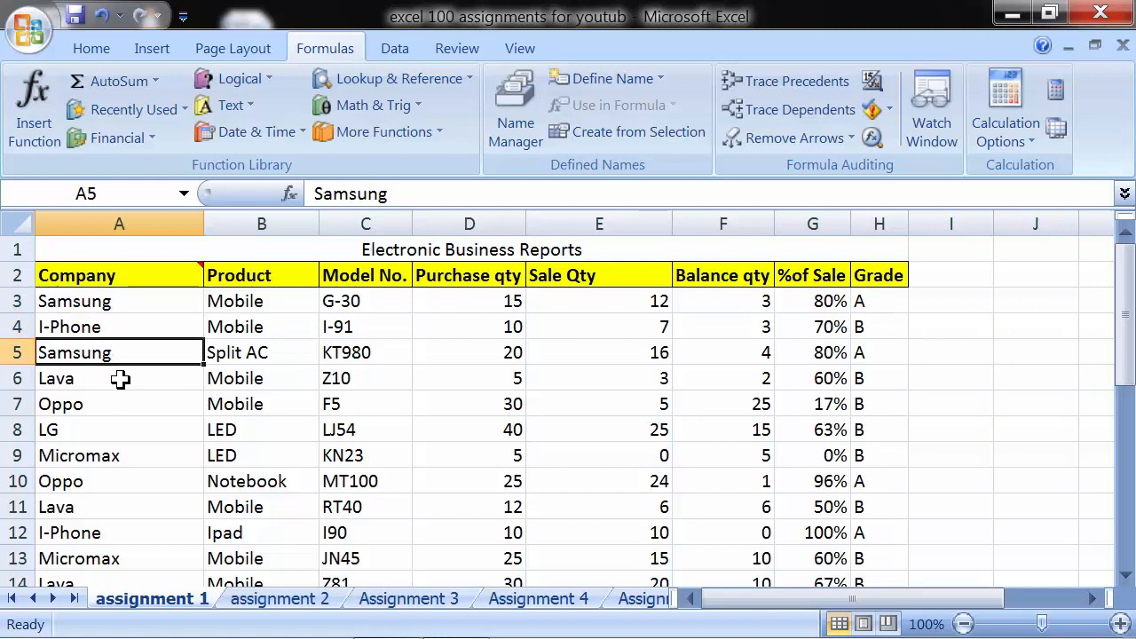
{"action": "left_click", "coordinate": [118, 401]}
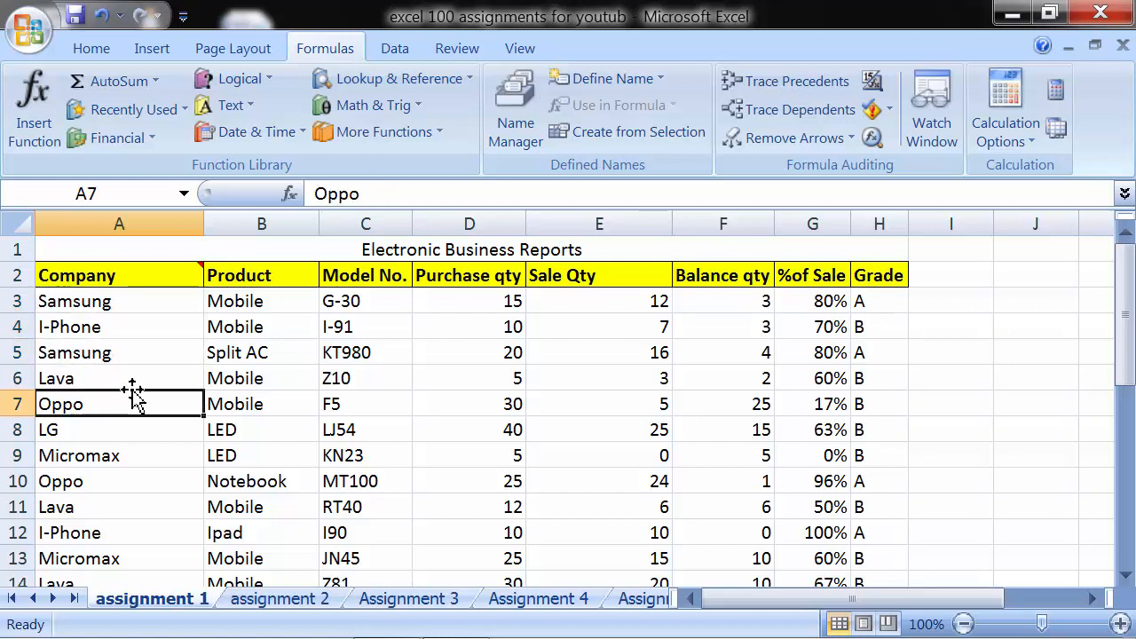
{"action": "left_click", "coordinate": [130, 433]}
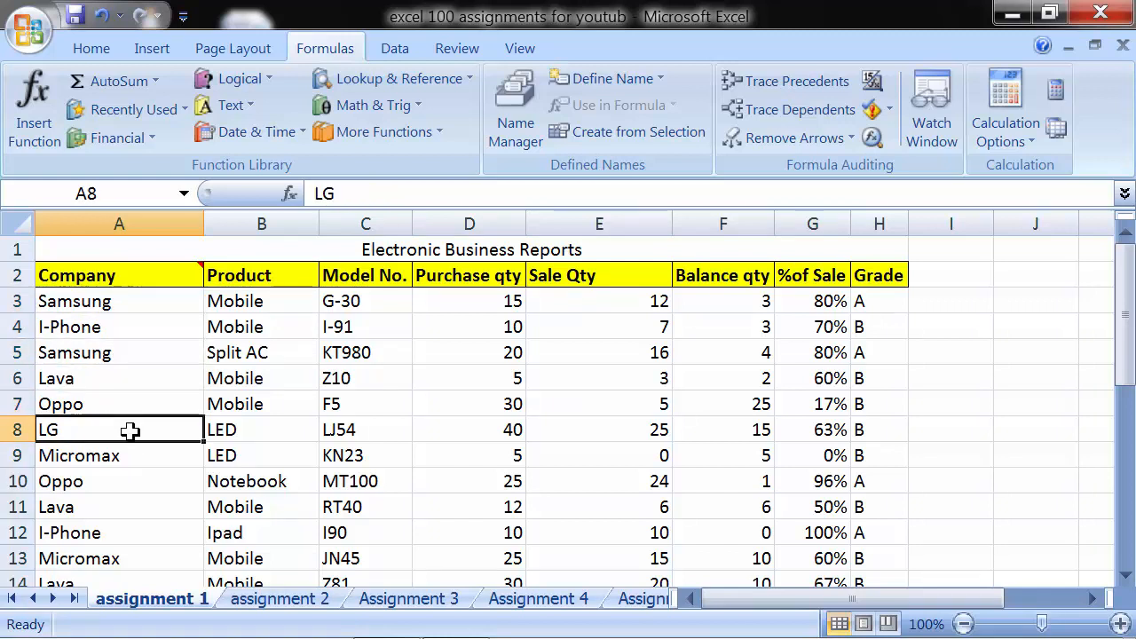
{"action": "left_click", "coordinate": [231, 298]}
{"action": "left_click", "coordinate": [244, 326]}
{"action": "left_click", "coordinate": [242, 352]}
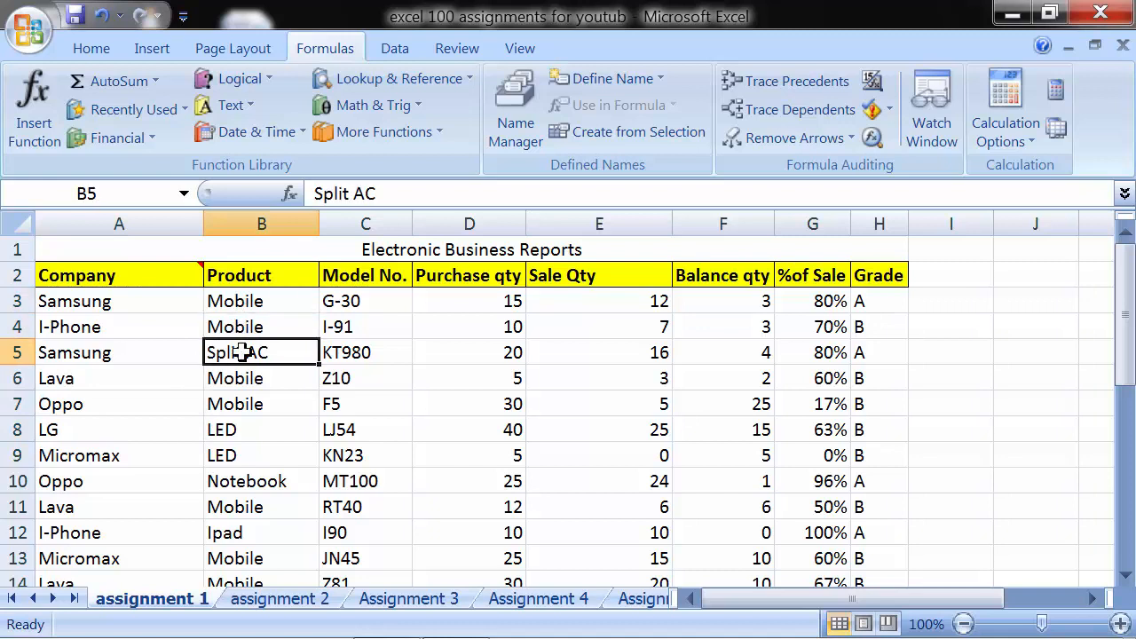
{"action": "left_click", "coordinate": [251, 300]}
{"action": "left_click", "coordinate": [247, 330]}
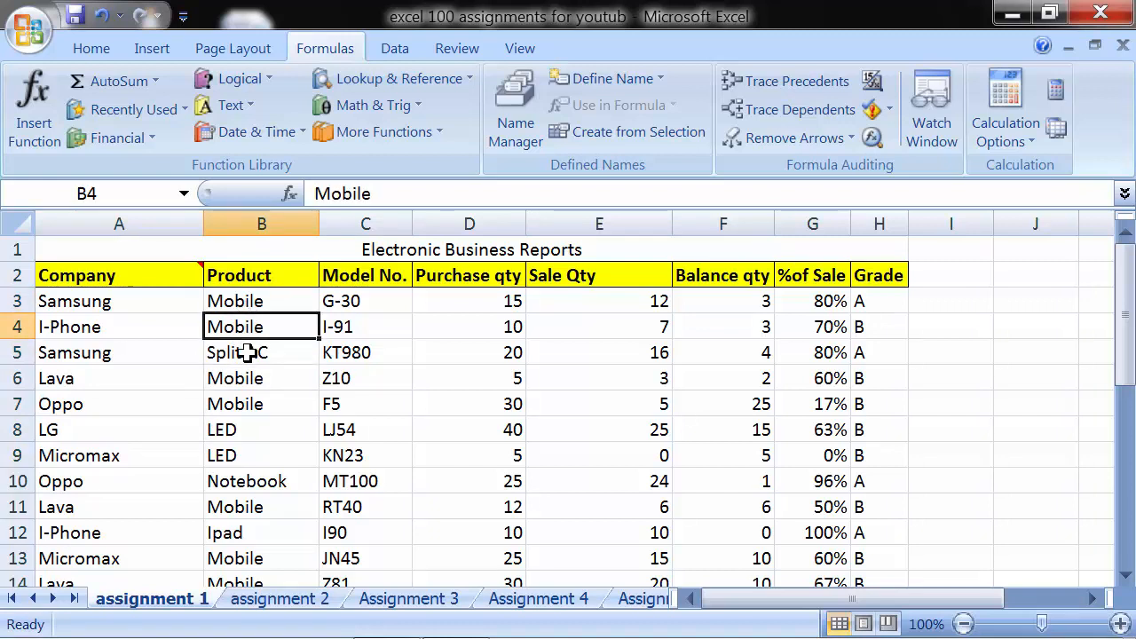
{"action": "left_click", "coordinate": [232, 353]}
{"action": "left_click", "coordinate": [102, 357]}
{"action": "left_click", "coordinate": [221, 381]}
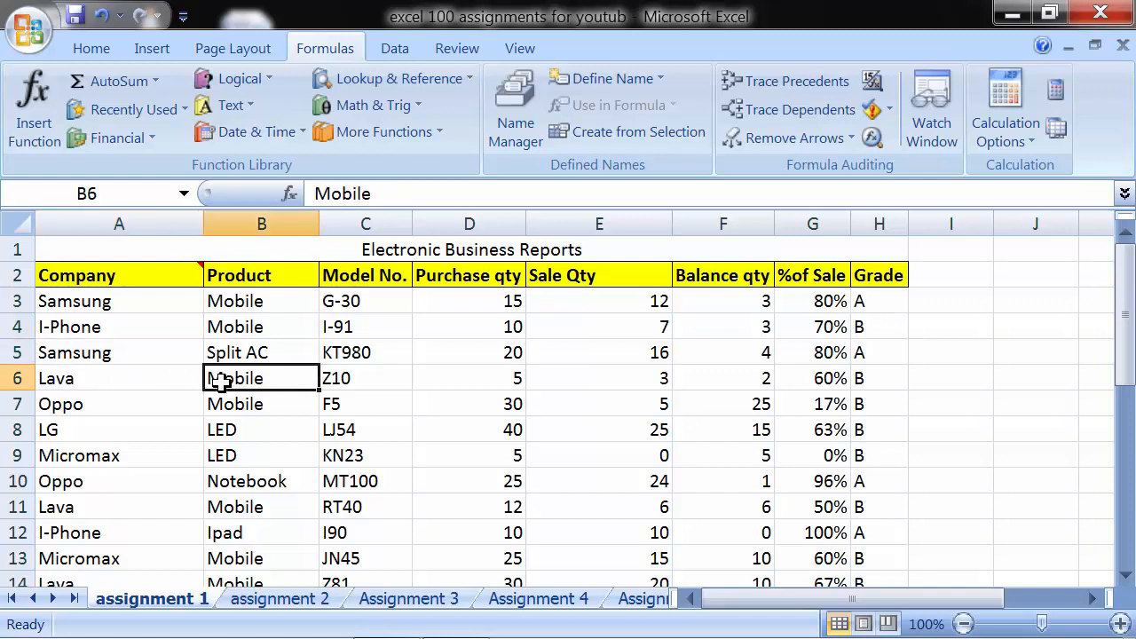
Examine the model number and quantity columns, plus the Balance qty and %of Sale formulas in row 3.
{"action": "left_click_drag", "start_coordinate": [353, 299], "coordinate": [342, 456]}
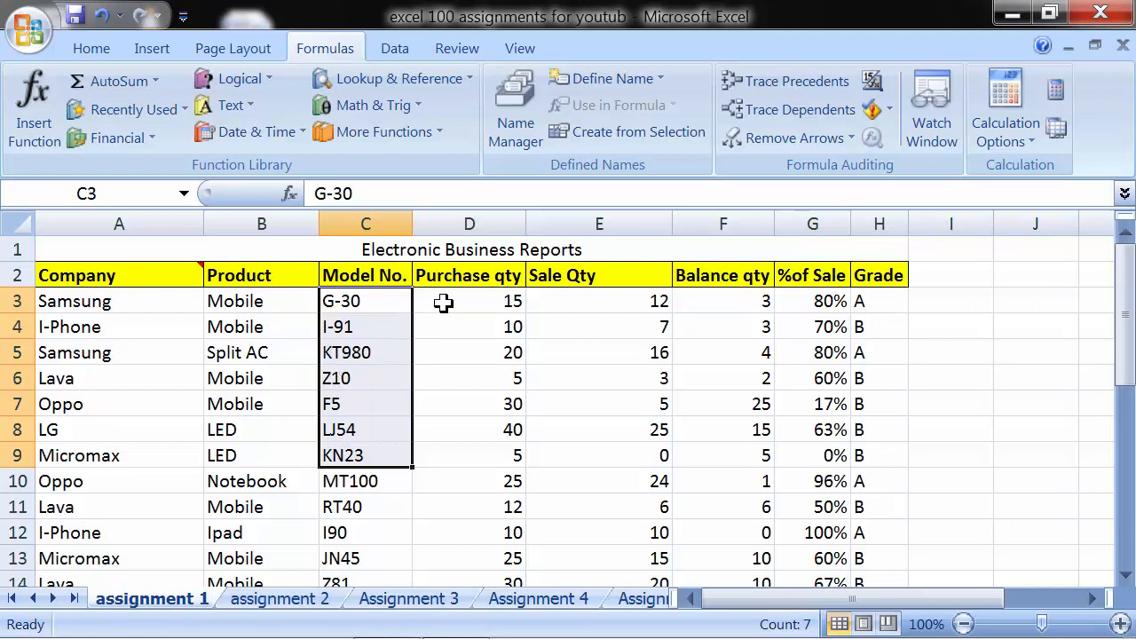
{"action": "left_click_drag", "start_coordinate": [444, 302], "coordinate": [464, 469]}
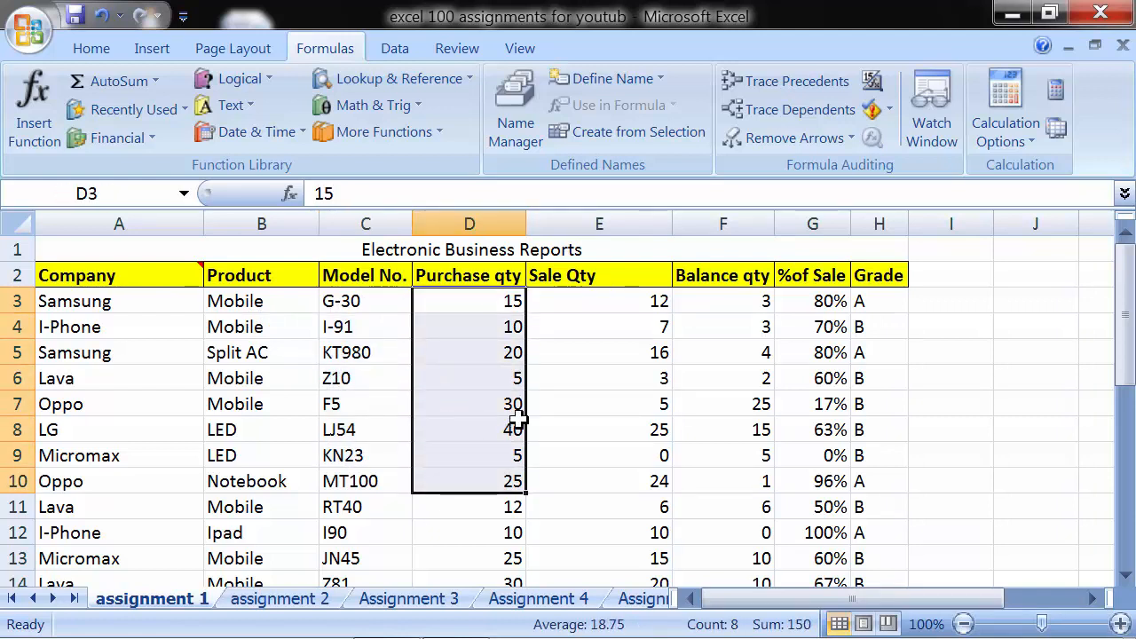
{"action": "left_click_drag", "start_coordinate": [581, 302], "coordinate": [609, 482]}
{"action": "left_click", "coordinate": [456, 295]}
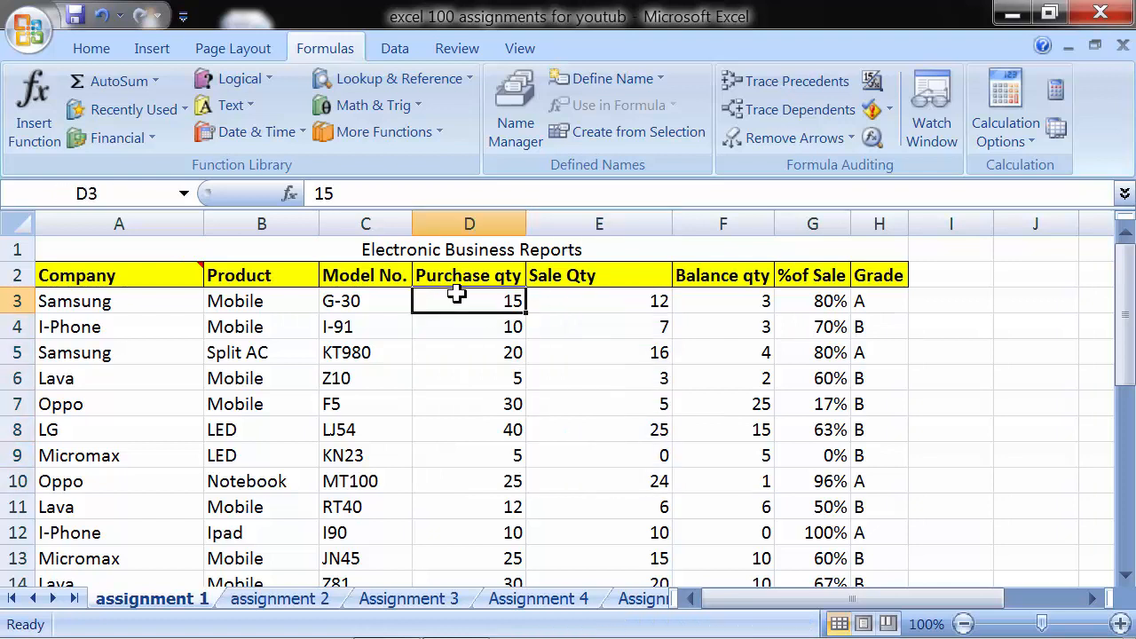
{"action": "left_click", "coordinate": [577, 302]}
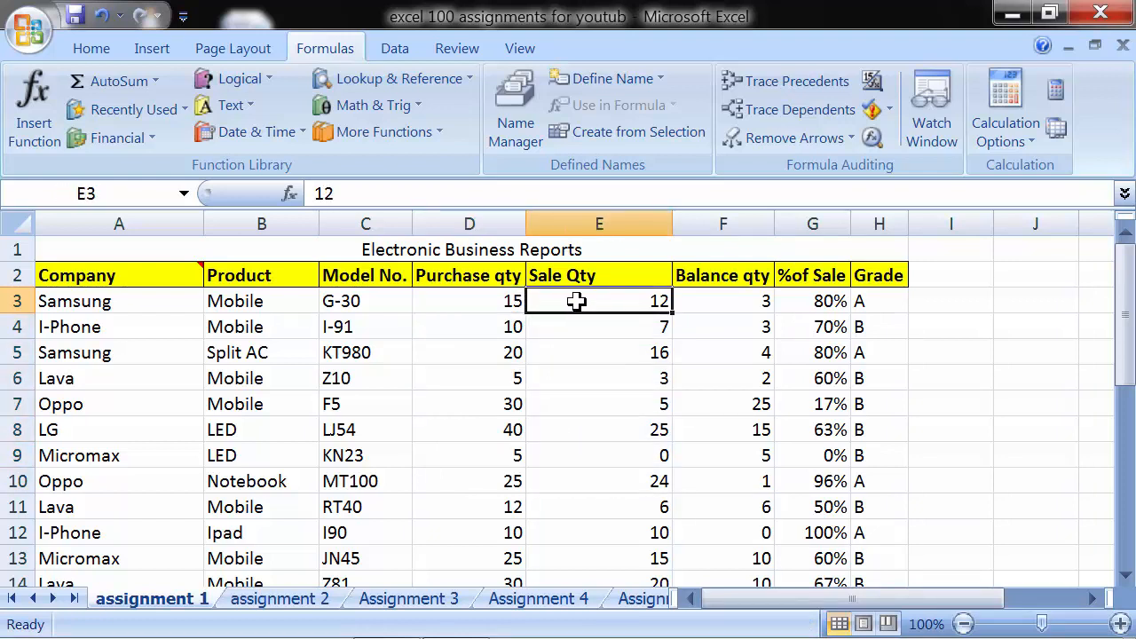
{"action": "left_click", "coordinate": [719, 306]}
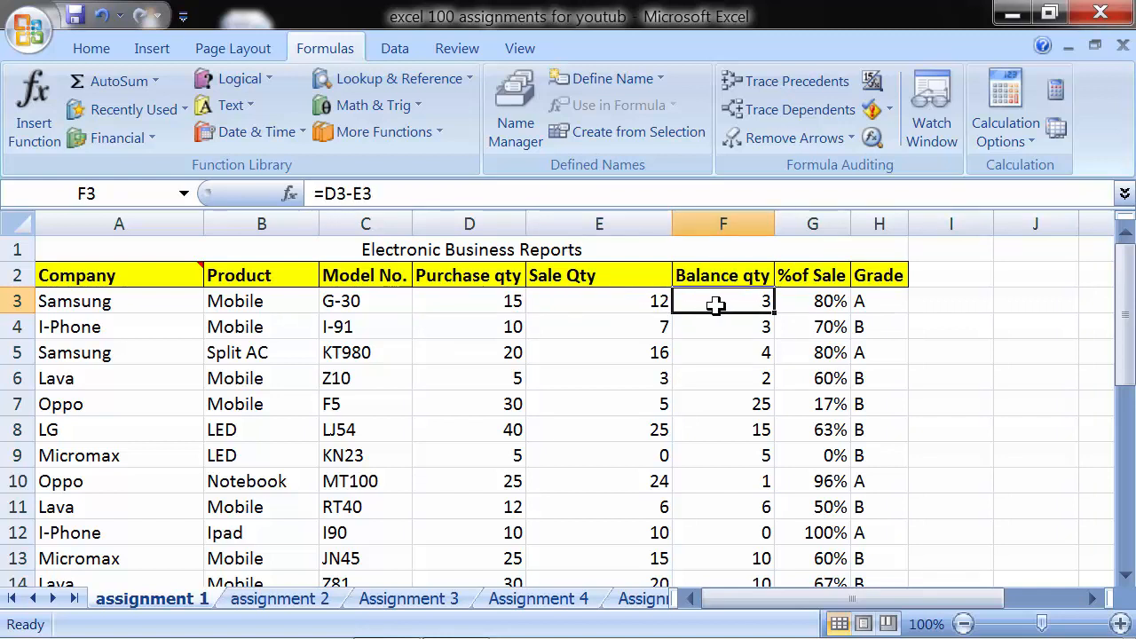
{"action": "left_click", "coordinate": [802, 301]}
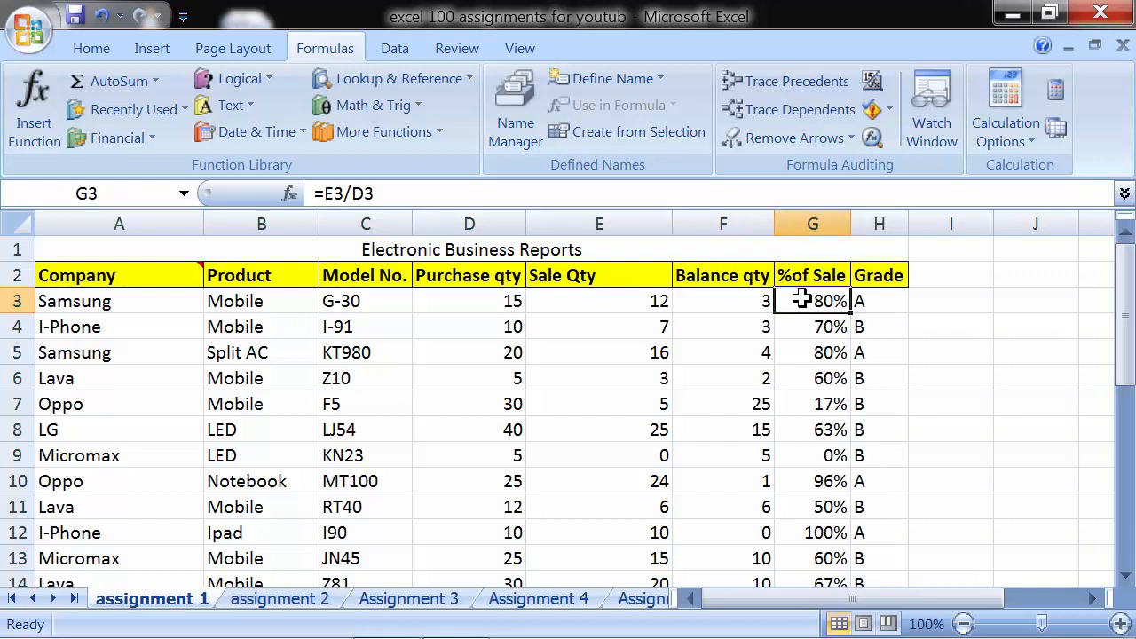
{"action": "left_click", "coordinate": [555, 301]}
{"action": "left_click", "coordinate": [512, 301]}
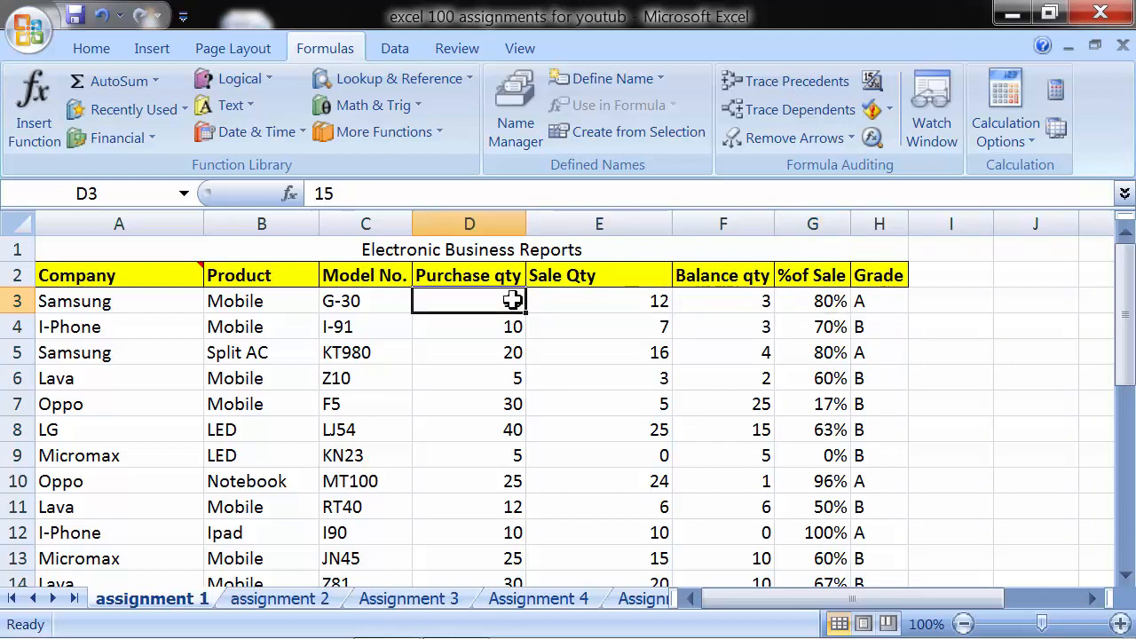
{"action": "left_click", "coordinate": [827, 300]}
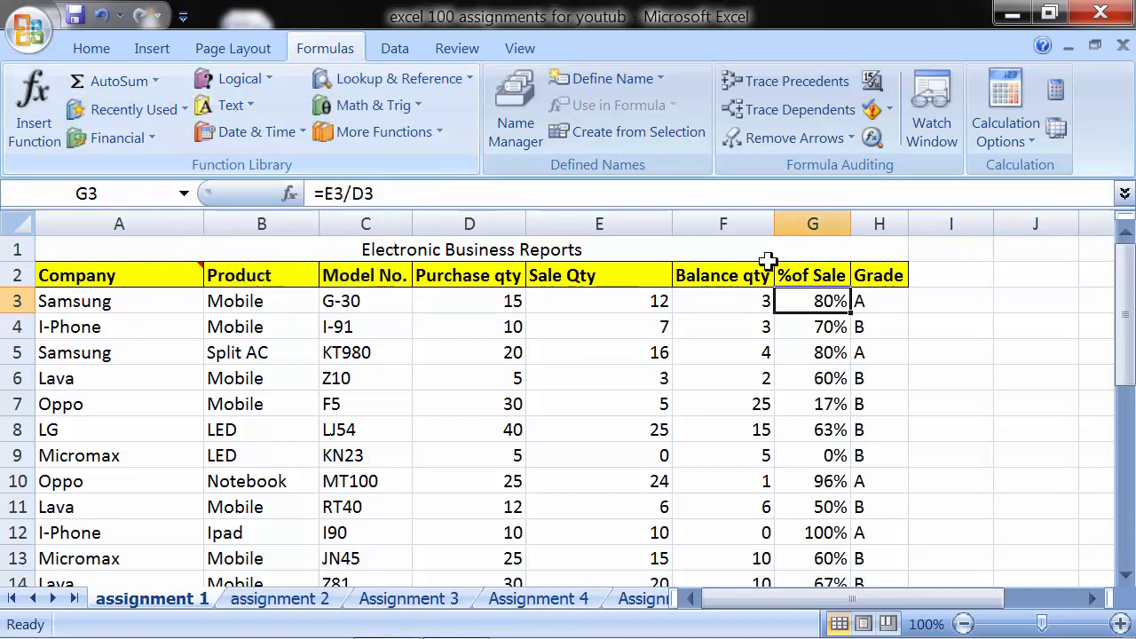
Inspect the condition and the true and false results of the Grade formula in H3.
{"action": "left_click", "coordinate": [859, 305]}
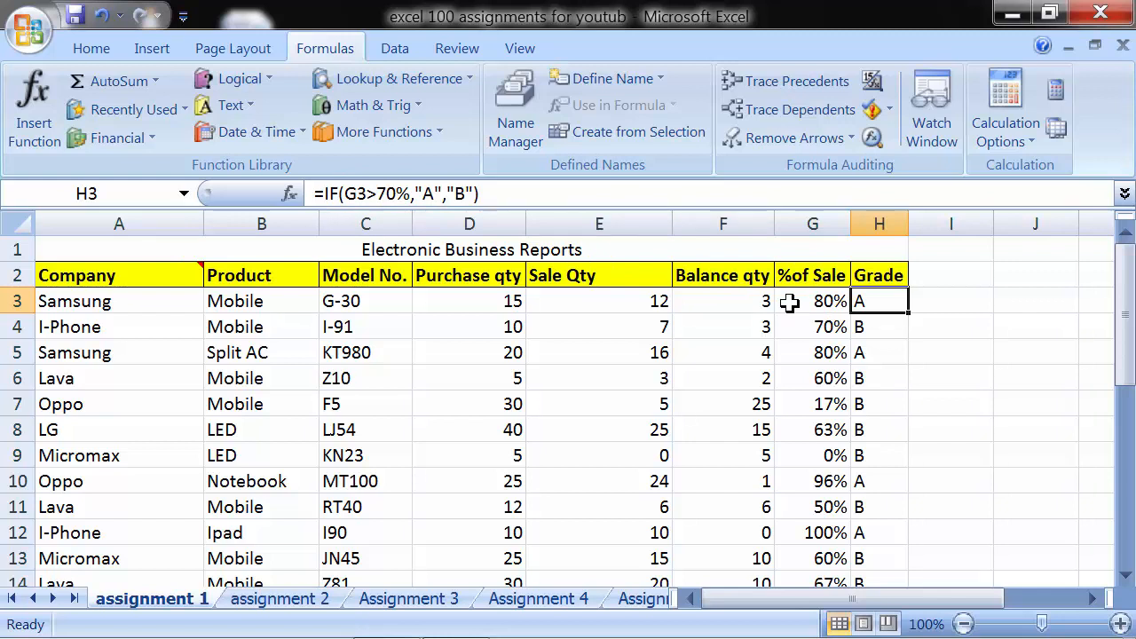
{"action": "left_click", "coordinate": [420, 195]}
{"action": "left_click_drag", "start_coordinate": [413, 193], "coordinate": [442, 193]}
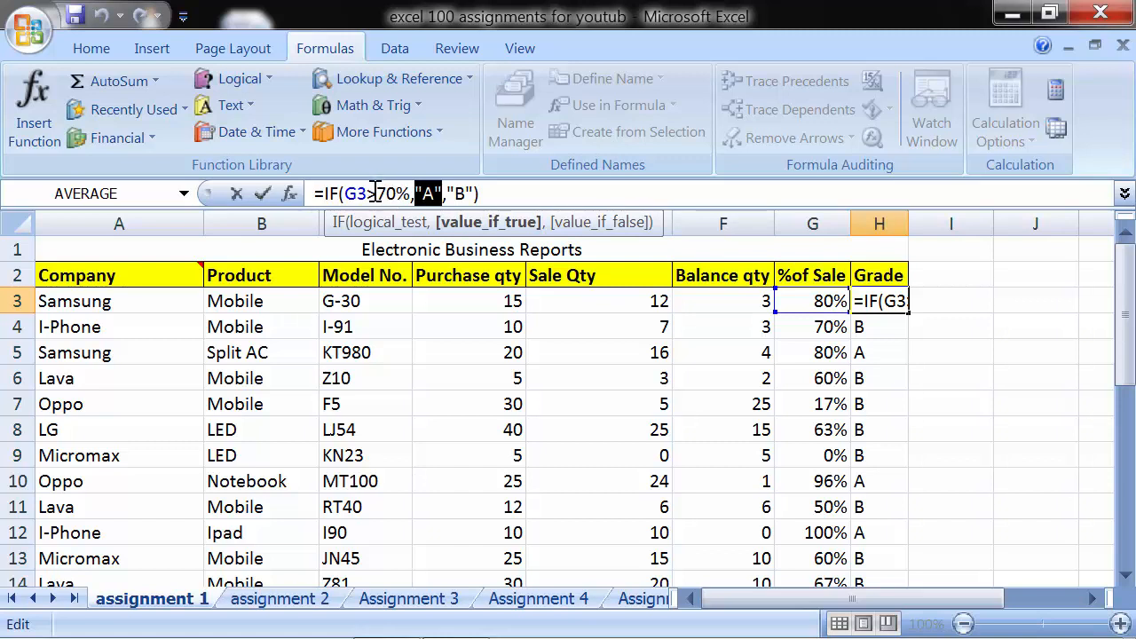
{"action": "left_click_drag", "start_coordinate": [375, 193], "coordinate": [413, 194]}
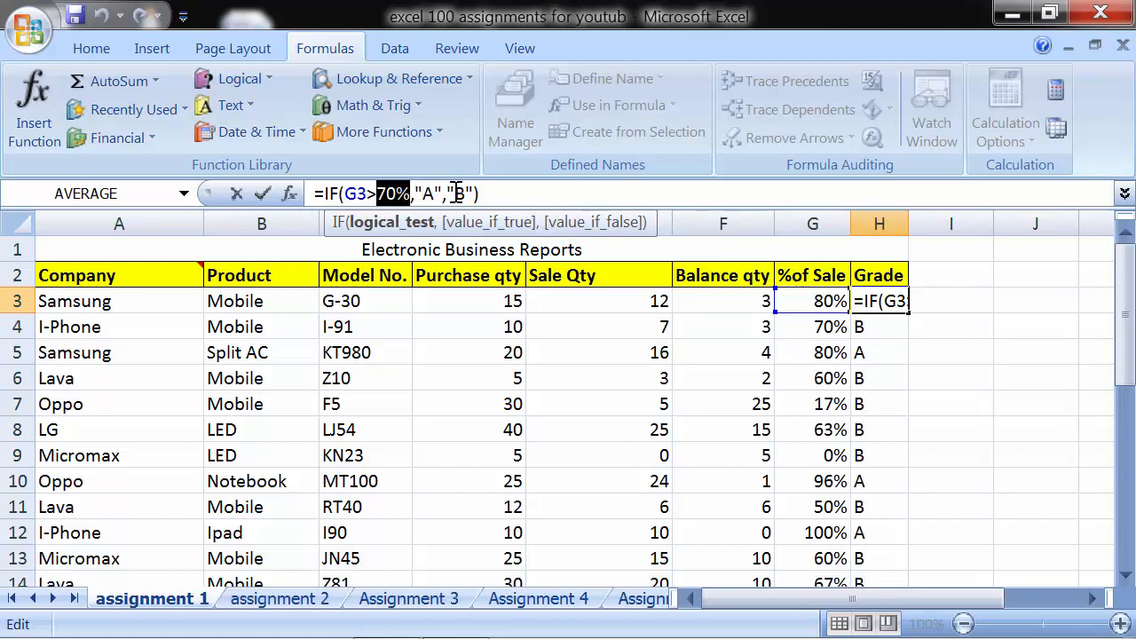
{"action": "key", "text": "Return"}
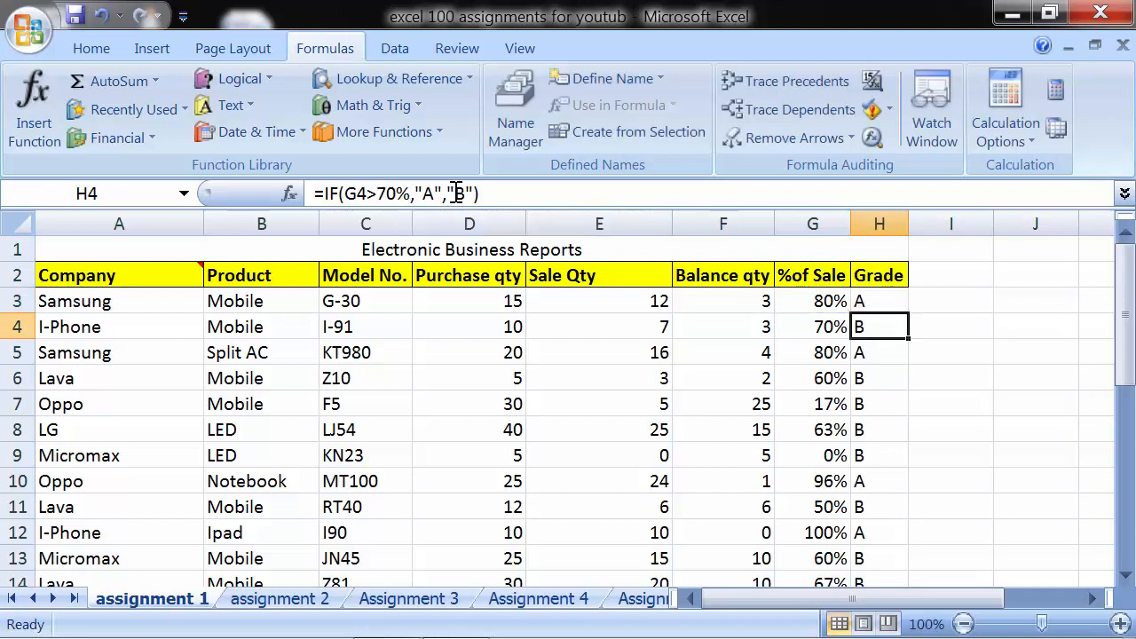
Compare the %of Sale values with their grades in rows 3 to 6.
{"action": "left_click", "coordinate": [788, 300]}
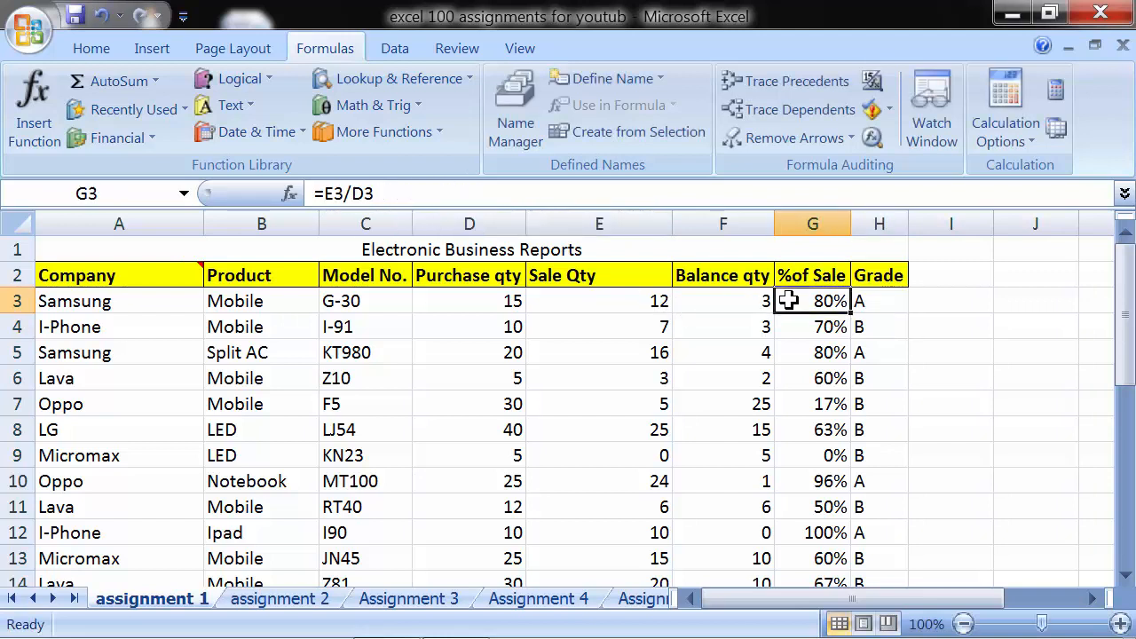
{"action": "left_click", "coordinate": [867, 301]}
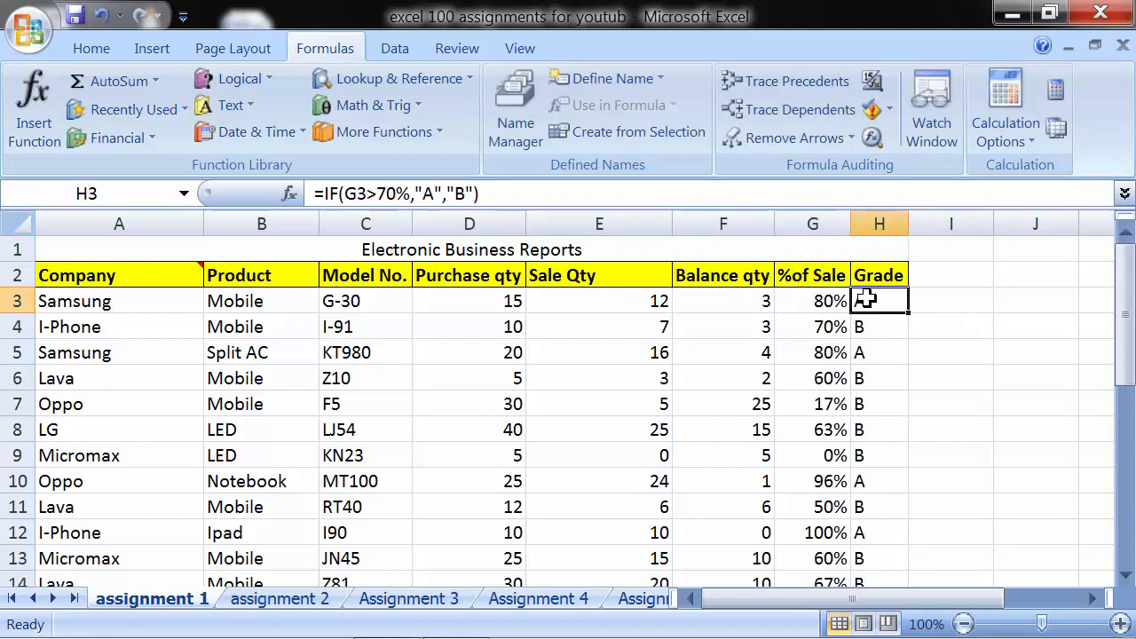
{"action": "left_click", "coordinate": [834, 325]}
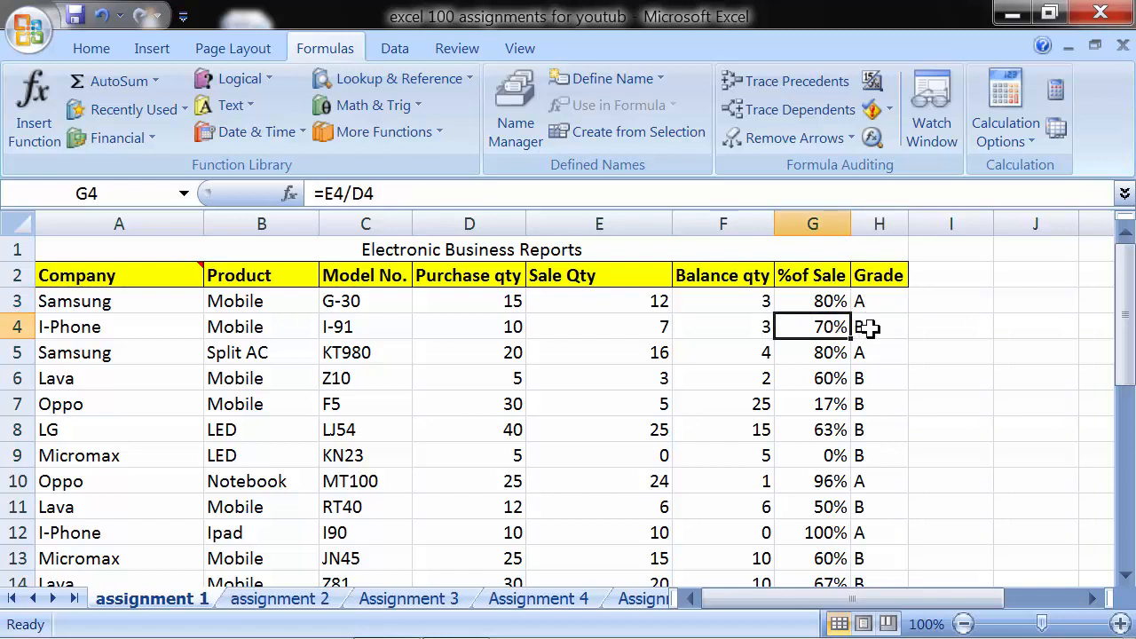
{"action": "left_click", "coordinate": [867, 327]}
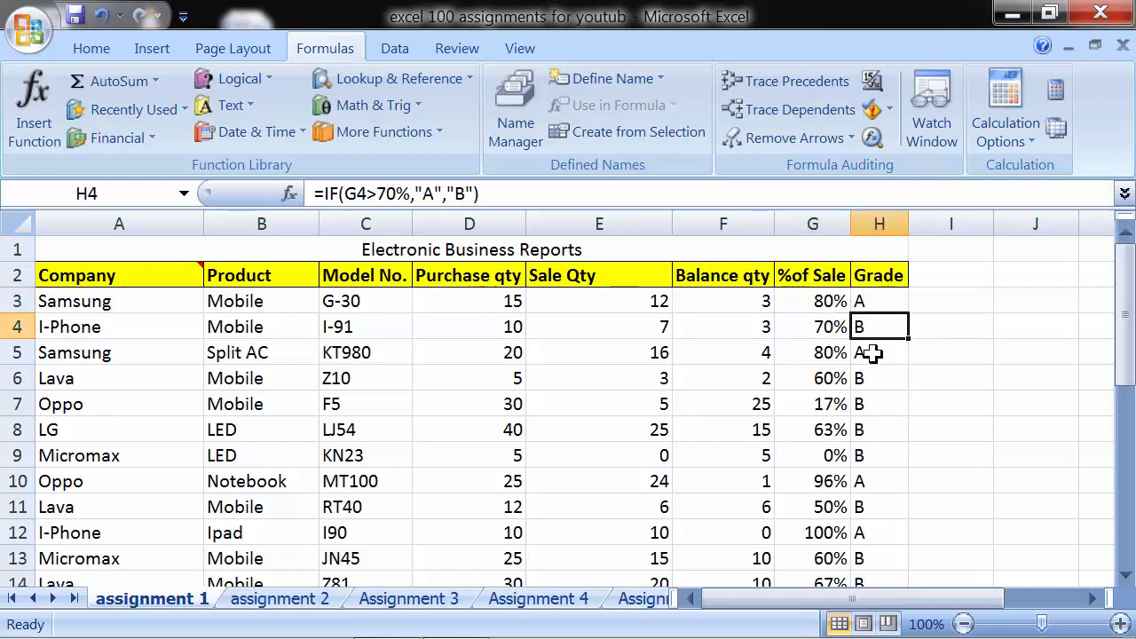
{"action": "left_click", "coordinate": [826, 354]}
{"action": "left_click", "coordinate": [857, 349]}
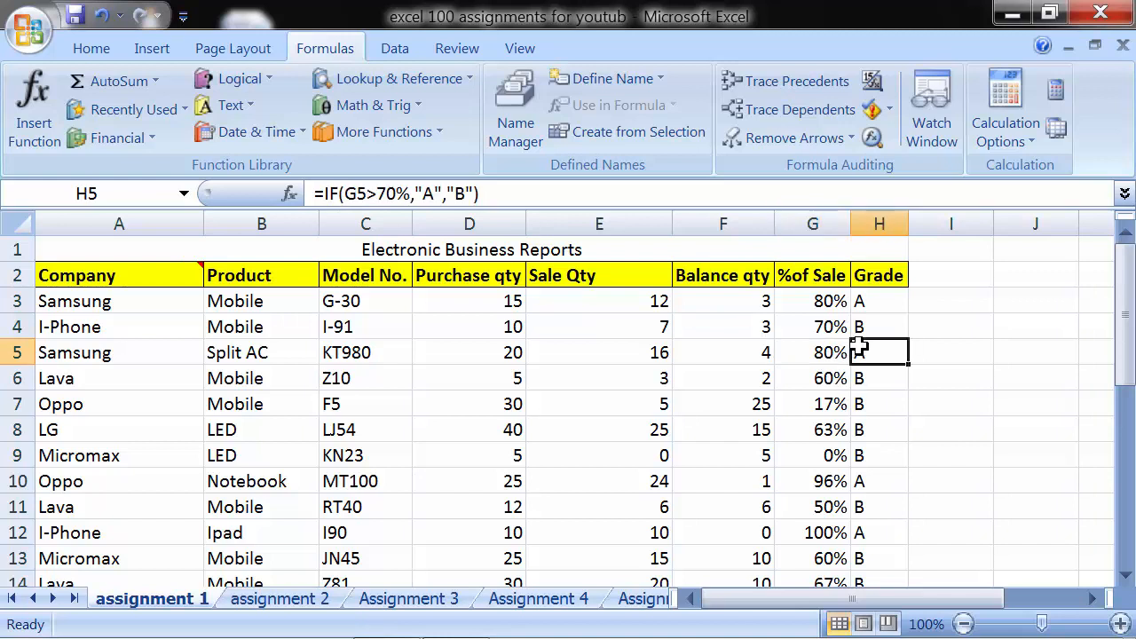
{"action": "left_click", "coordinate": [823, 384]}
{"action": "left_click", "coordinate": [866, 377]}
Re-enter the Grade formula in H3 as =IF(G3>70%,"A","B").
{"action": "left_click", "coordinate": [868, 305]}
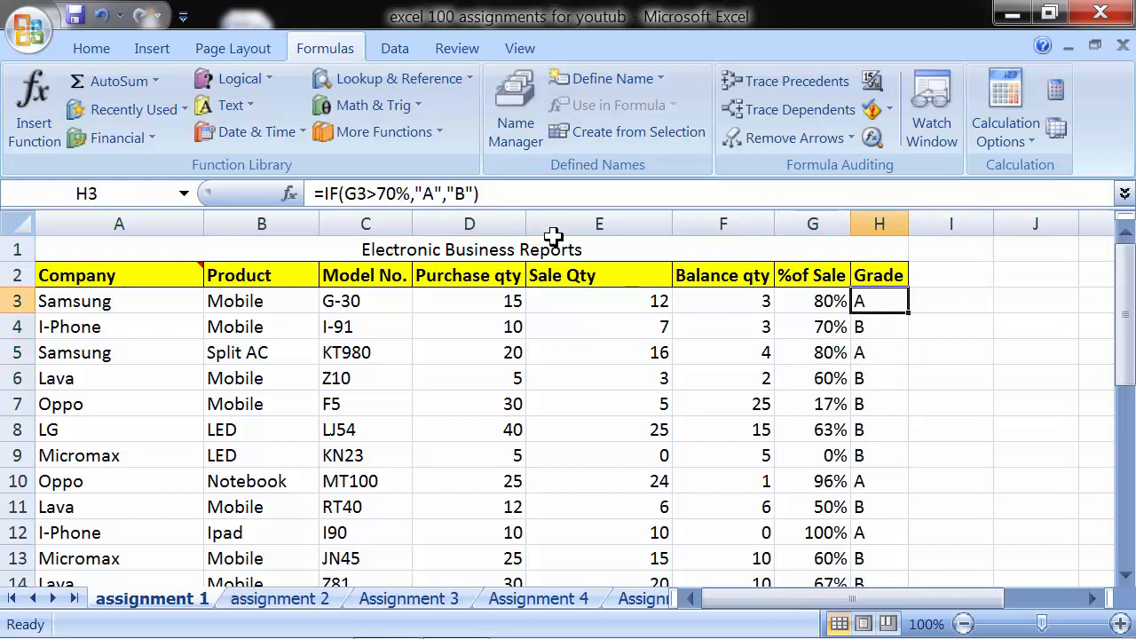
{"action": "left_click_drag", "start_coordinate": [509, 195], "coordinate": [235, 192]}
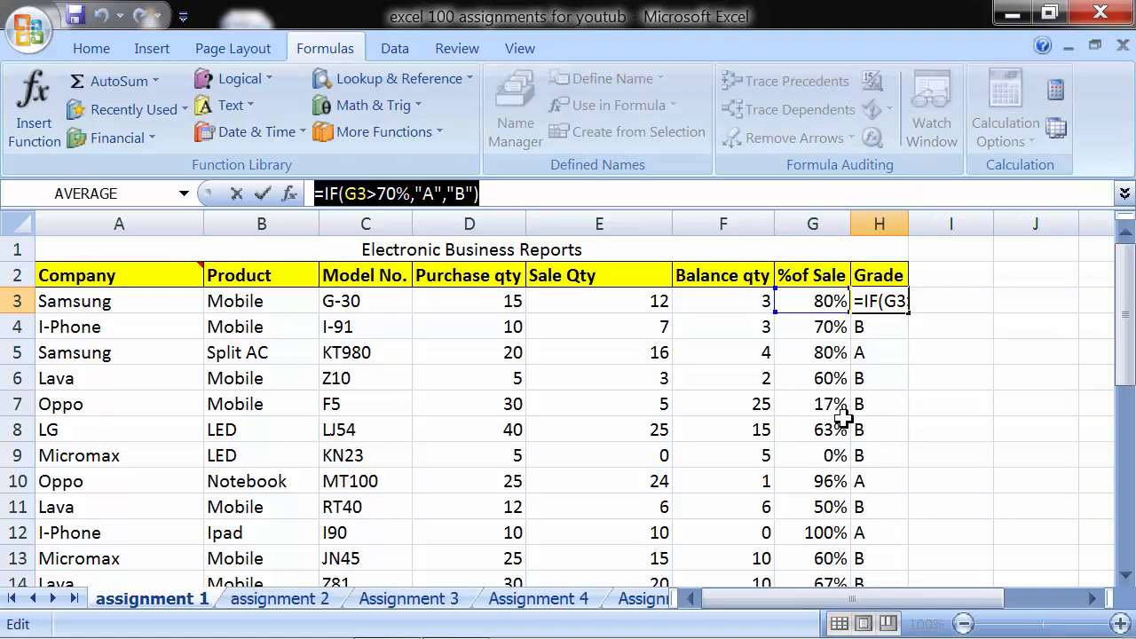
{"action": "type", "text": "=if("}
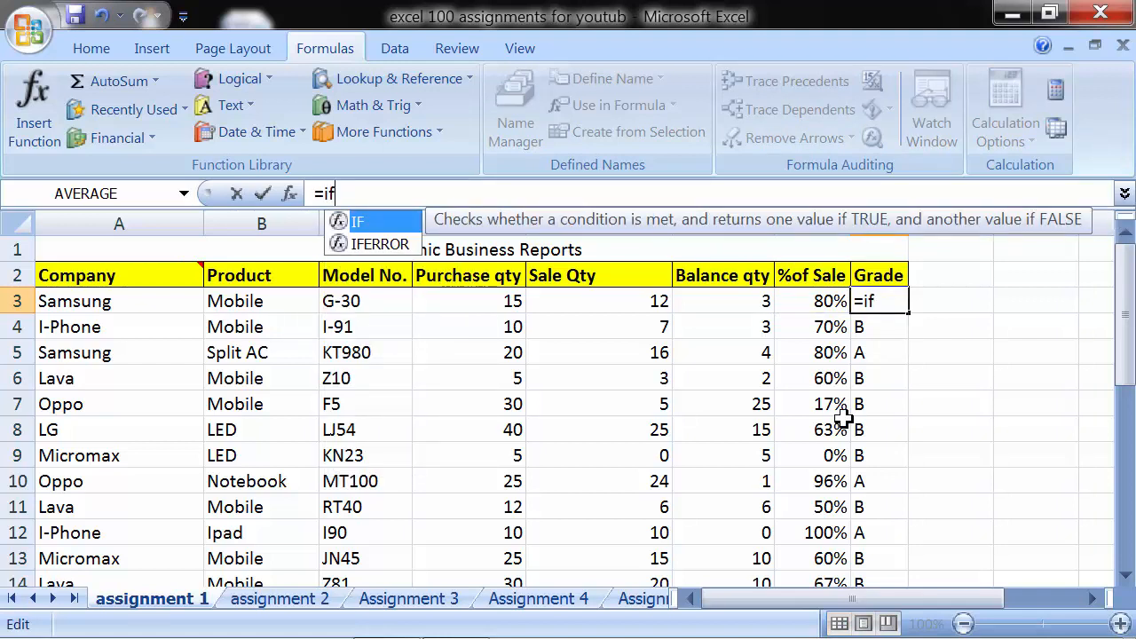
{"action": "left_click", "coordinate": [814, 300]}
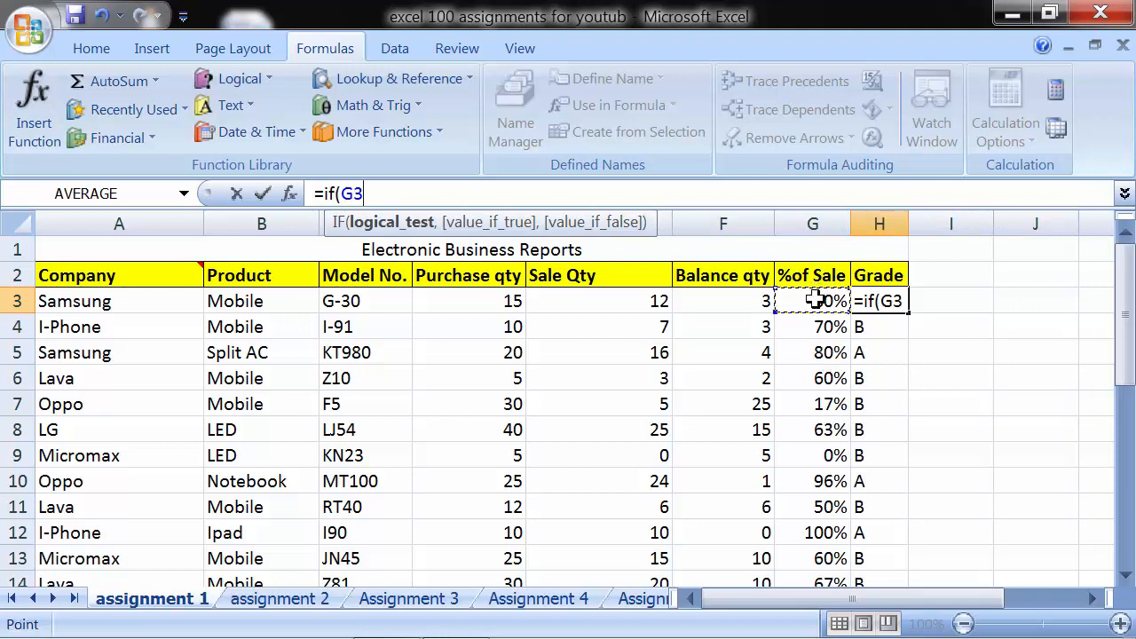
{"action": "type", "text": ">70"}
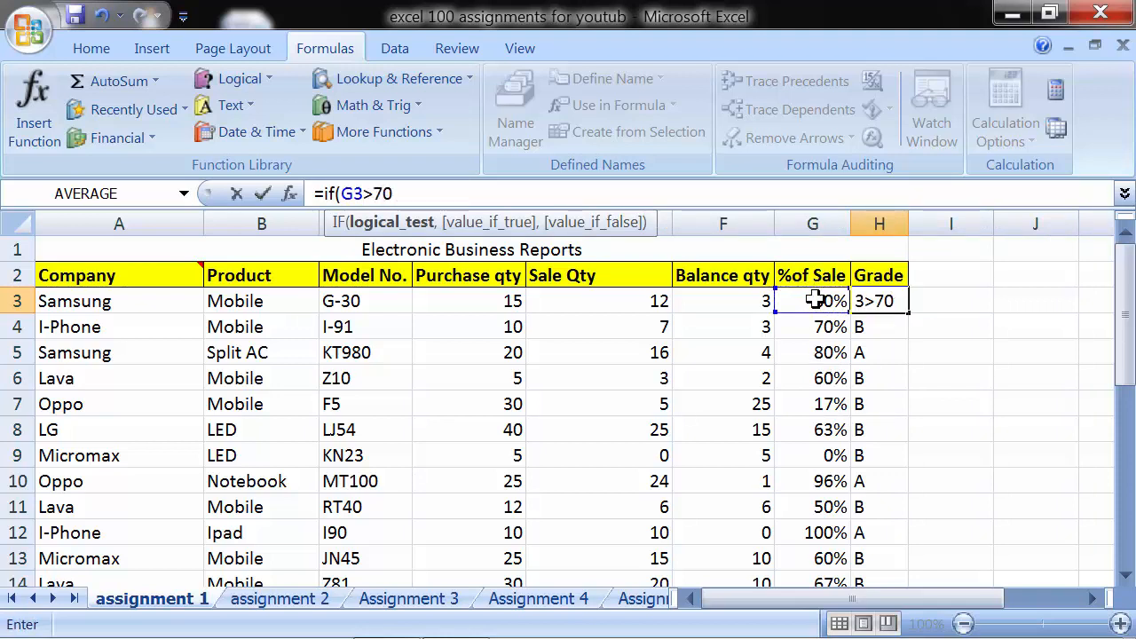
{"action": "type", "text": "%,\"A"}
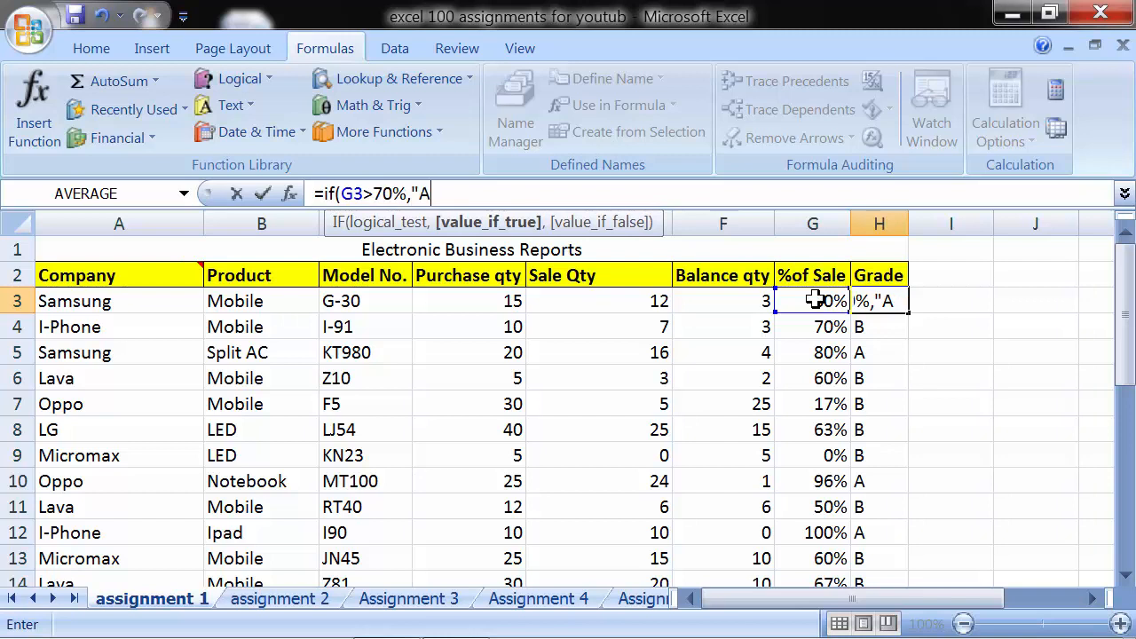
{"action": "type", "text": "\",\"B\""}
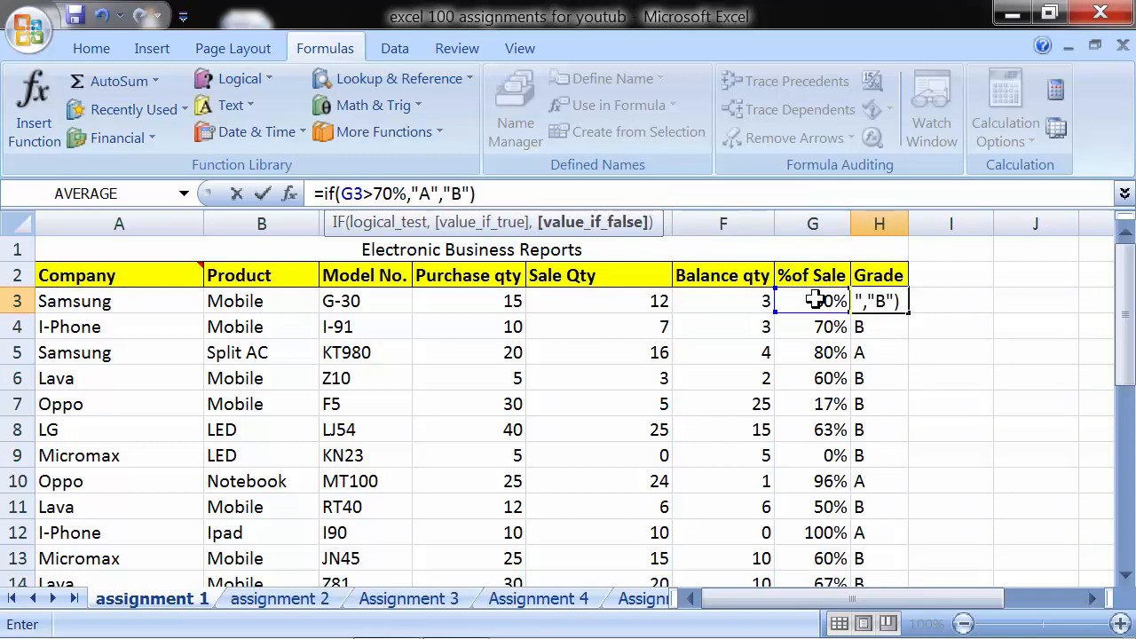
{"action": "key", "text": "Return"}
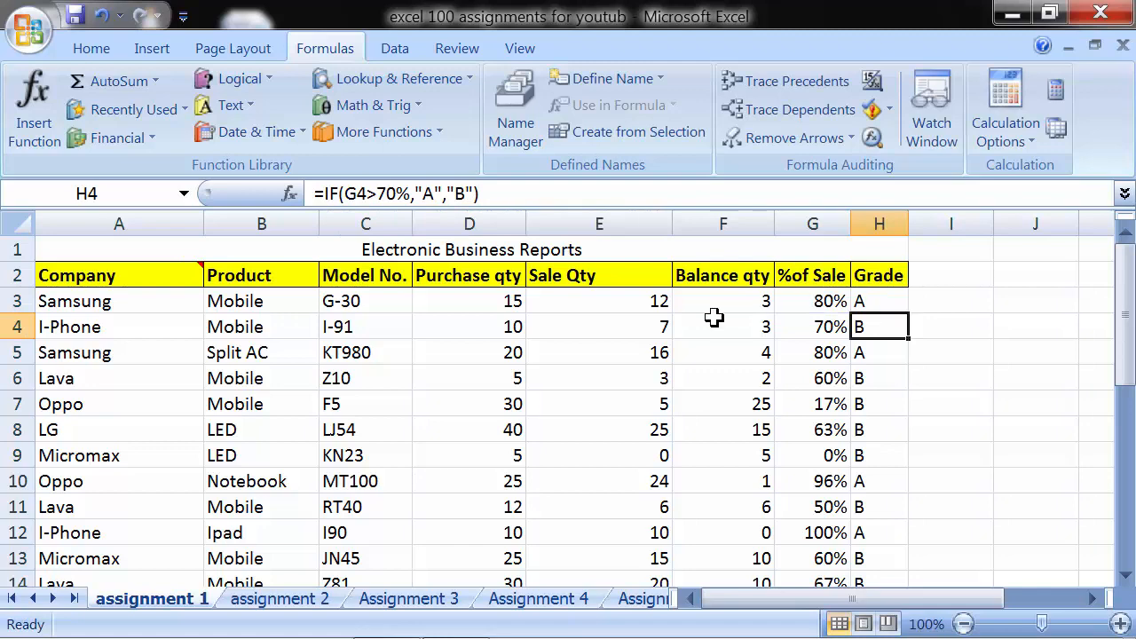
View the Performance of Business form below the table and return to the table data.
{"action": "mouse_move", "coordinate": [197, 271]}
{"action": "scroll", "coordinate": [552, 492], "scroll_direction": "down", "scroll_amount": 6}
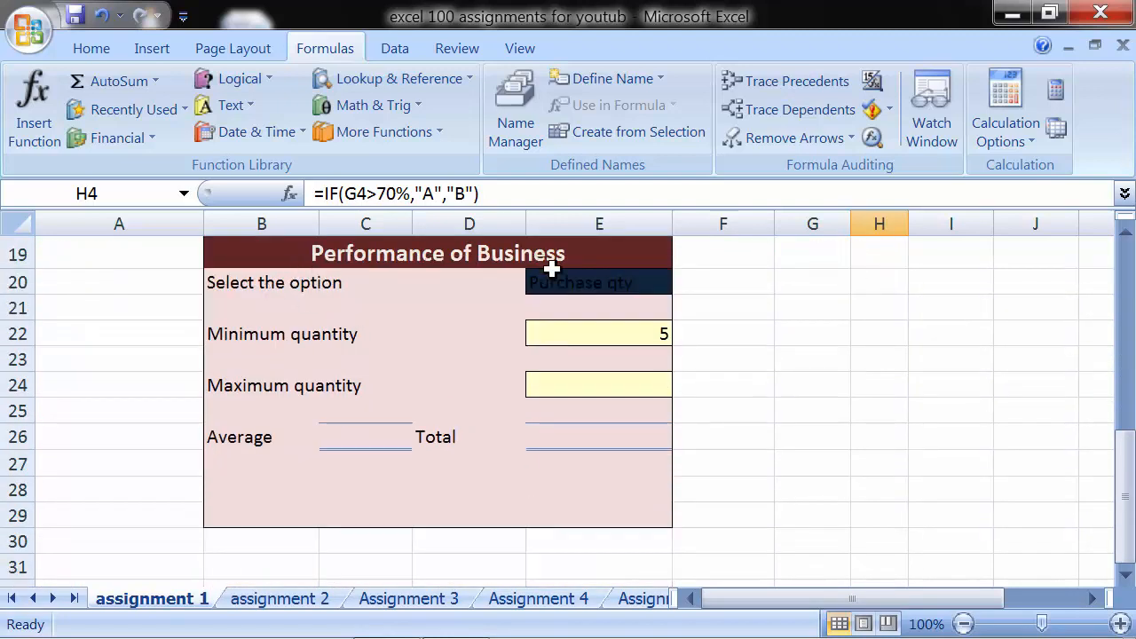
{"action": "scroll", "coordinate": [562, 394], "scroll_direction": "up", "scroll_amount": 5}
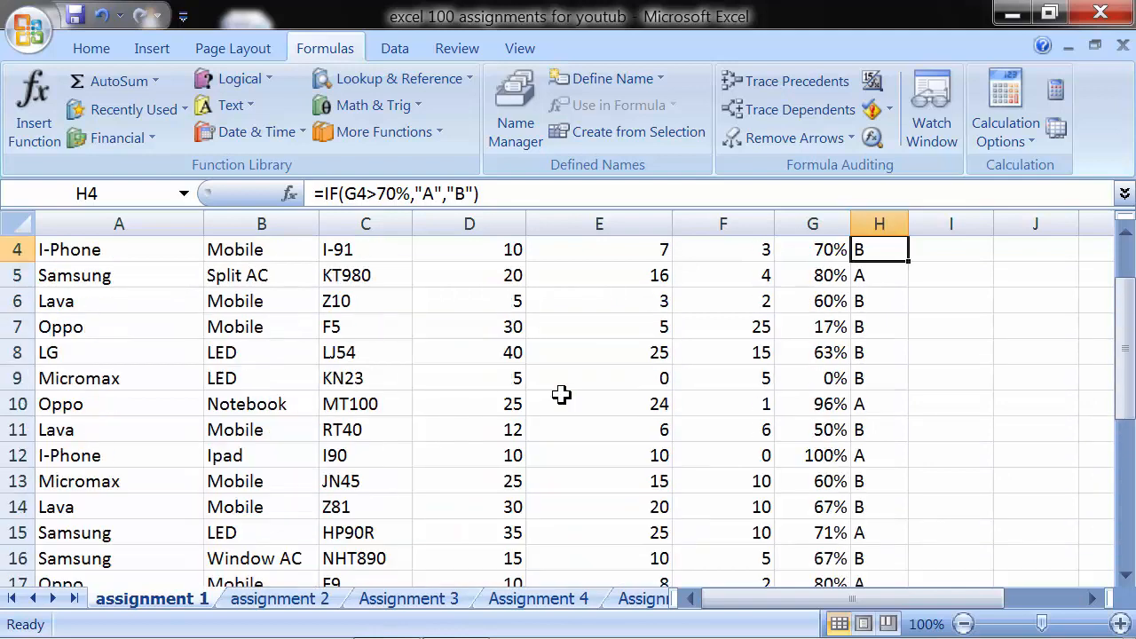
Review the Company, Product, Purchase qty and Sale Qty columns of the Electronic Business Reports table.
{"action": "scroll", "coordinate": [562, 394], "scroll_direction": "up", "scroll_amount": 1}
{"action": "left_click_drag", "start_coordinate": [134, 300], "coordinate": [142, 455]}
{"action": "left_click_drag", "start_coordinate": [260, 305], "coordinate": [264, 477]}
{"action": "left_click_drag", "start_coordinate": [436, 302], "coordinate": [447, 633]}
{"action": "scroll", "coordinate": [578, 337], "scroll_direction": "up", "scroll_amount": 1}
{"action": "left_click_drag", "start_coordinate": [599, 299], "coordinate": [593, 517]}
{"action": "scroll", "coordinate": [593, 517], "scroll_direction": "up", "scroll_amount": 1}
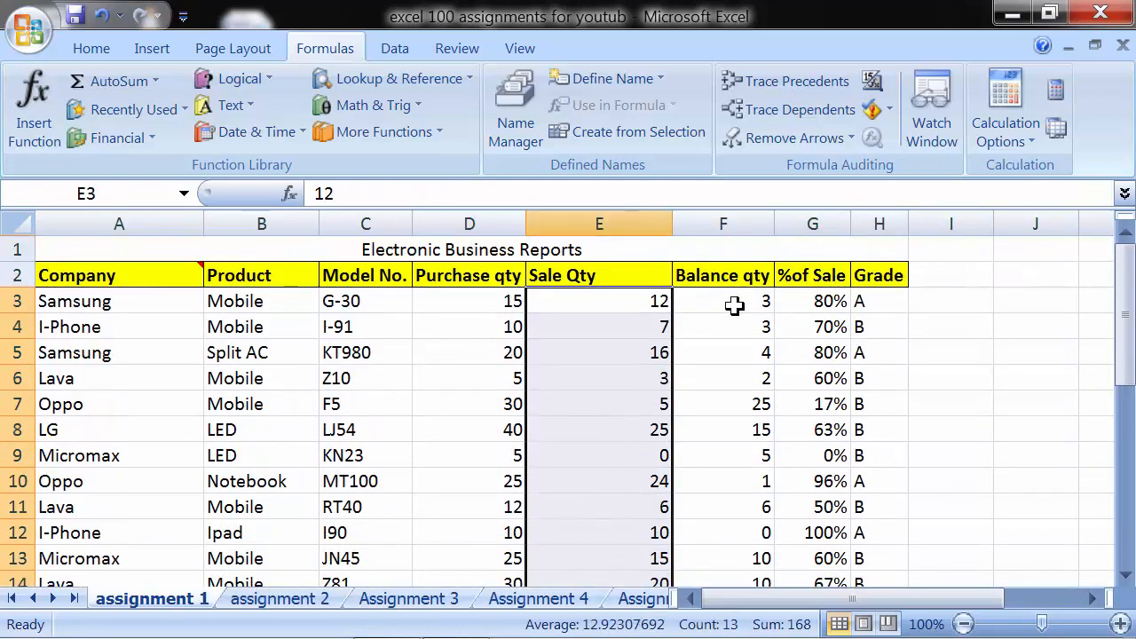
Review the Balance qty values from row 3 to row 17 and inspect the balance formula in F6.
{"action": "left_click_drag", "start_coordinate": [733, 301], "coordinate": [735, 506]}
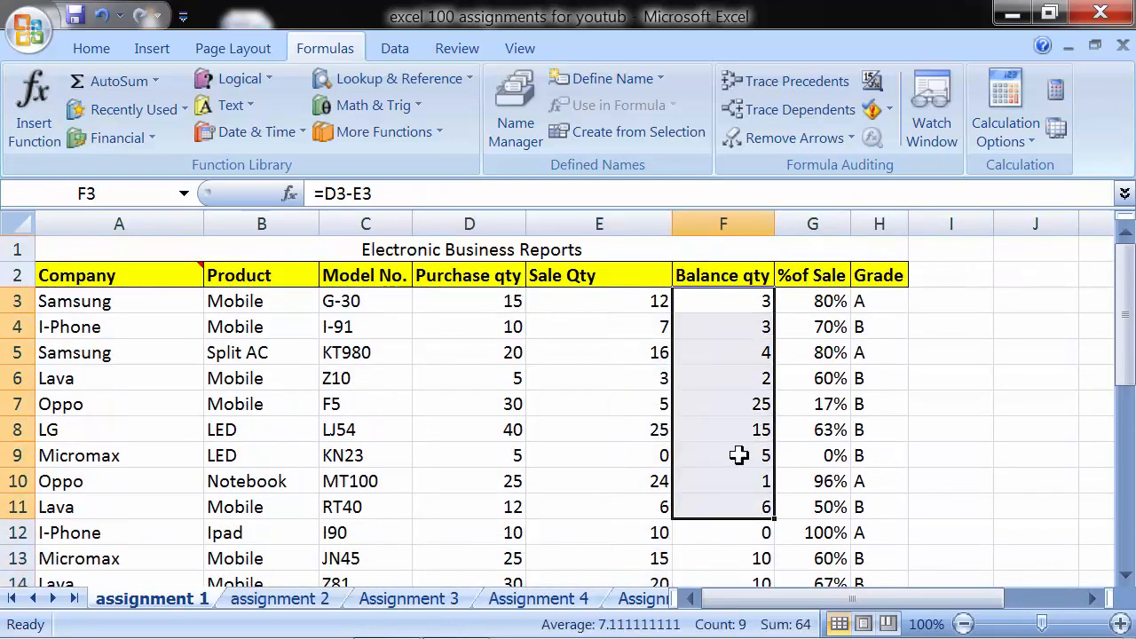
{"action": "scroll", "coordinate": [737, 444], "scroll_direction": "down", "scroll_amount": 2}
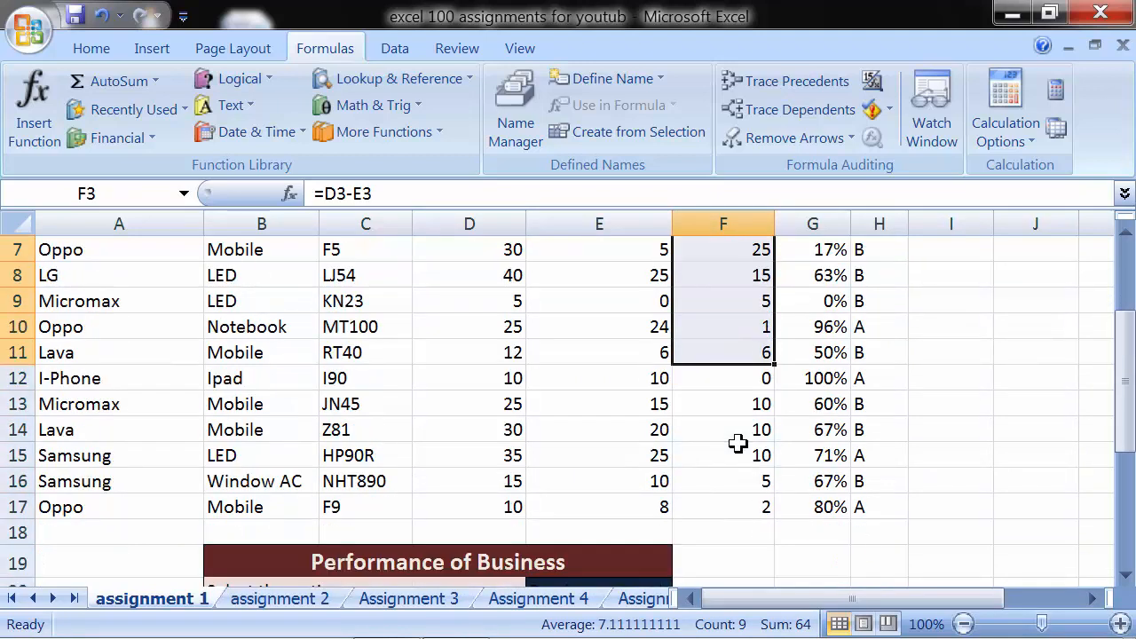
{"action": "left_click_drag", "start_coordinate": [730, 507], "coordinate": [720, 238]}
{"action": "scroll", "coordinate": [728, 304], "scroll_direction": "up", "scroll_amount": 2}
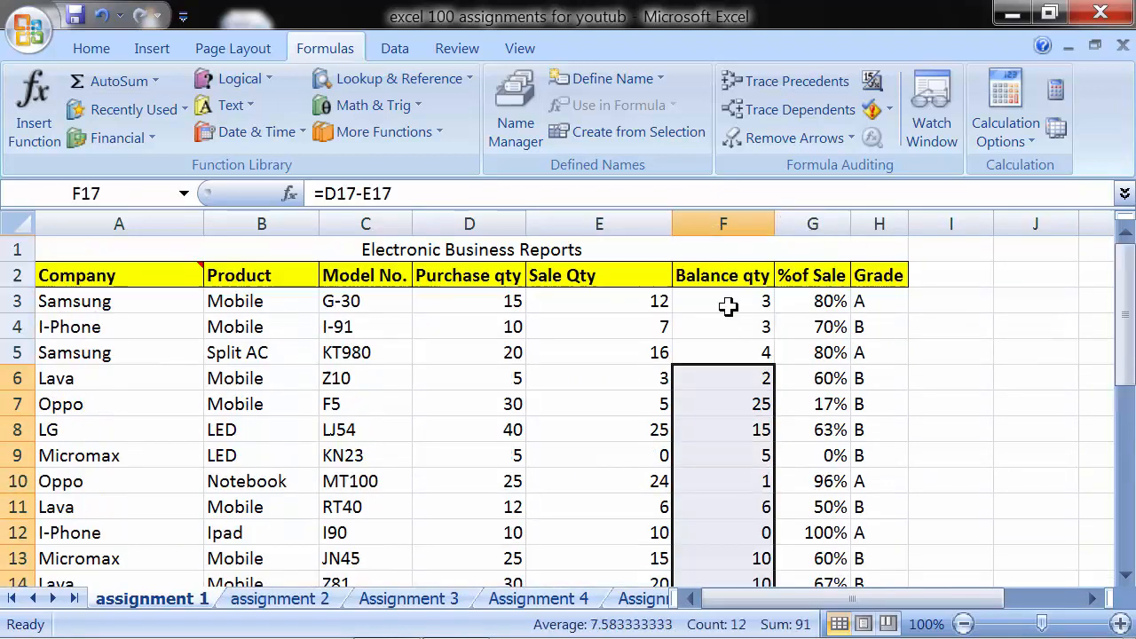
{"action": "left_click_drag", "start_coordinate": [730, 301], "coordinate": [736, 409]}
{"action": "left_click", "coordinate": [700, 379]}
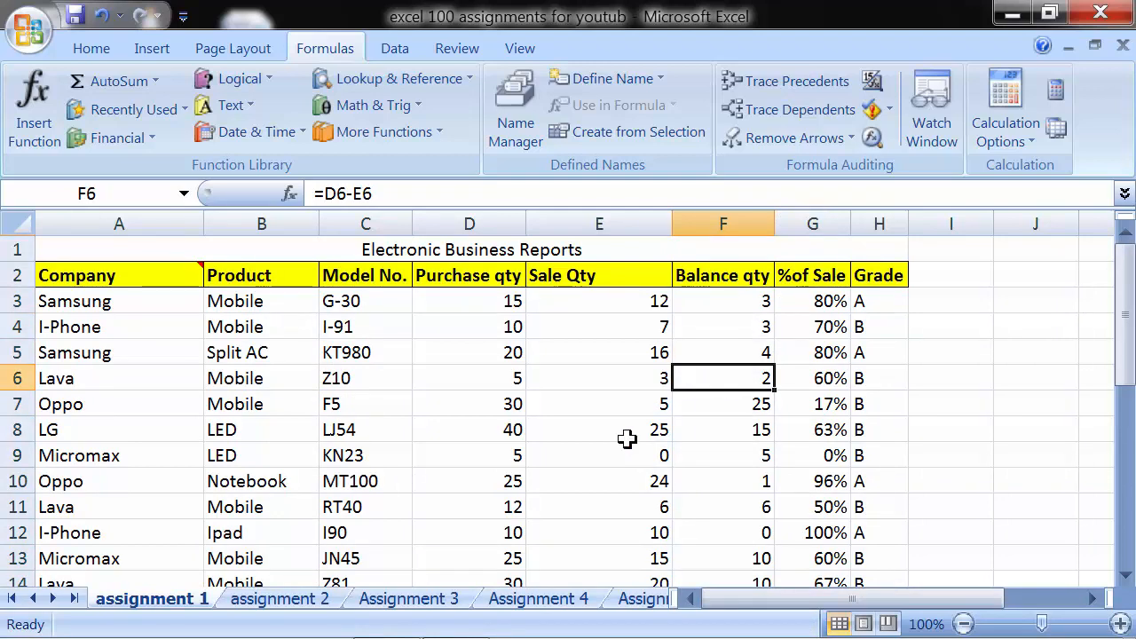
Inspect the option, Minimum quantity, Maximum quantity, Average and Total cells of the Performance of Business form.
{"action": "scroll", "coordinate": [558, 459], "scroll_direction": "down", "scroll_amount": 4}
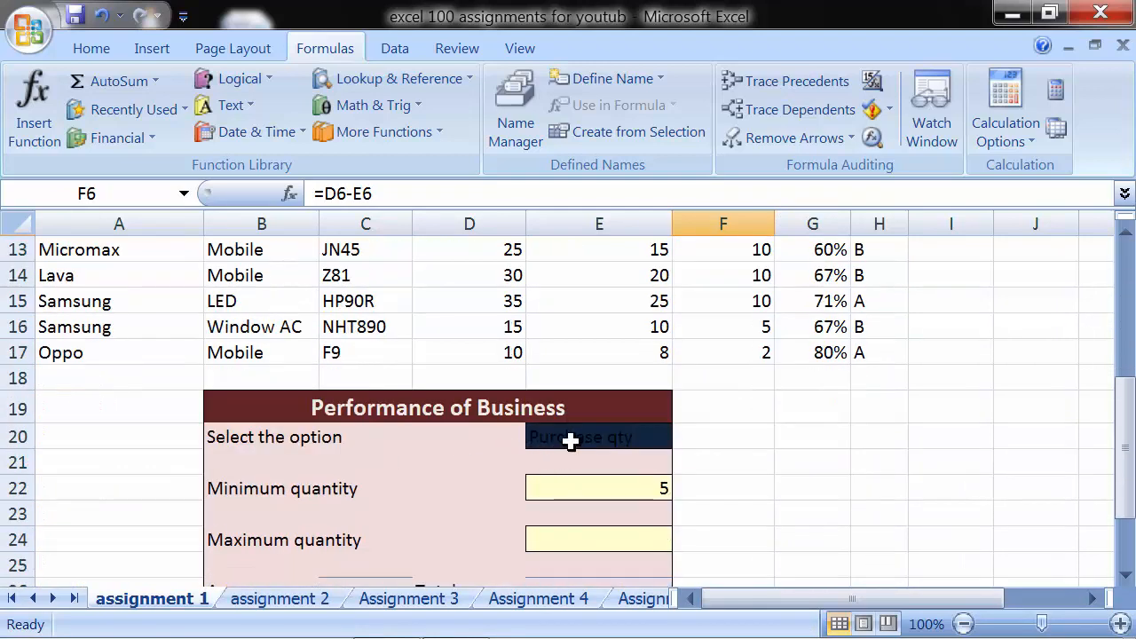
{"action": "left_click", "coordinate": [570, 439]}
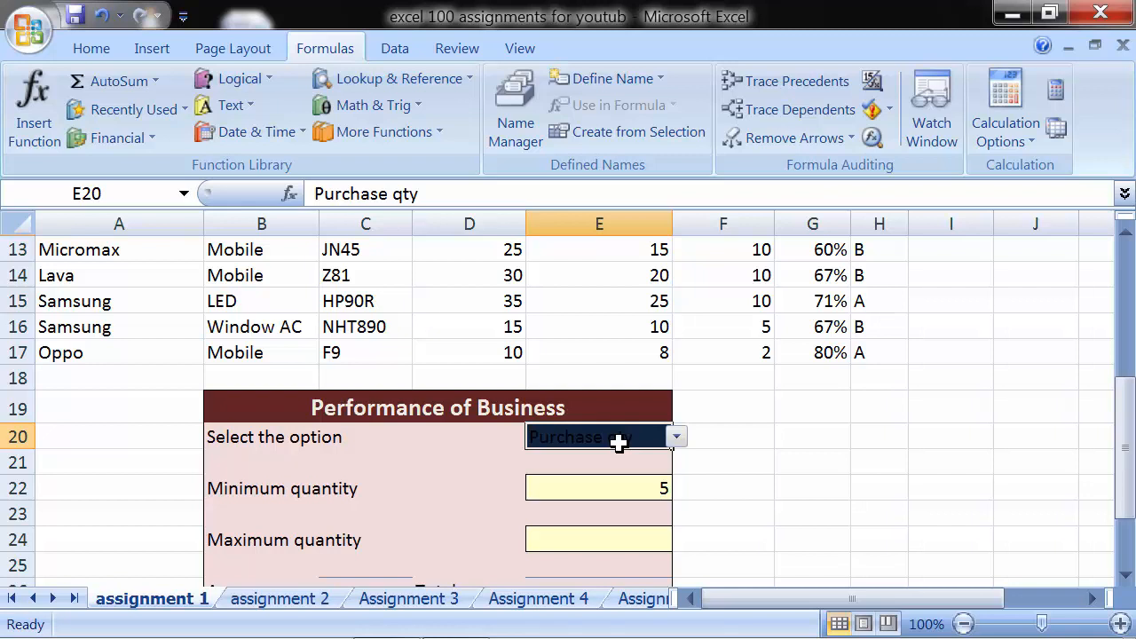
{"action": "scroll", "coordinate": [619, 444], "scroll_direction": "down", "scroll_amount": 1}
{"action": "left_click", "coordinate": [602, 409]}
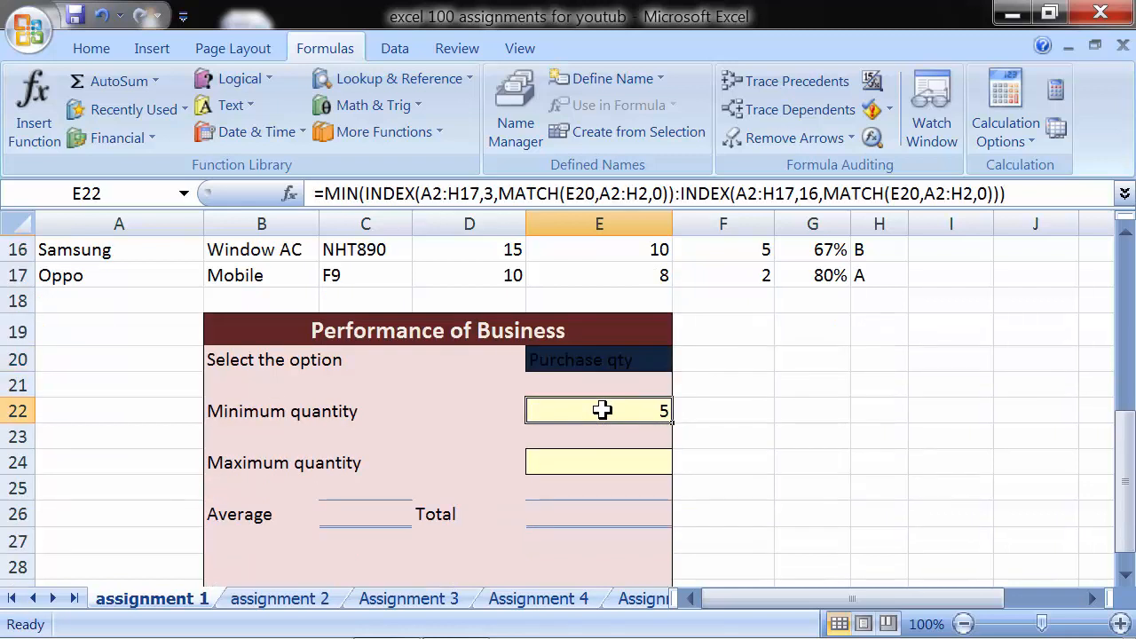
{"action": "scroll", "coordinate": [603, 409], "scroll_direction": "down", "scroll_amount": 1}
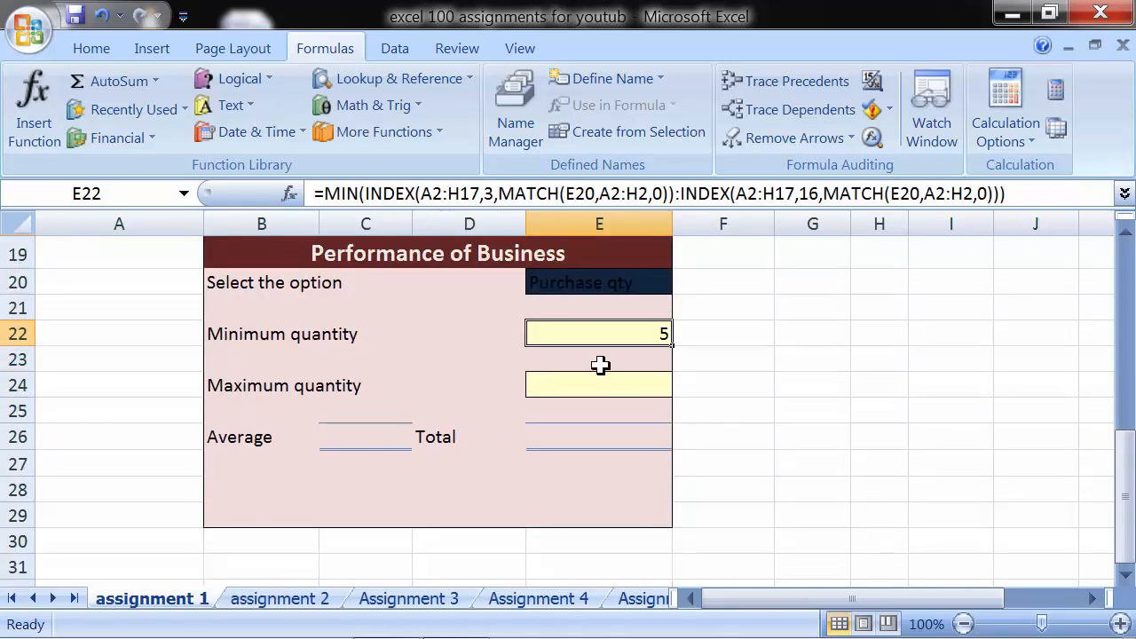
{"action": "left_click", "coordinate": [599, 388]}
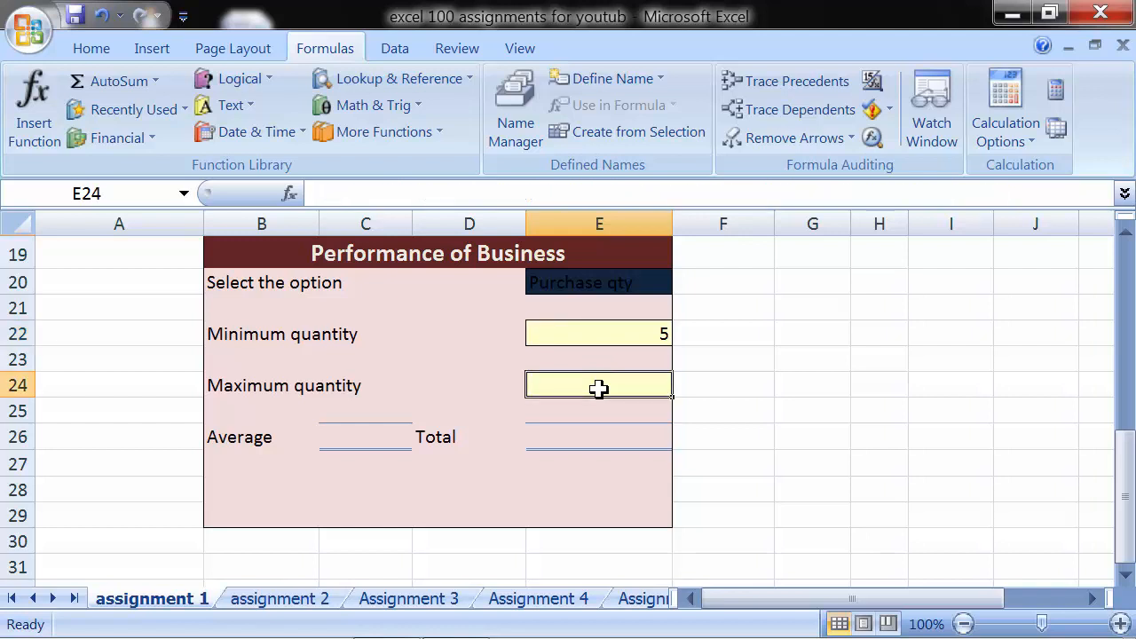
{"action": "left_click", "coordinate": [364, 437]}
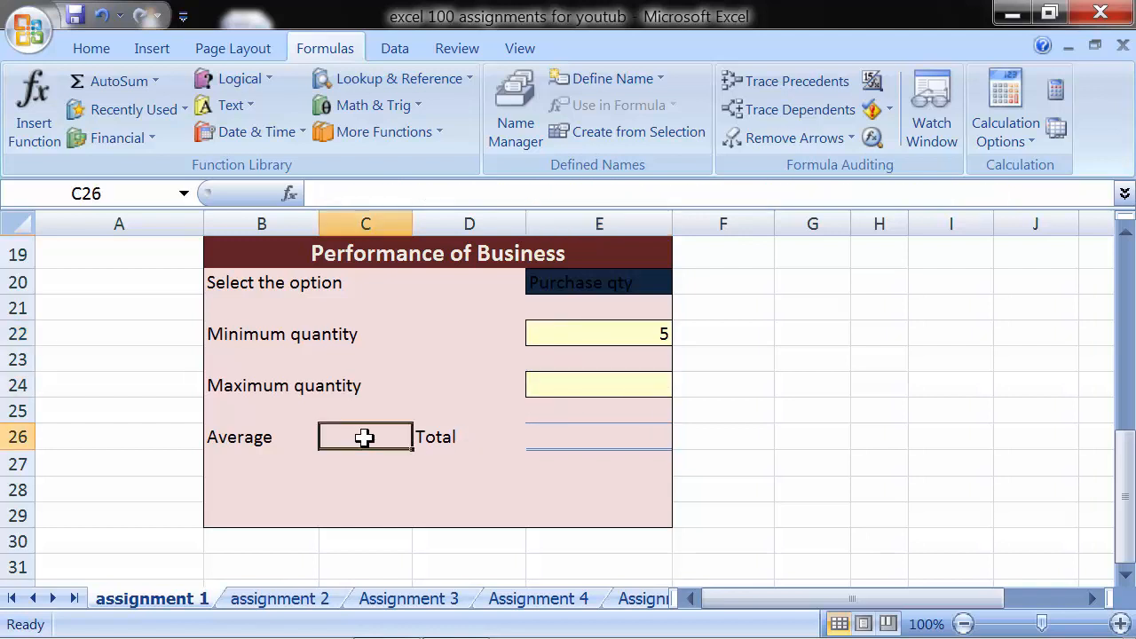
{"action": "left_click", "coordinate": [548, 441]}
Show the choices for the option cell E20 and pick Purchase qty.
{"action": "left_click", "coordinate": [614, 284]}
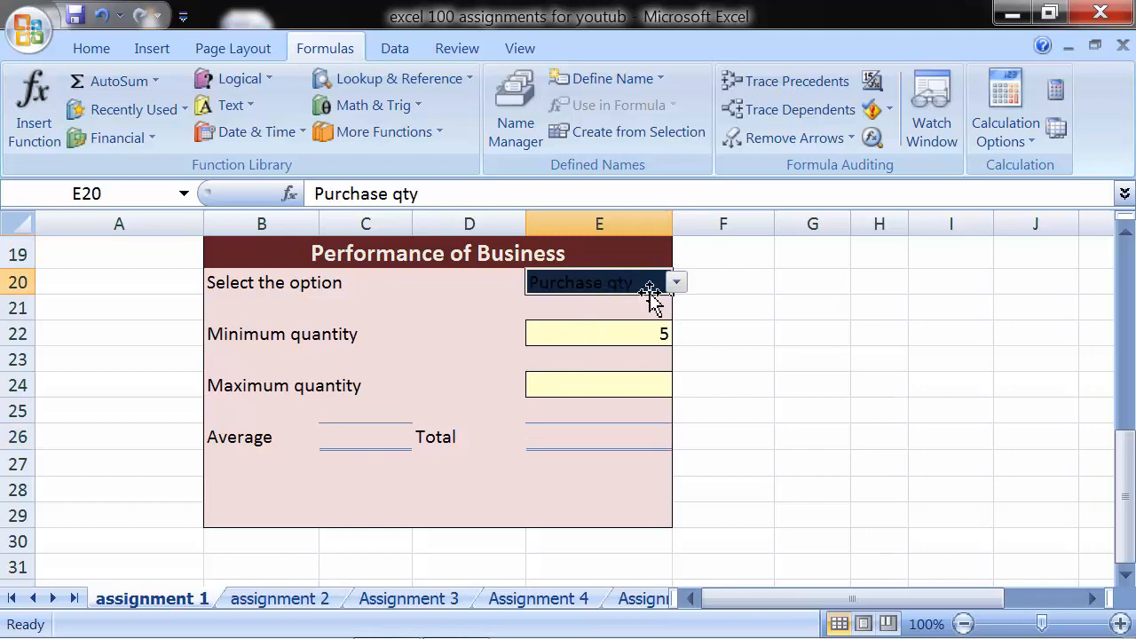
{"action": "left_click", "coordinate": [676, 283]}
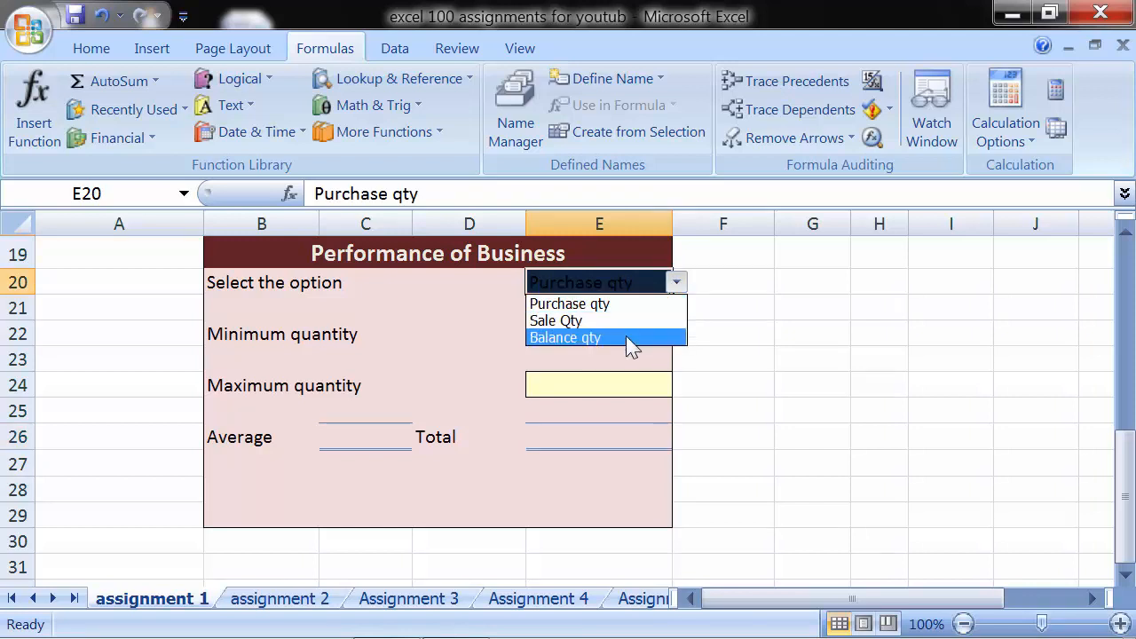
{"action": "left_click", "coordinate": [654, 304]}
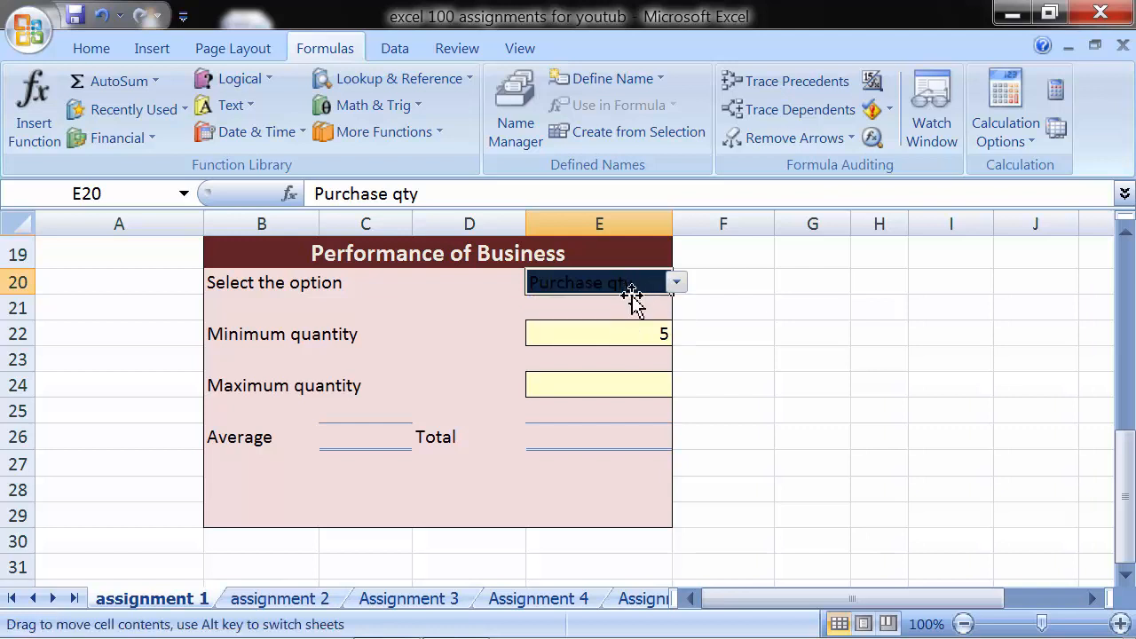
{"action": "left_click", "coordinate": [674, 288]}
{"action": "left_click", "coordinate": [654, 302]}
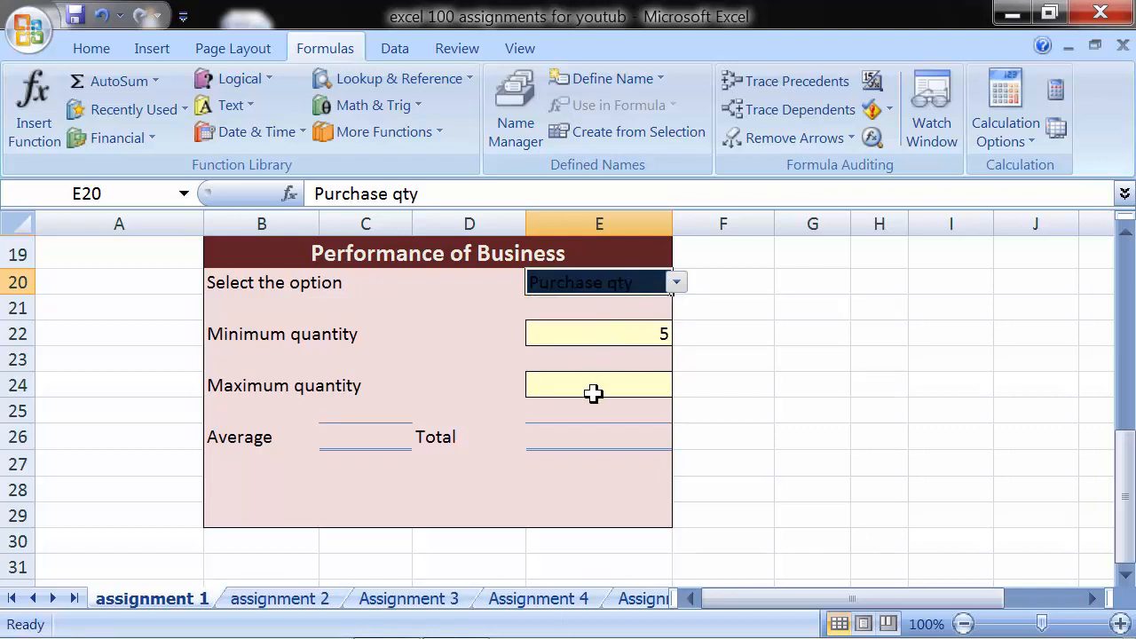
Change the option in E20 to Sale Qty and review its available choices again.
{"action": "left_click", "coordinate": [676, 286]}
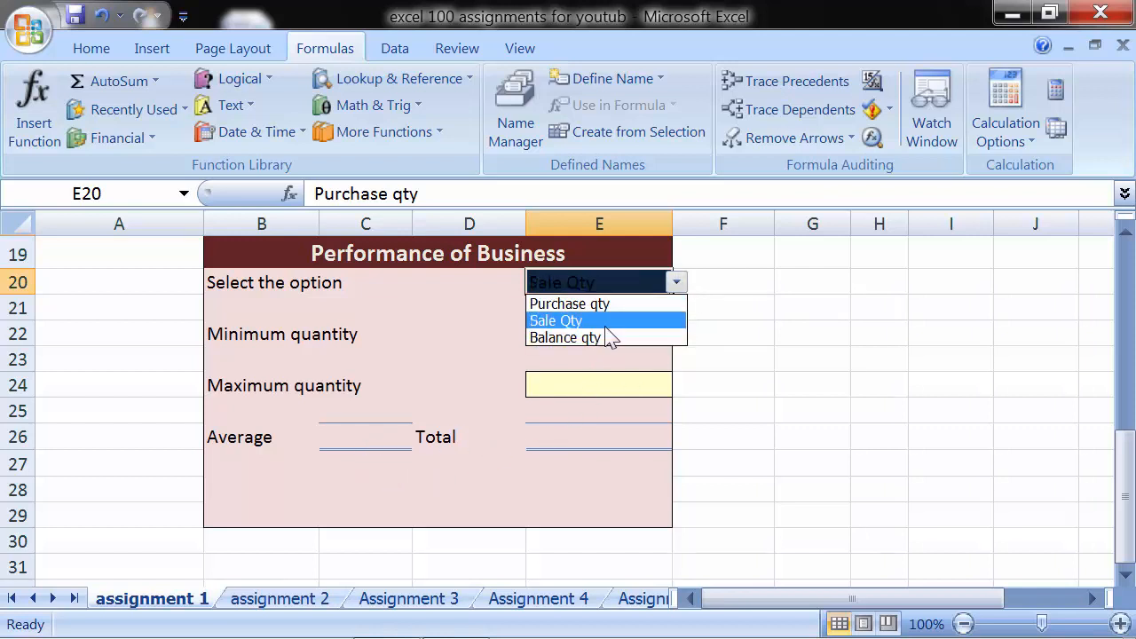
{"action": "left_click", "coordinate": [603, 321]}
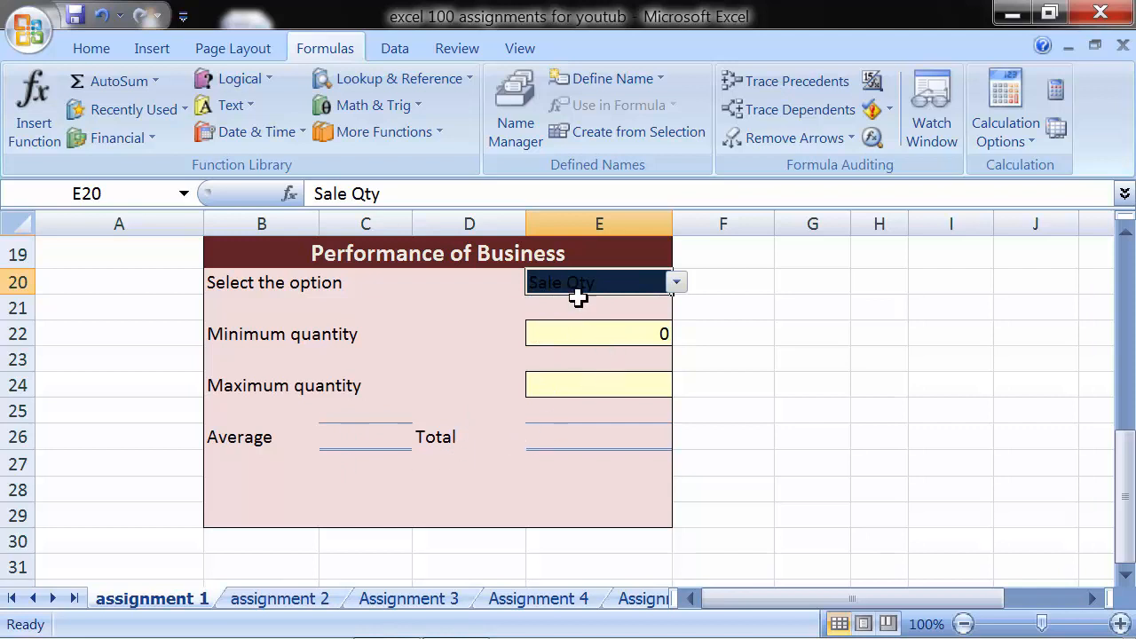
{"action": "left_click", "coordinate": [675, 283]}
{"action": "left_click", "coordinate": [673, 286]}
{"action": "left_click", "coordinate": [673, 287]}
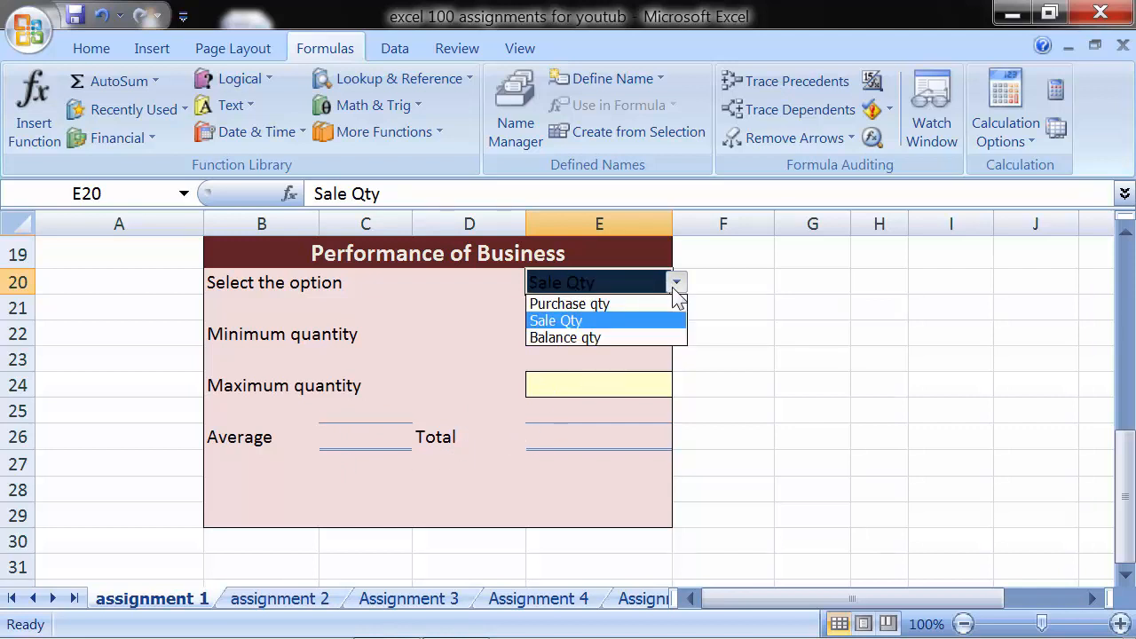
{"action": "left_click", "coordinate": [674, 284]}
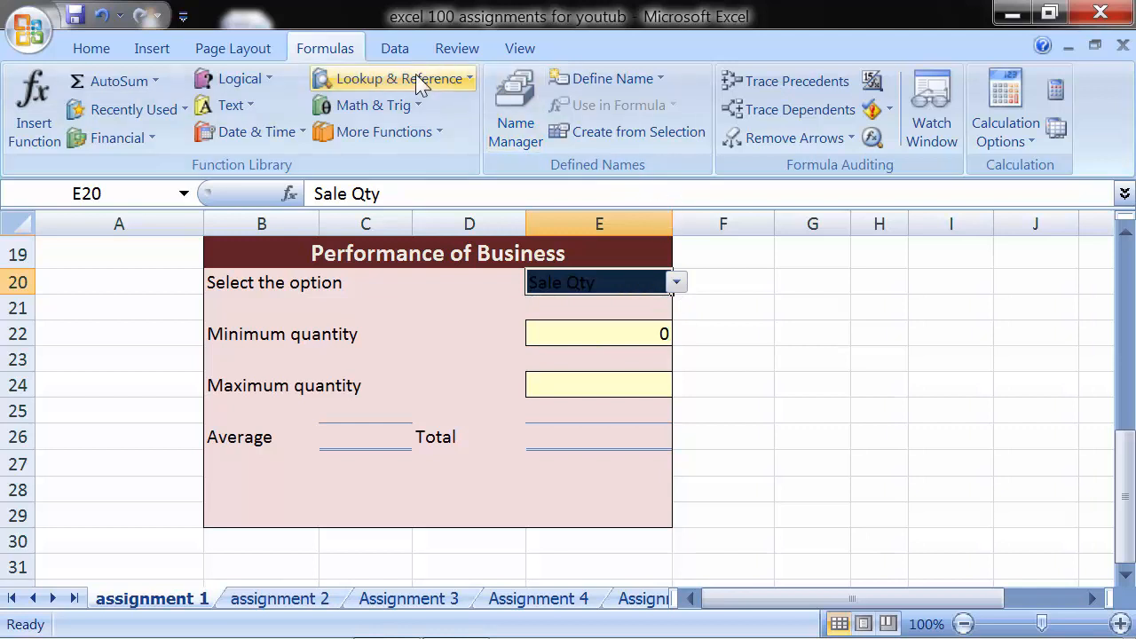
Open the Data Validation settings of E20 and choose List as the allowed type.
{"action": "left_click", "coordinate": [409, 52]}
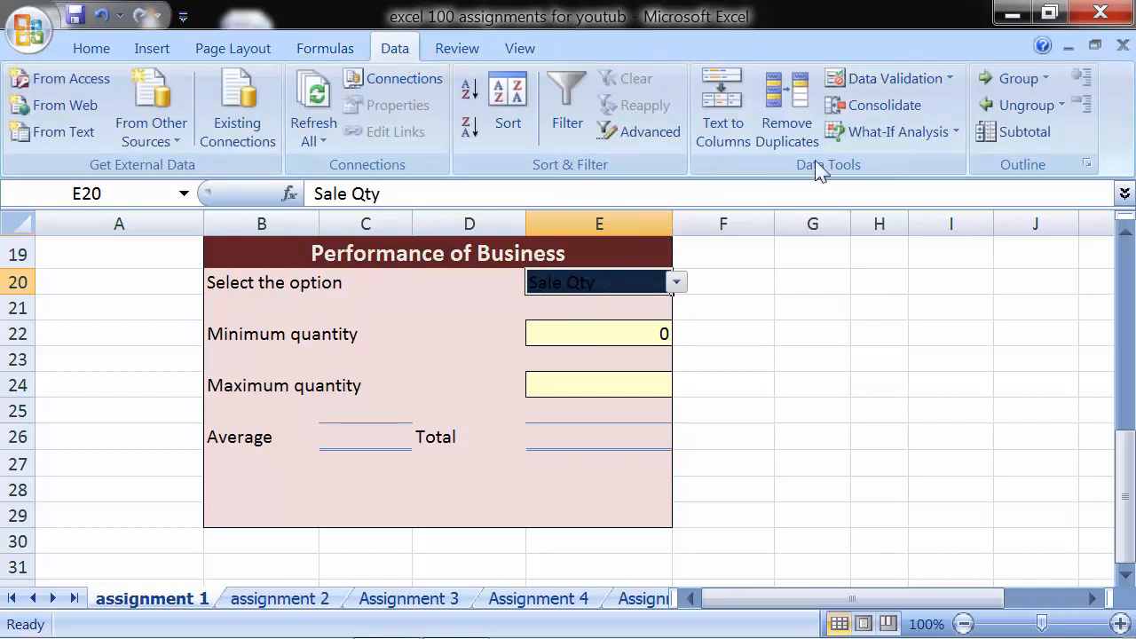
{"action": "left_click", "coordinate": [949, 81]}
{"action": "left_click", "coordinate": [923, 108]}
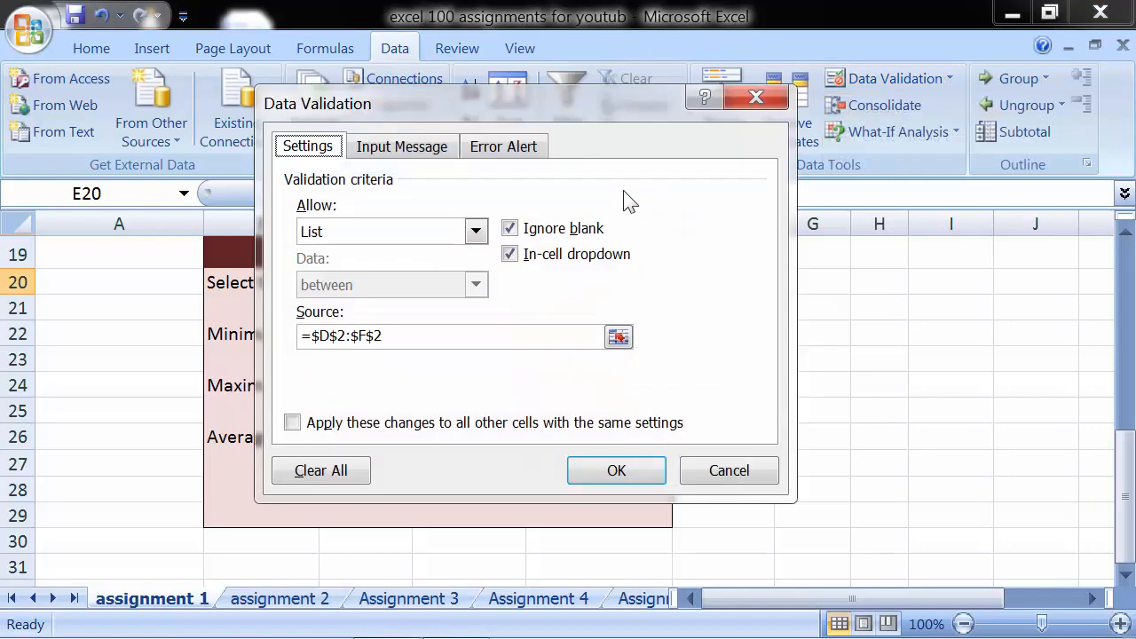
{"action": "left_click", "coordinate": [414, 236]}
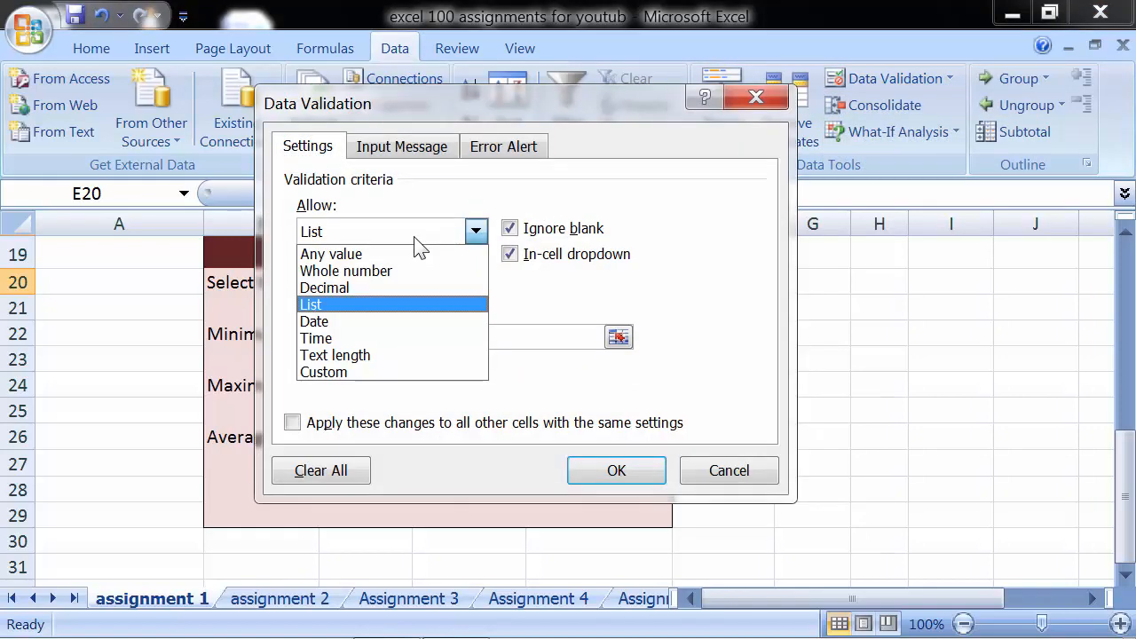
{"action": "left_click", "coordinate": [395, 306]}
Set the validation source to the quantity headings =$D$2:$F$2, apply it, and check the list in E20.
{"action": "left_click", "coordinate": [311, 339]}
{"action": "left_click_drag", "start_coordinate": [311, 346], "coordinate": [250, 335]}
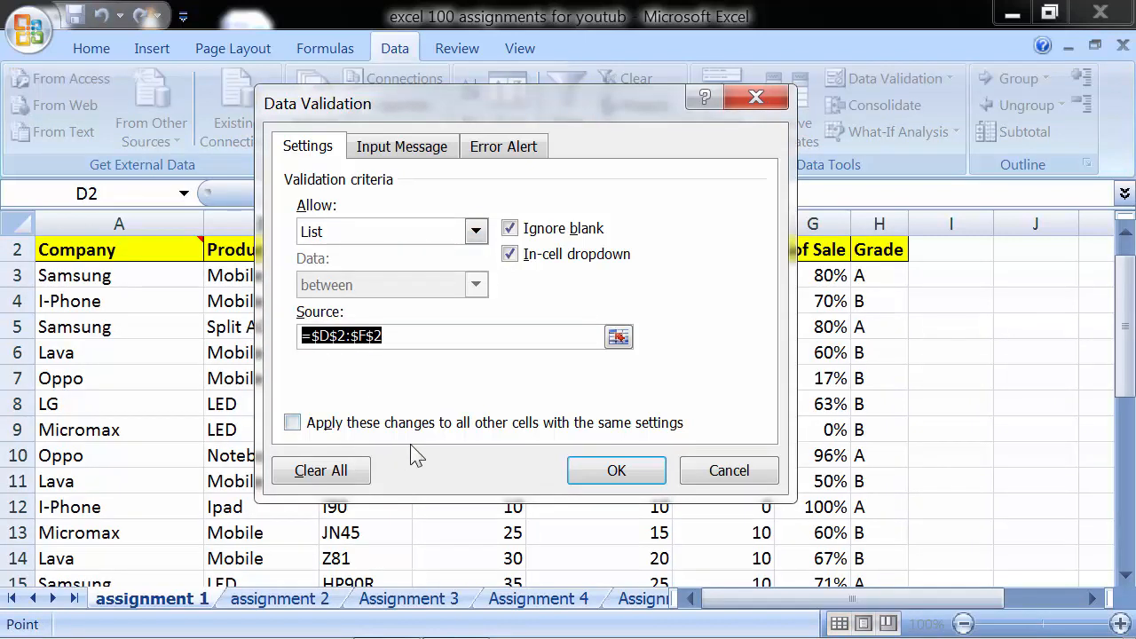
{"action": "left_click_drag", "start_coordinate": [510, 103], "coordinate": [355, 364]}
{"action": "left_click_drag", "start_coordinate": [441, 249], "coordinate": [689, 249]}
{"action": "left_click_drag", "start_coordinate": [723, 245], "coordinate": [723, 249]}
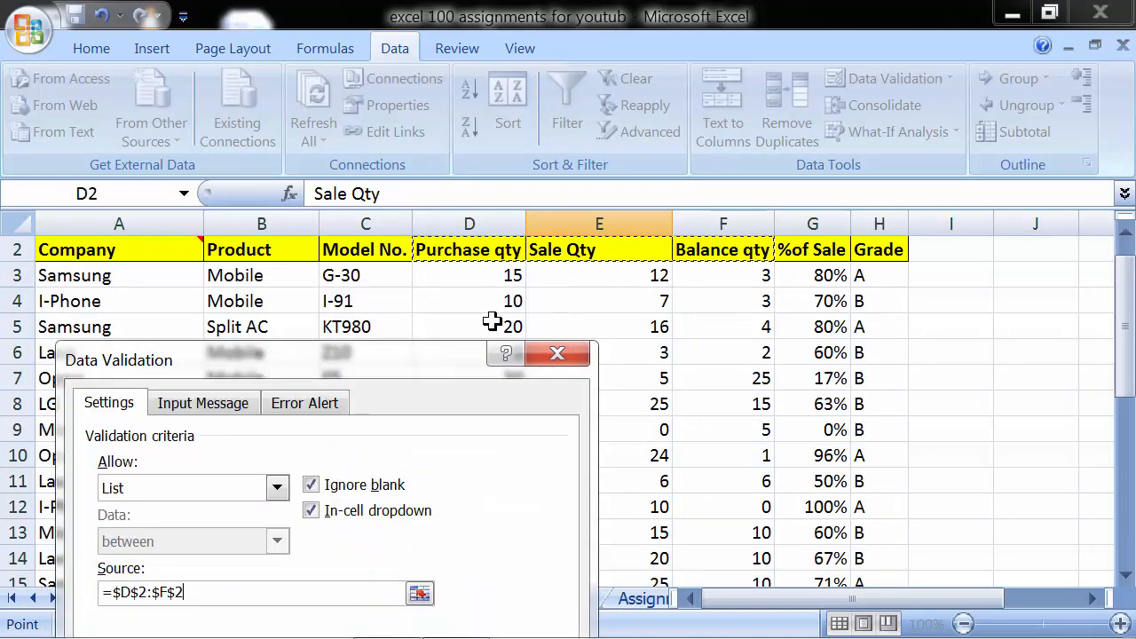
{"action": "left_click_drag", "start_coordinate": [458, 370], "coordinate": [630, 93]}
{"action": "left_click_drag", "start_coordinate": [403, 324], "coordinate": [236, 328]}
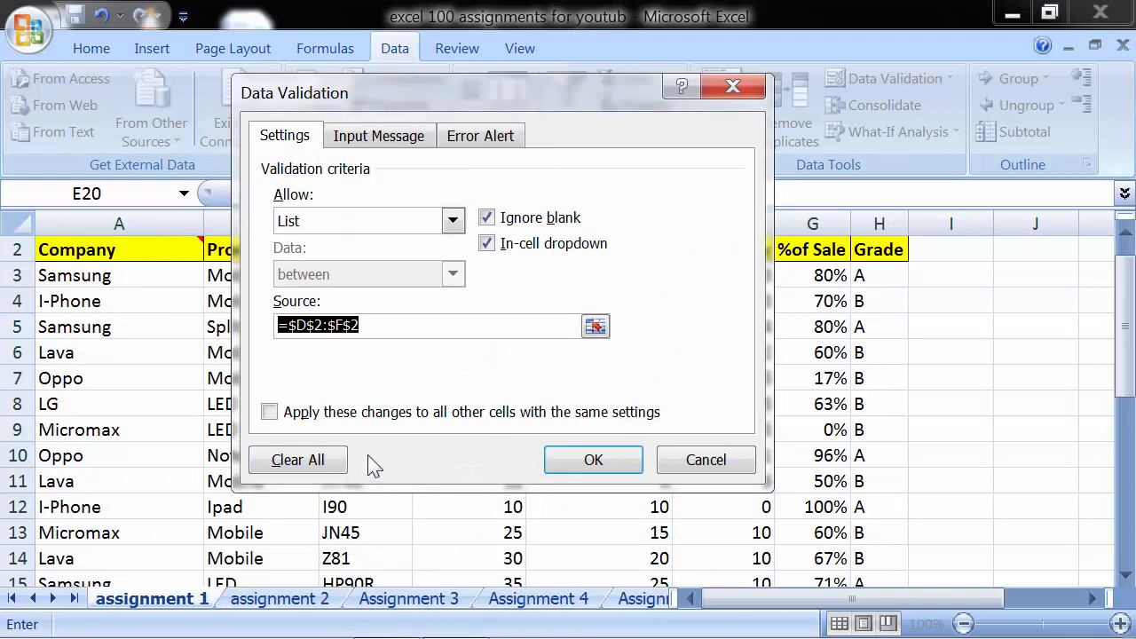
{"action": "left_click", "coordinate": [586, 459]}
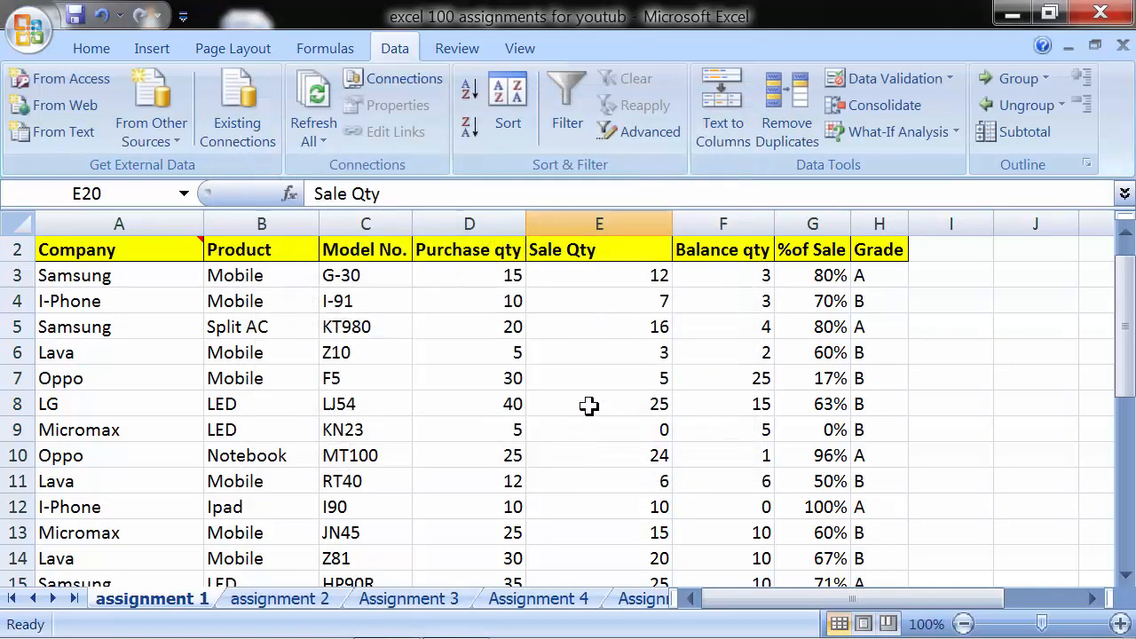
{"action": "scroll", "coordinate": [590, 406], "scroll_direction": "down", "scroll_amount": 4}
{"action": "left_click", "coordinate": [674, 417]}
{"action": "left_click", "coordinate": [674, 418]}
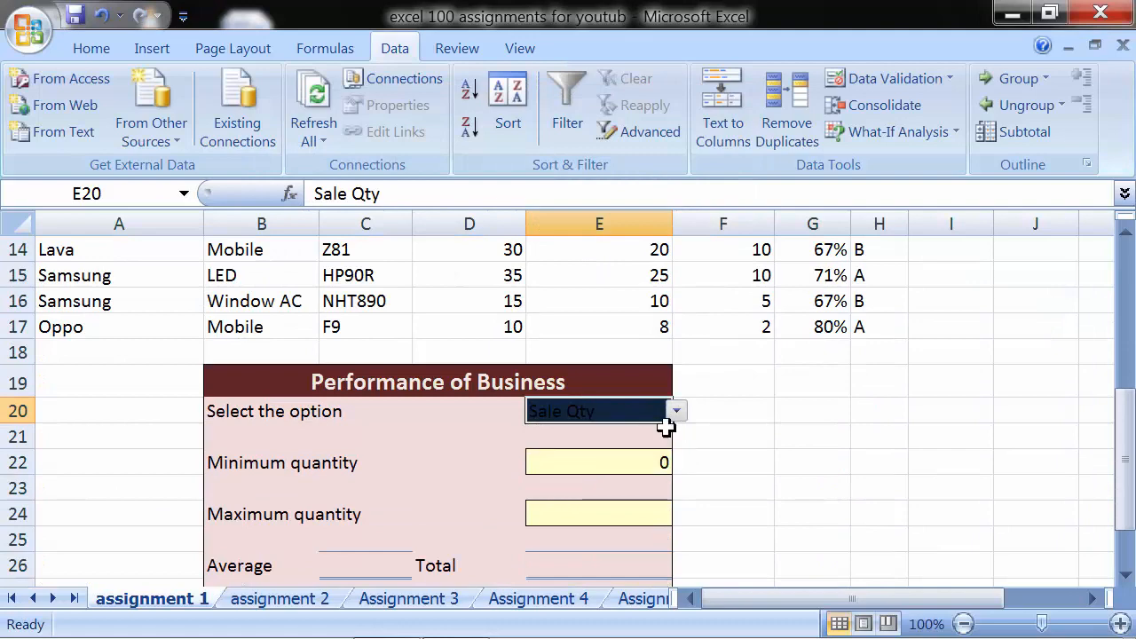
Replace the minimum quantity formula in E22 with a new one starting =min(index(.
{"action": "left_click", "coordinate": [555, 483]}
{"action": "left_click", "coordinate": [562, 463]}
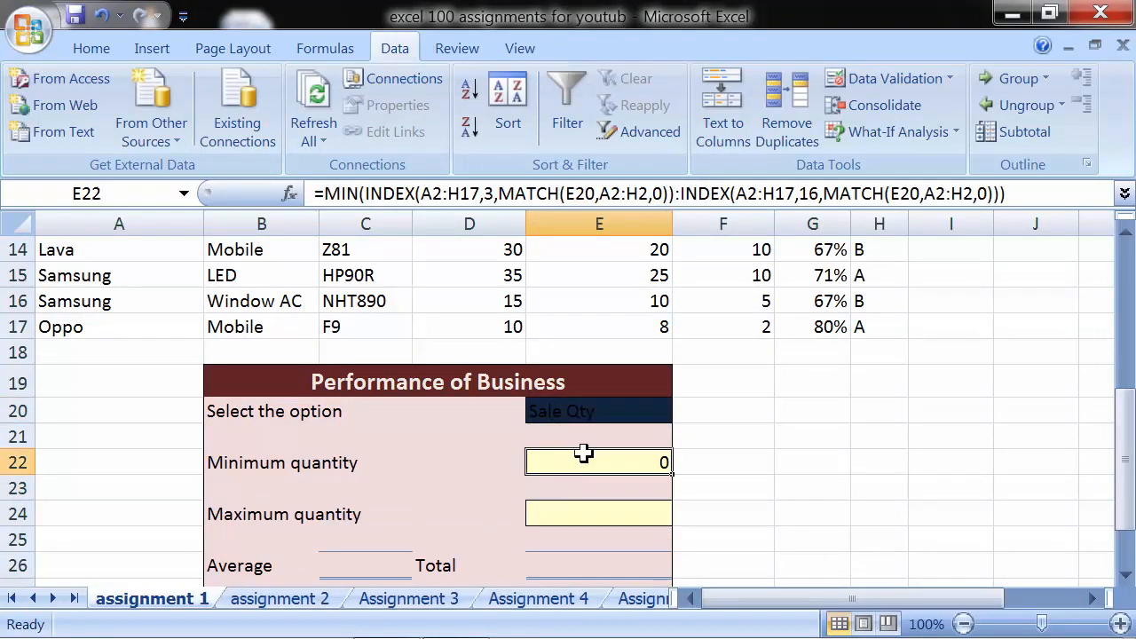
{"action": "type", "text": "=m"}
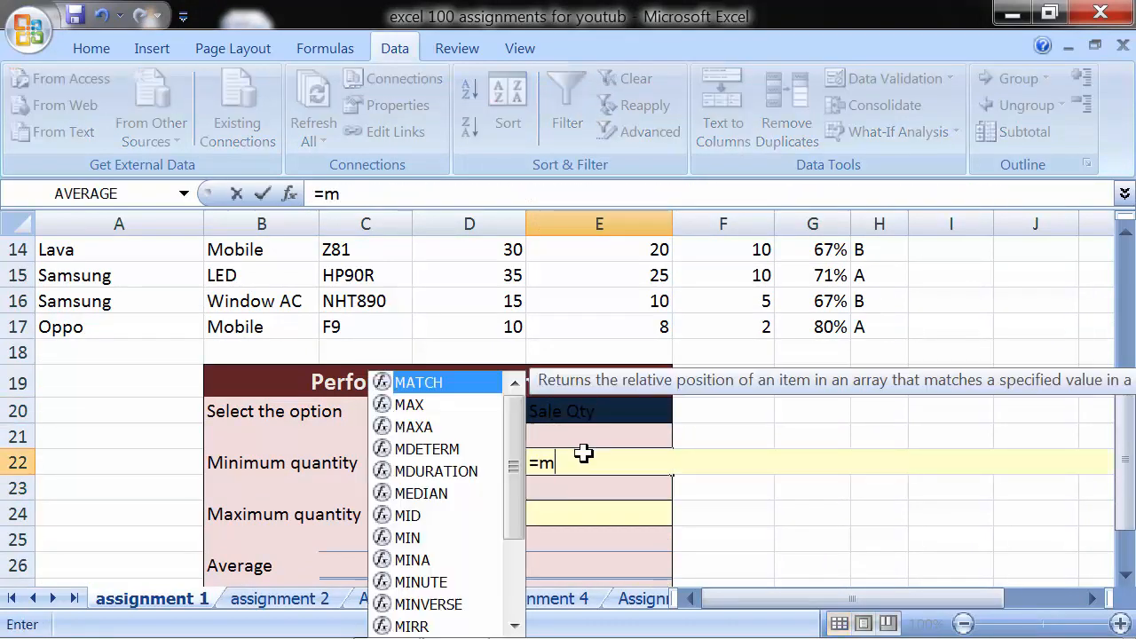
{"action": "type", "text": "in("}
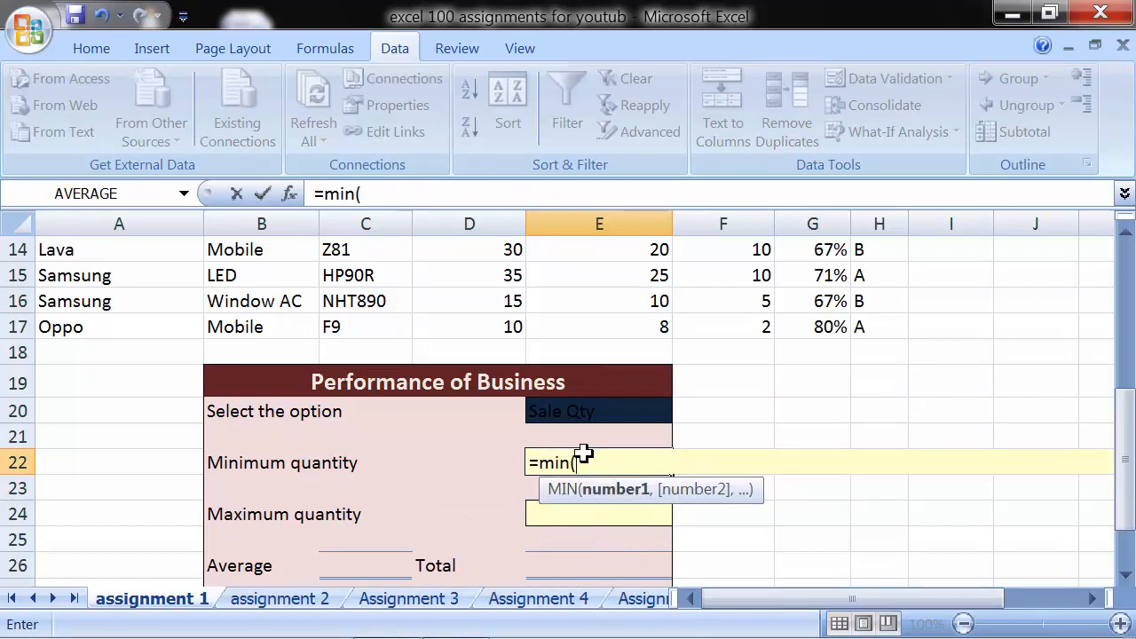
{"action": "type", "text": "ind"}
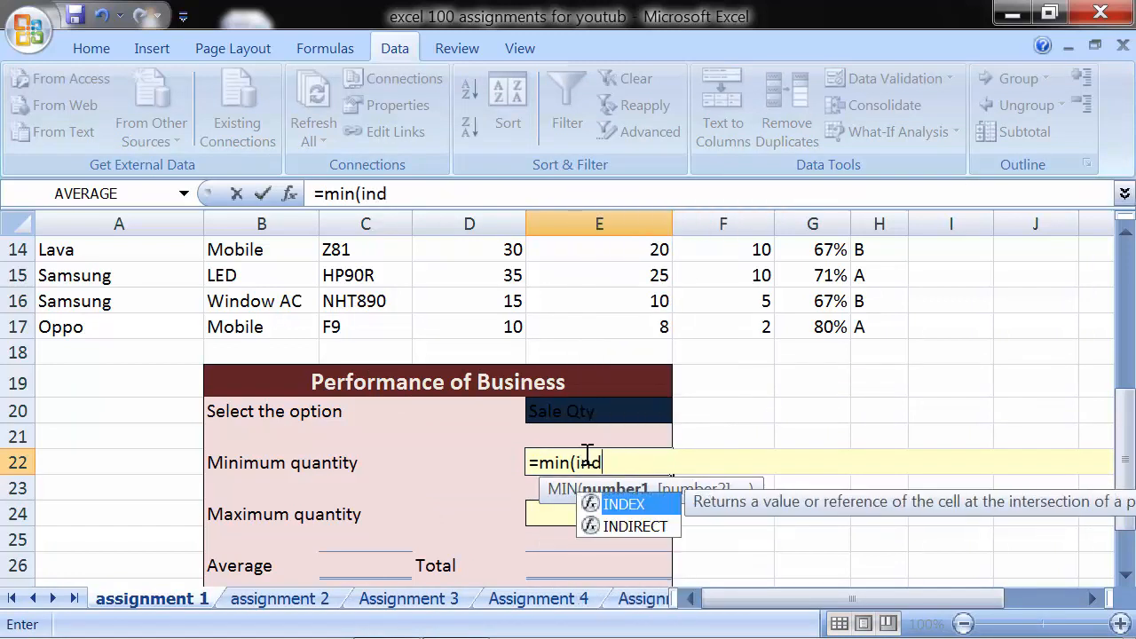
{"action": "type", "text": "ex("}
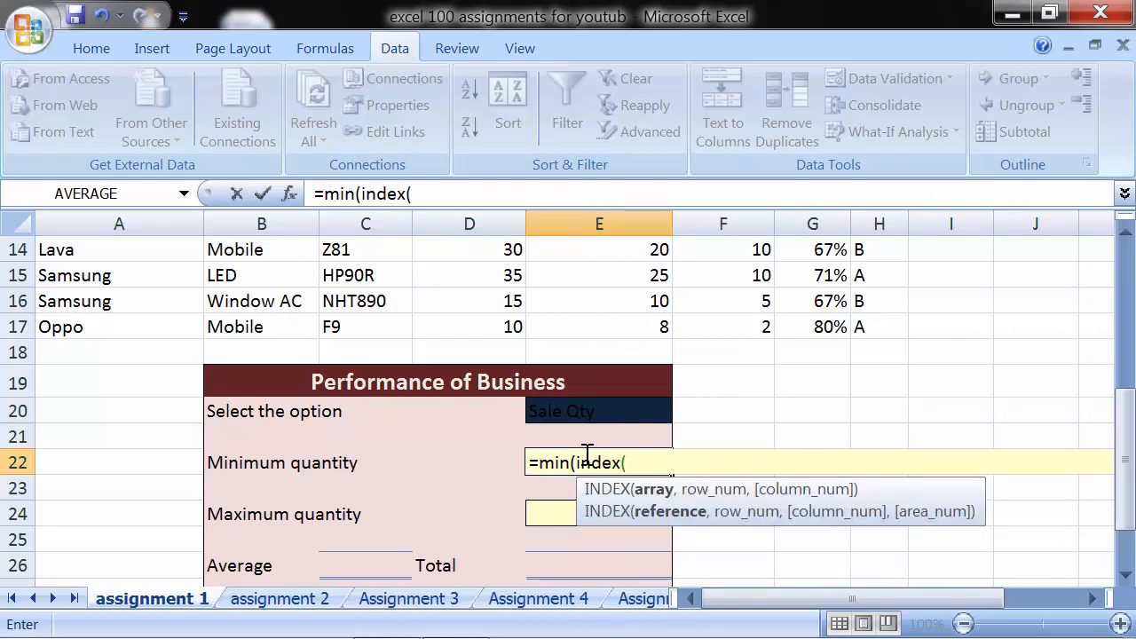
Use the whole report table with its headings, A2:H17, as the array of the INDEX function.
{"action": "scroll", "coordinate": [588, 454], "scroll_direction": "up", "scroll_amount": 4}
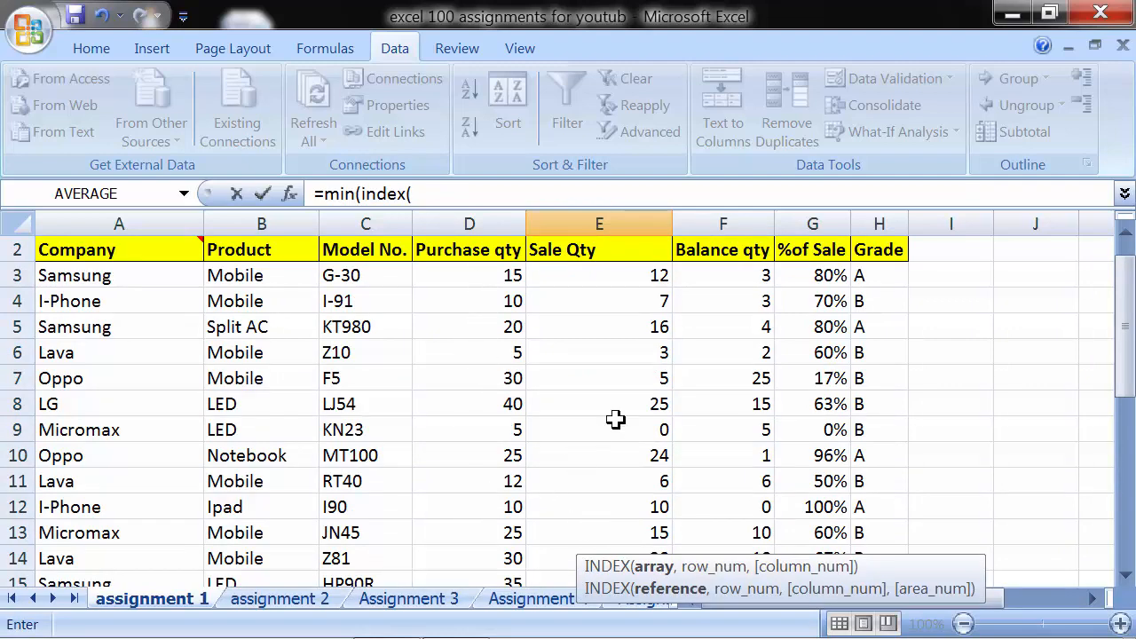
{"action": "scroll", "coordinate": [683, 459], "scroll_direction": "down", "scroll_amount": 4}
{"action": "scroll", "coordinate": [683, 459], "scroll_direction": "down", "scroll_amount": 2}
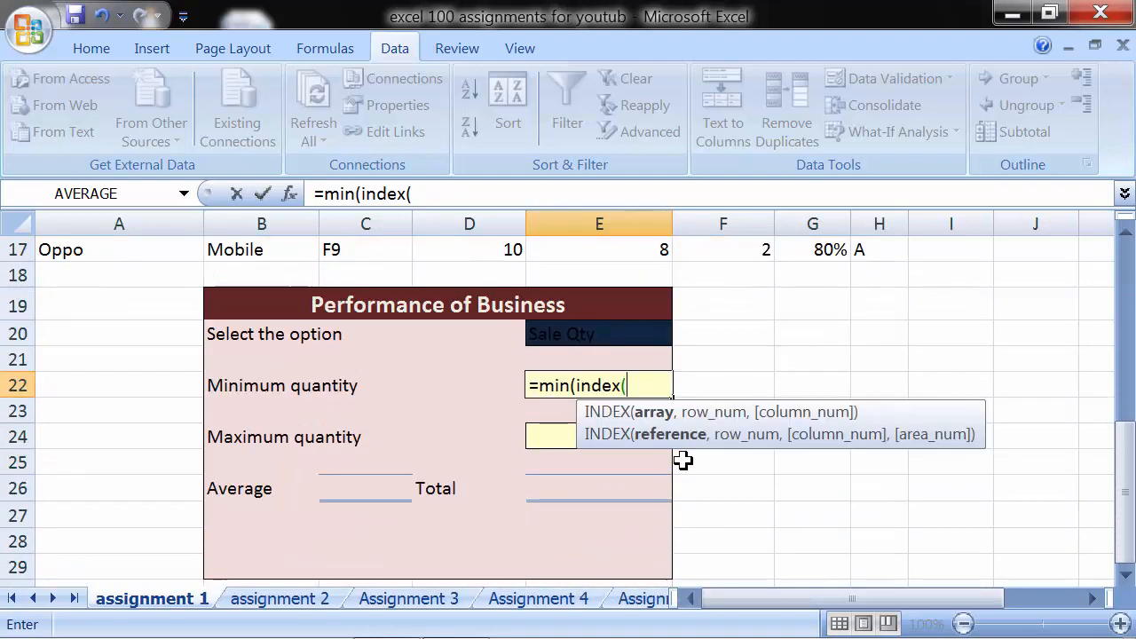
{"action": "scroll", "coordinate": [683, 460], "scroll_direction": "up", "scroll_amount": 6}
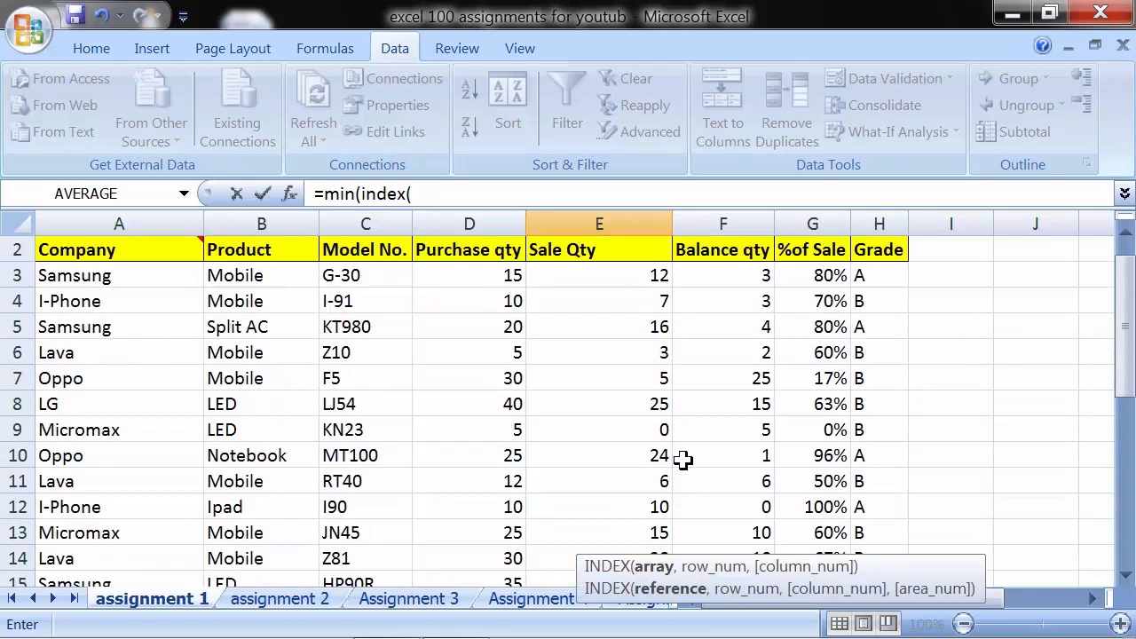
{"action": "left_click", "coordinate": [127, 251]}
{"action": "left_click_drag", "start_coordinate": [127, 251], "coordinate": [879, 532]}
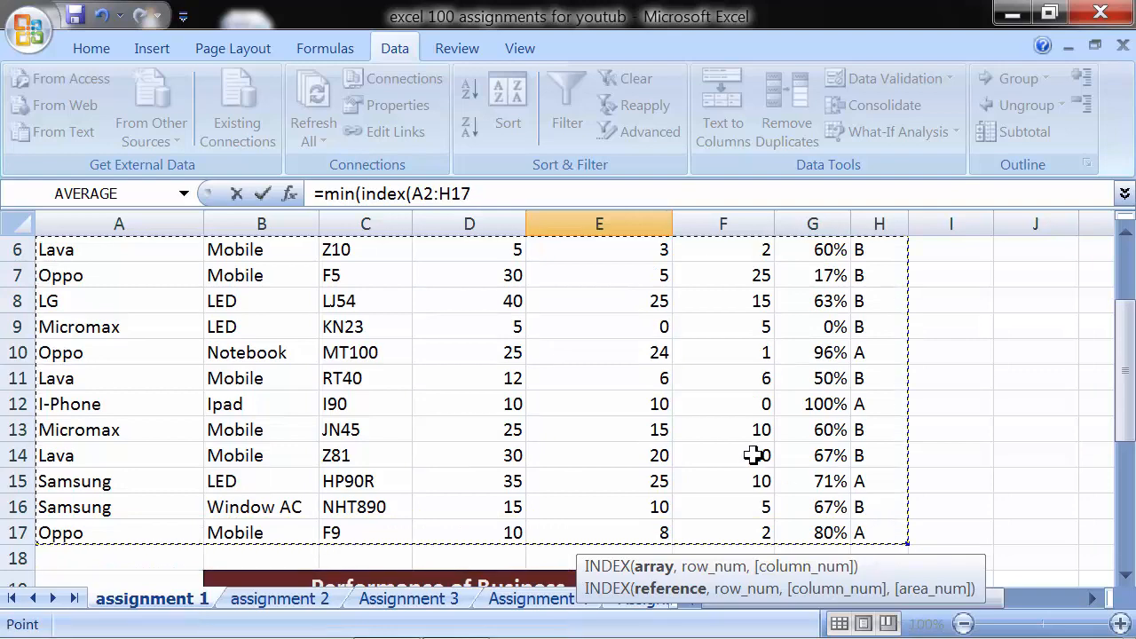
{"action": "scroll", "coordinate": [752, 456], "scroll_direction": "down", "scroll_amount": 3}
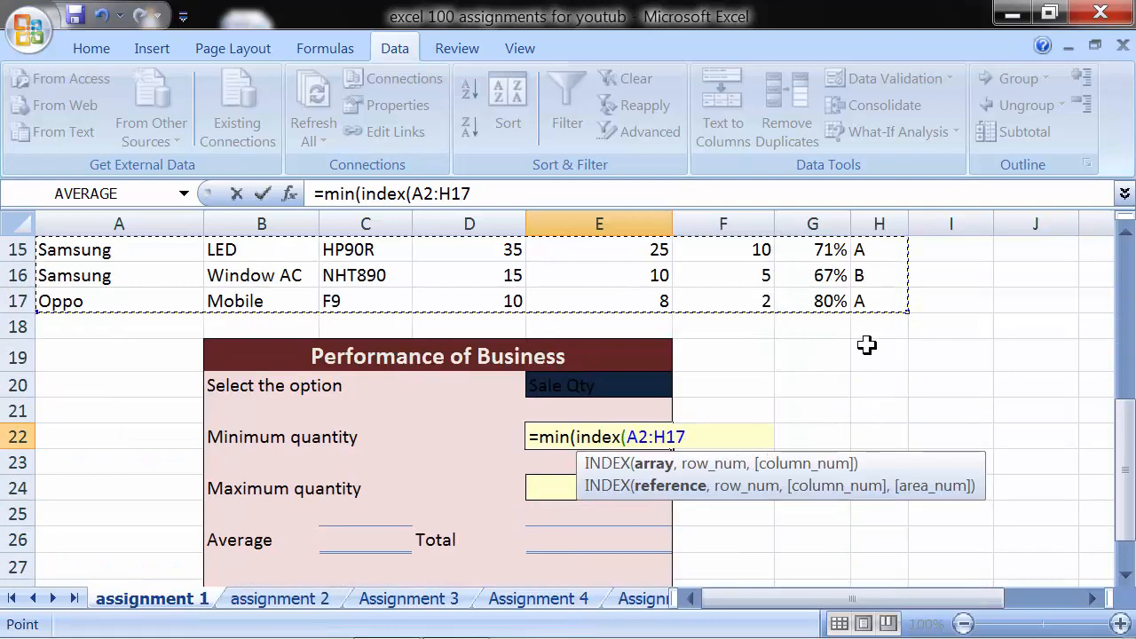
{"action": "type", "text": ","}
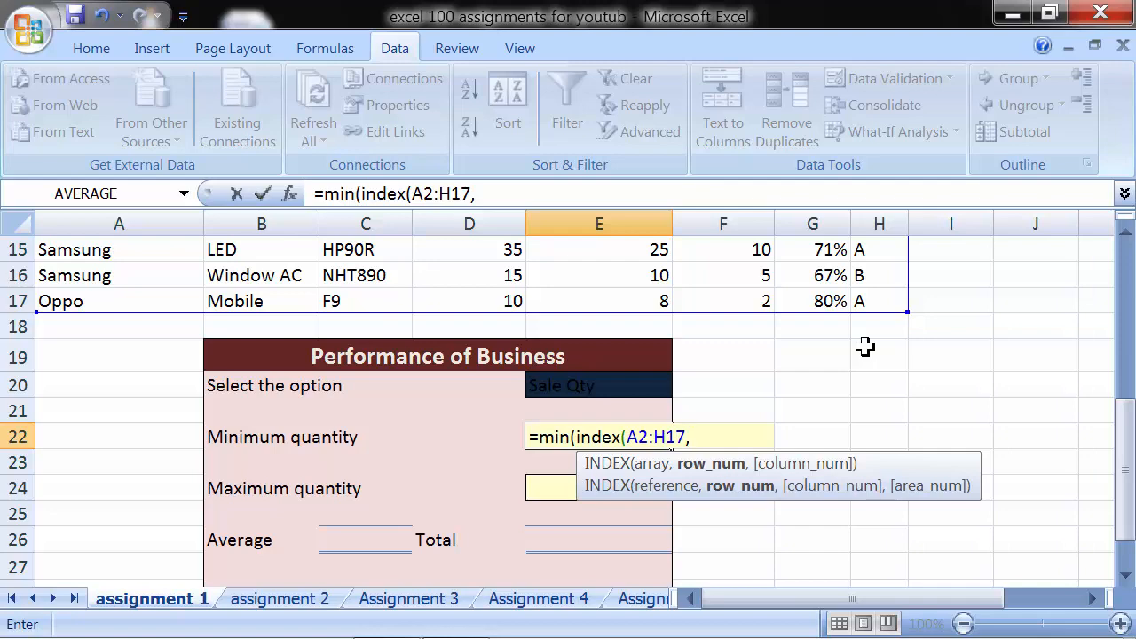
Review the table's first and last rows and enter 3 as the INDEX row number.
{"action": "scroll", "coordinate": [865, 346], "scroll_direction": "up", "scroll_amount": 5}
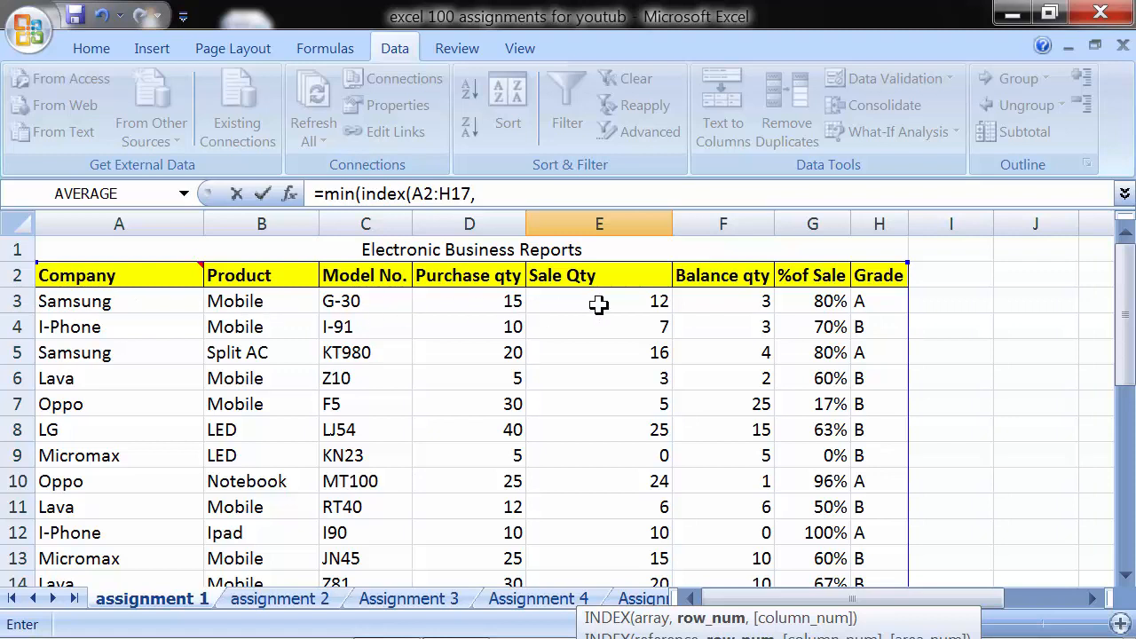
{"action": "scroll", "coordinate": [599, 305], "scroll_direction": "down", "scroll_amount": 3}
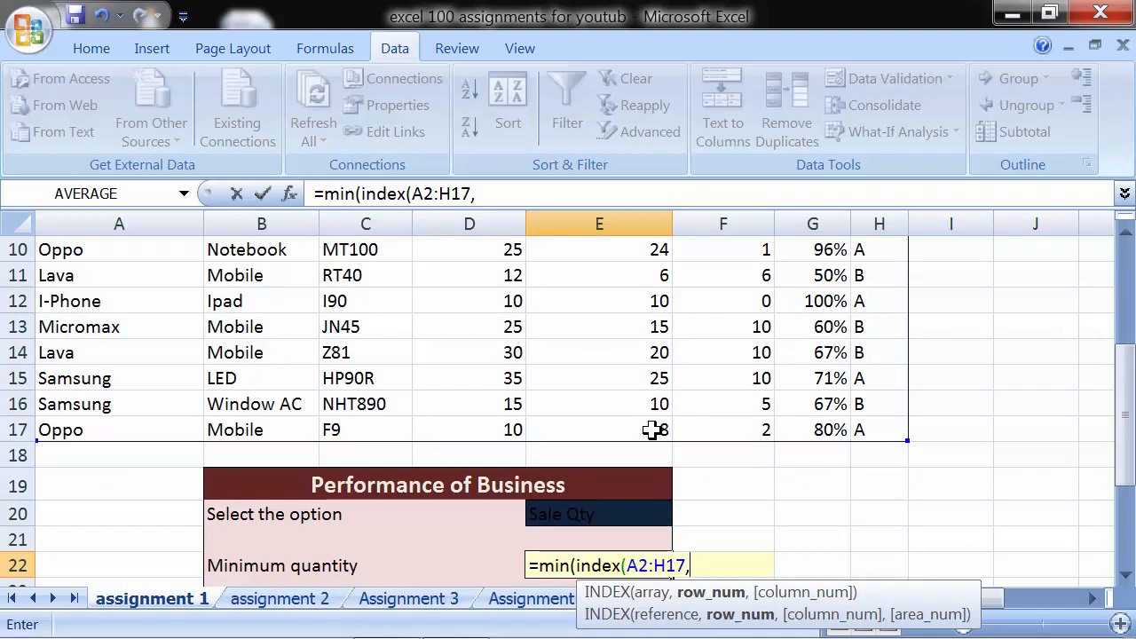
{"action": "scroll", "coordinate": [652, 429], "scroll_direction": "up", "scroll_amount": 3}
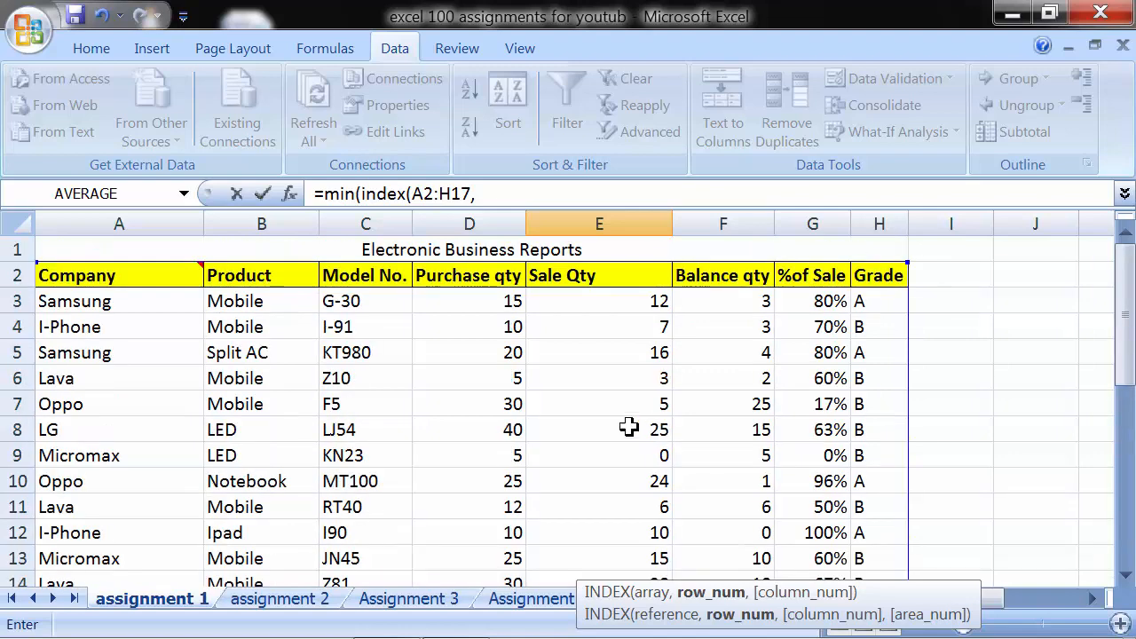
{"action": "mouse_move", "coordinate": [53, 271]}
{"action": "scroll", "coordinate": [824, 455], "scroll_direction": "down", "scroll_amount": 3}
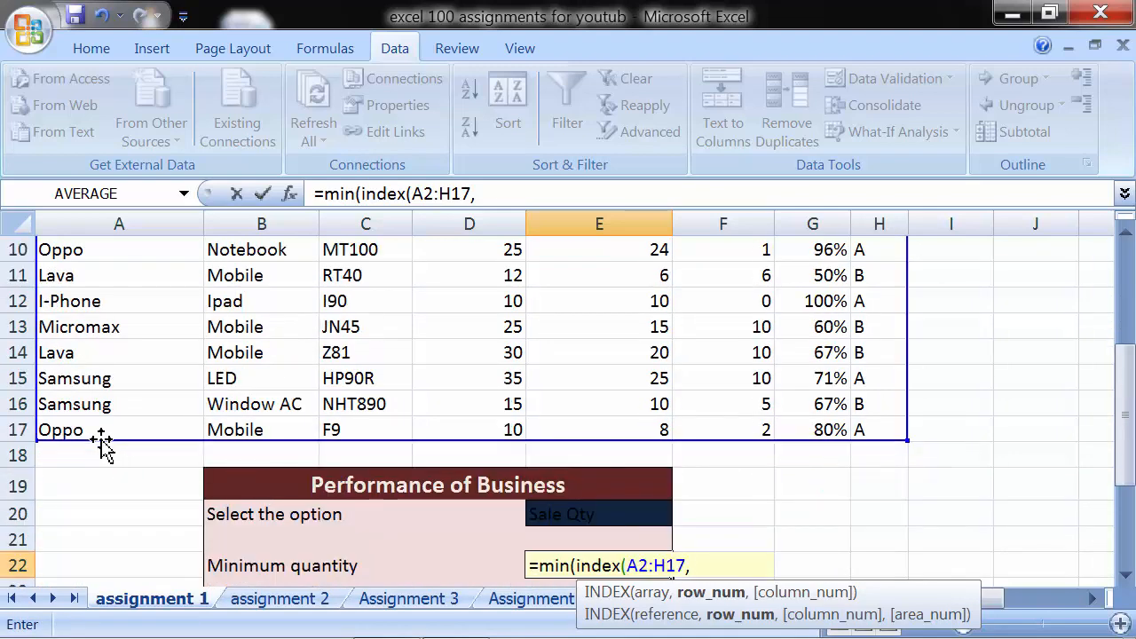
{"action": "scroll", "coordinate": [680, 431], "scroll_direction": "up", "scroll_amount": 3}
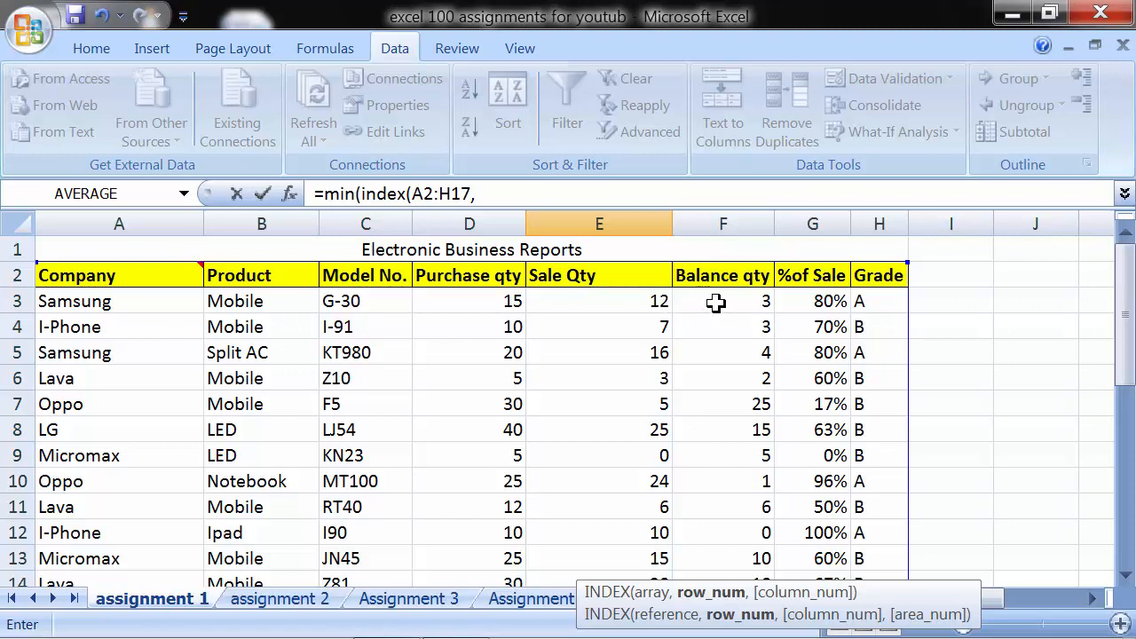
{"action": "scroll", "coordinate": [715, 303], "scroll_direction": "down", "scroll_amount": 4}
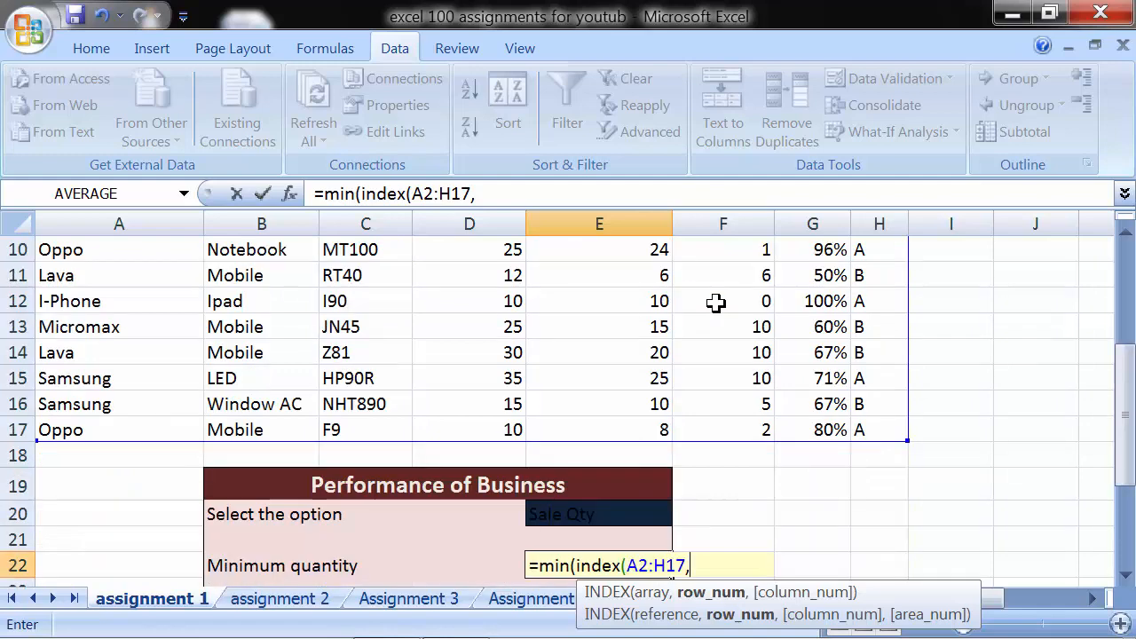
{"action": "scroll", "coordinate": [715, 302], "scroll_direction": "down", "scroll_amount": 1}
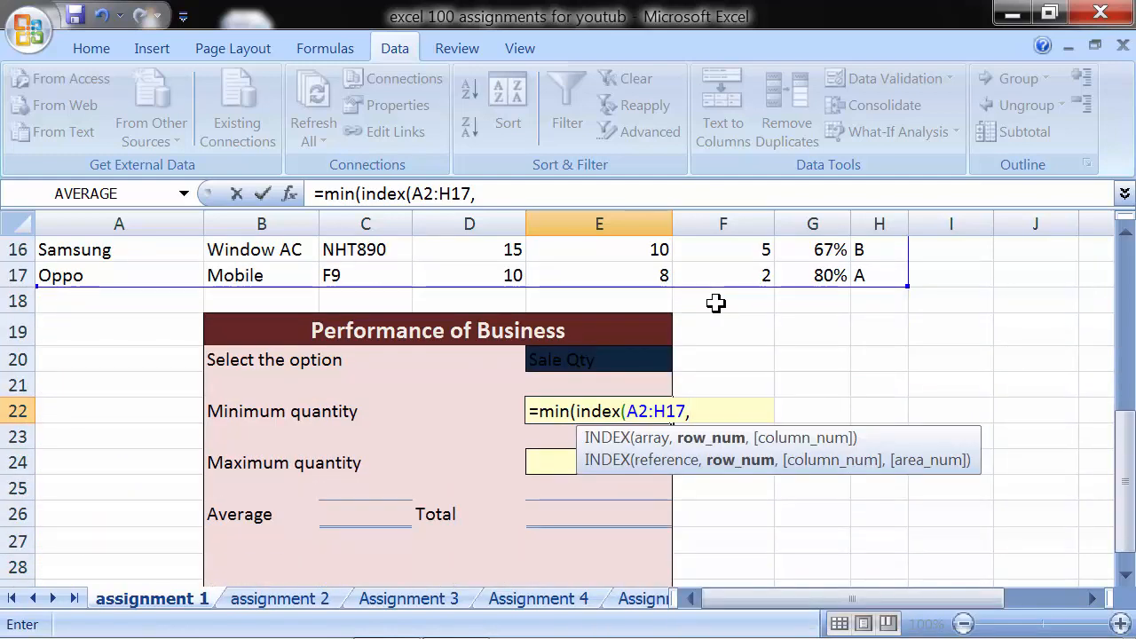
{"action": "scroll", "coordinate": [716, 302], "scroll_direction": "down", "scroll_amount": 1}
{"action": "type", "text": "3"}
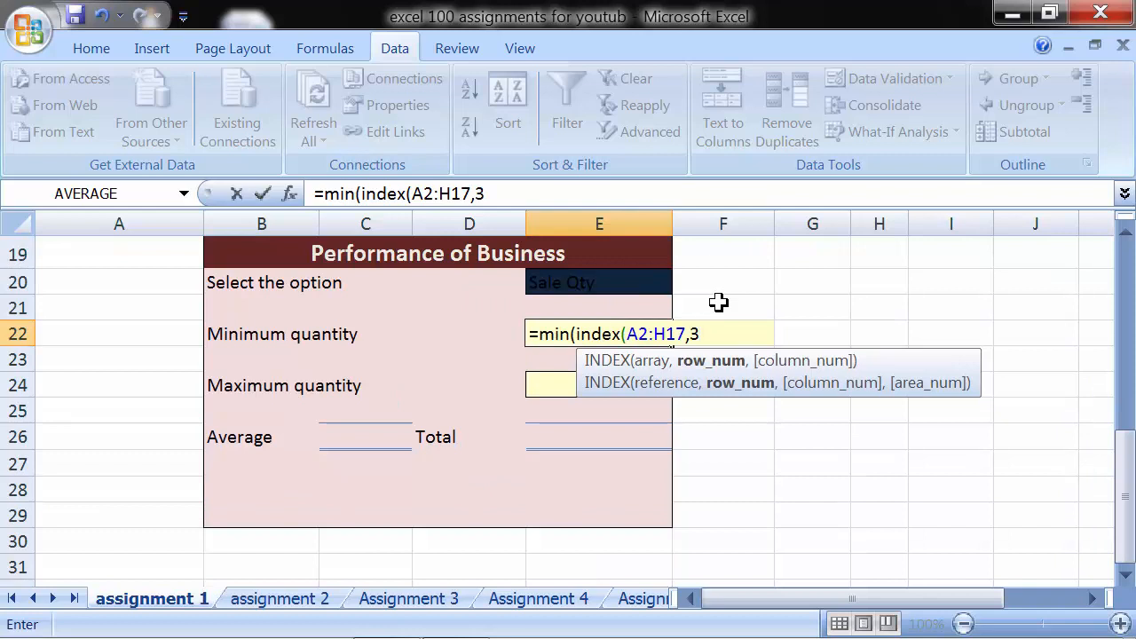
{"action": "type", "text": ","}
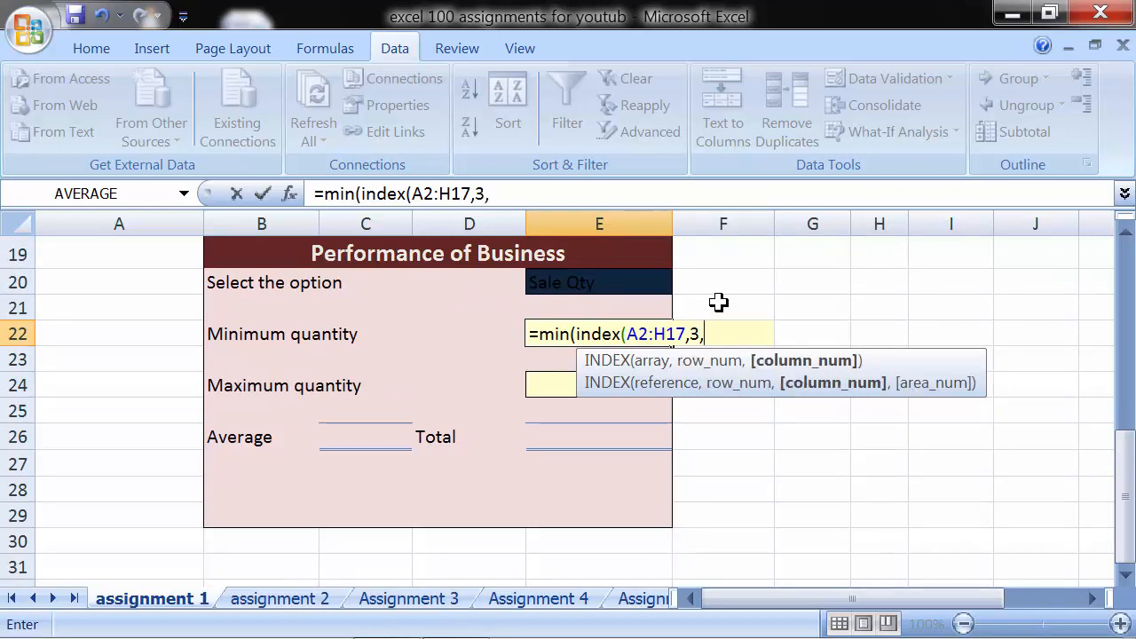
Add a MATCH function for the column number, with the option cell E20 as its lookup value.
{"action": "type", "text": "match"}
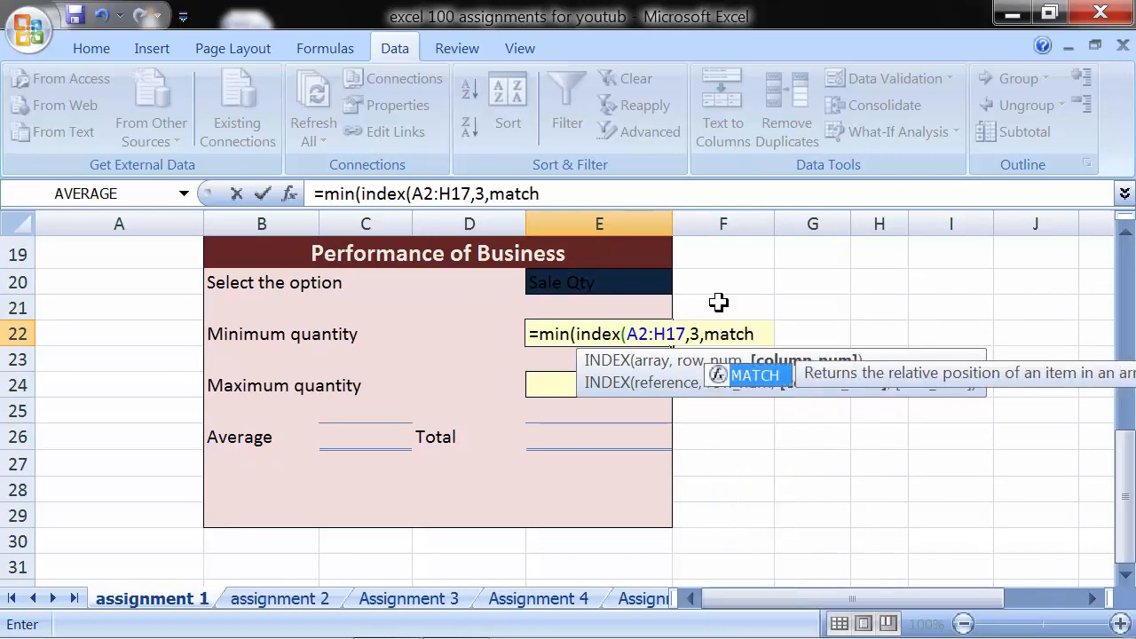
{"action": "key", "text": "Tab"}
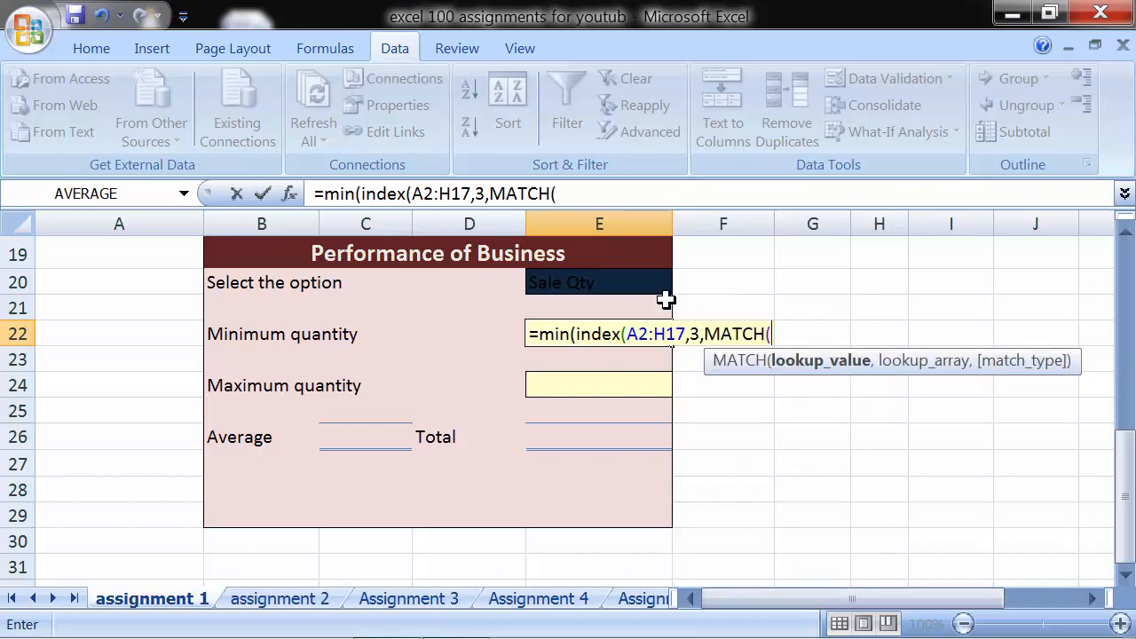
{"action": "left_click", "coordinate": [571, 281]}
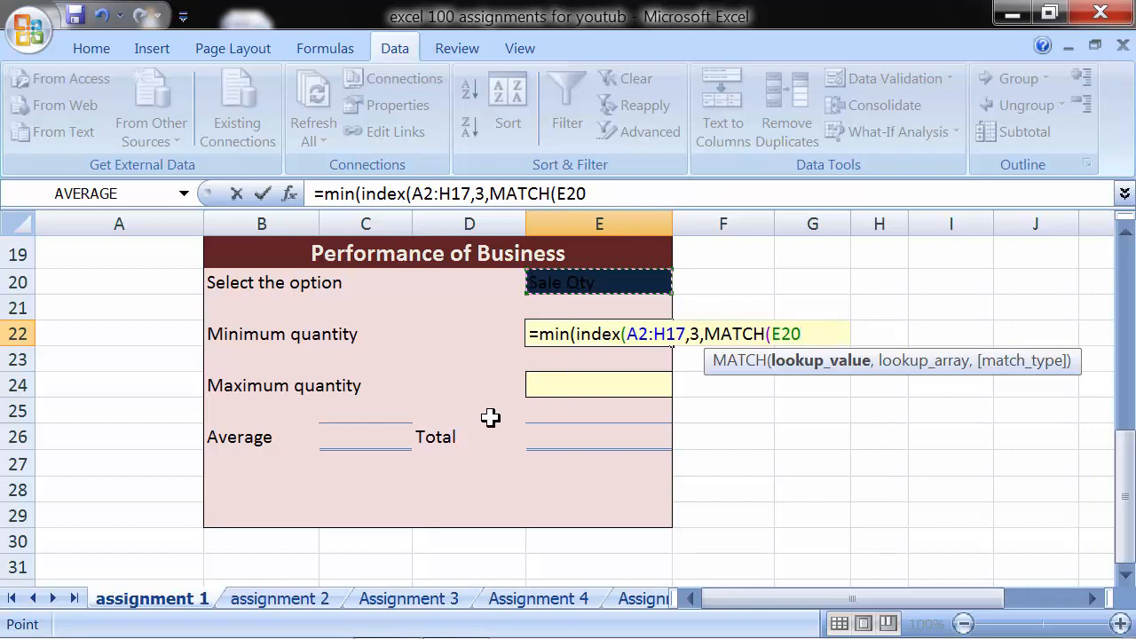
{"action": "type", "text": ","}
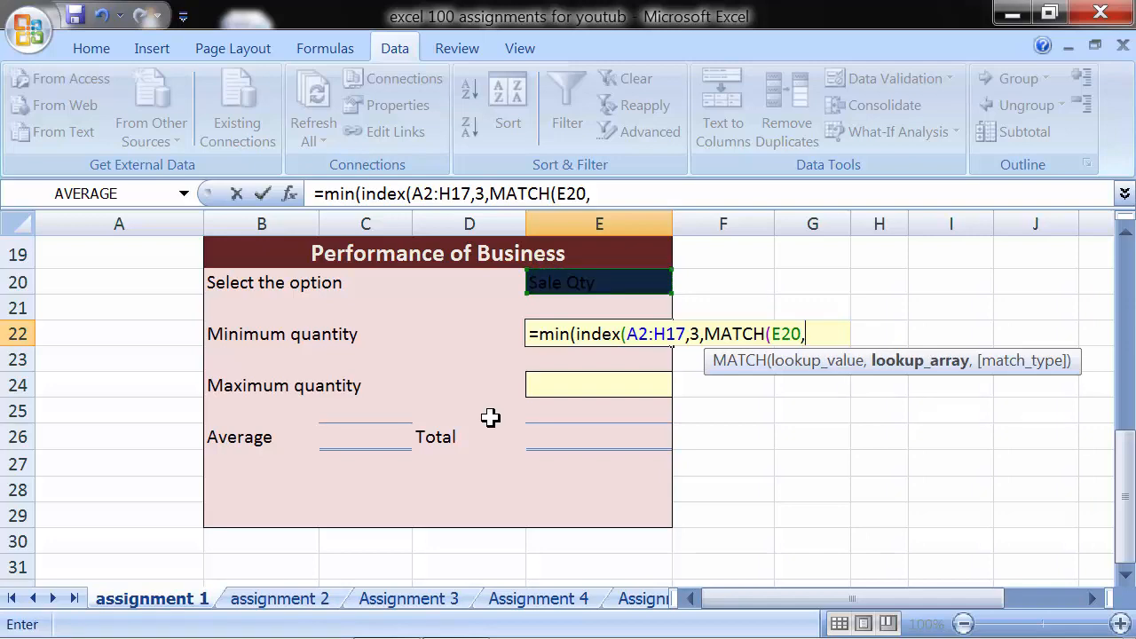
Set the MATCH lookup array to the heading row A2:H2 and point out that range in the formula.
{"action": "scroll", "coordinate": [491, 417], "scroll_direction": "up", "scroll_amount": 6}
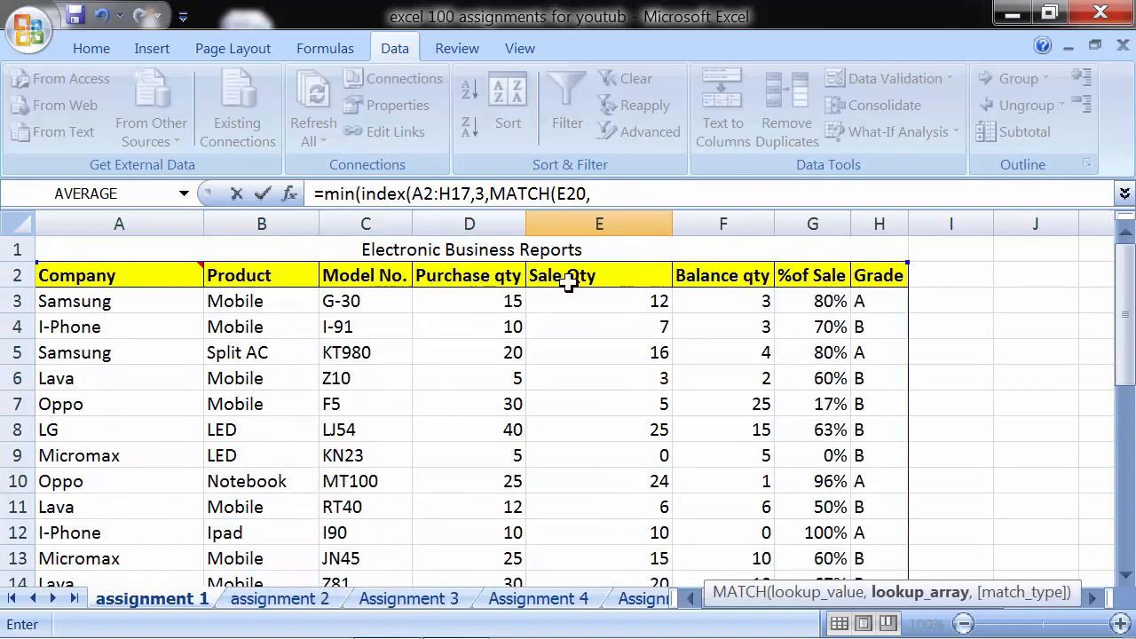
{"action": "left_click", "coordinate": [96, 276]}
{"action": "left_click_drag", "start_coordinate": [202, 275], "coordinate": [864, 272]}
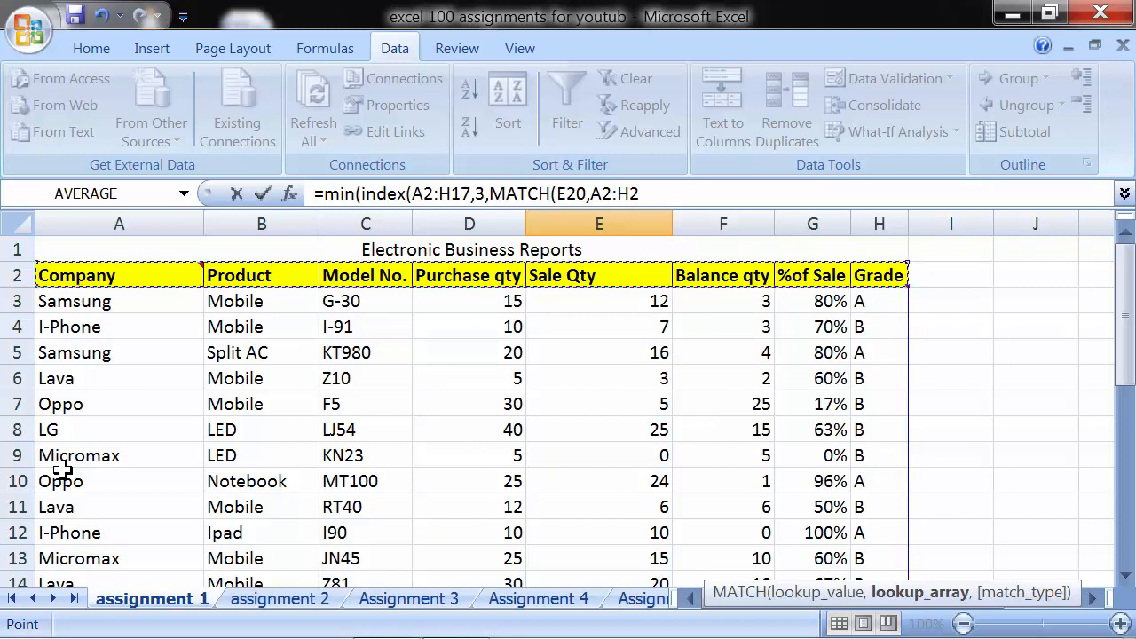
{"action": "left_click", "coordinate": [649, 194]}
{"action": "left_click_drag", "start_coordinate": [649, 193], "coordinate": [590, 193]}
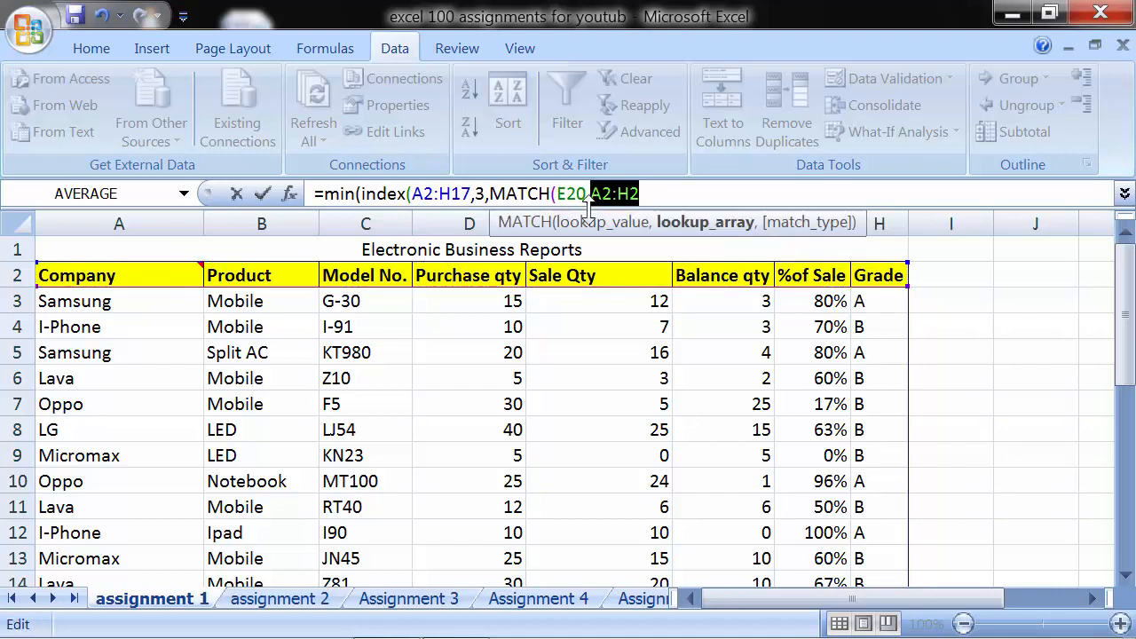
{"action": "left_click", "coordinate": [645, 194]}
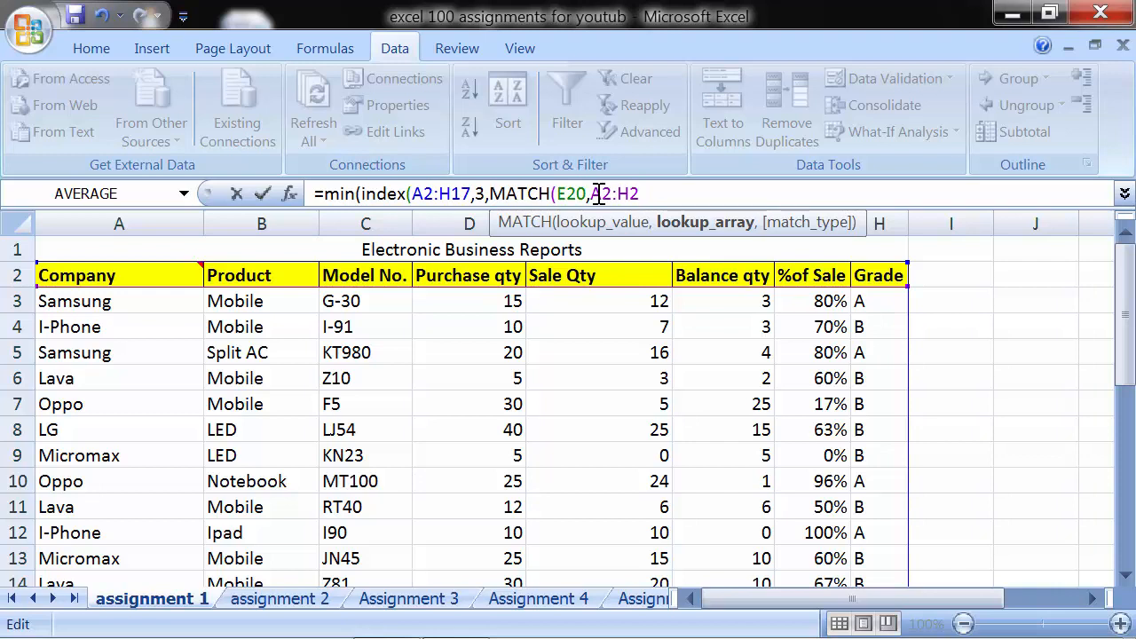
Give MATCH the exact match type 0, close both MATCH and INDEX, and highlight the completed INDEX part.
{"action": "type", "text": ","}
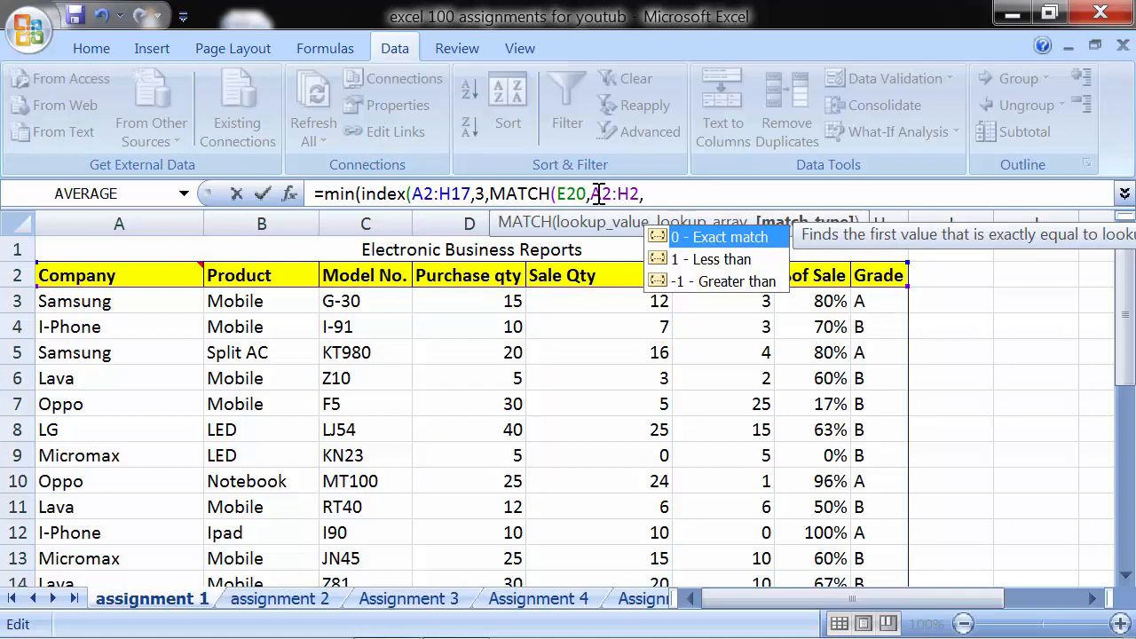
{"action": "type", "text": "0)"}
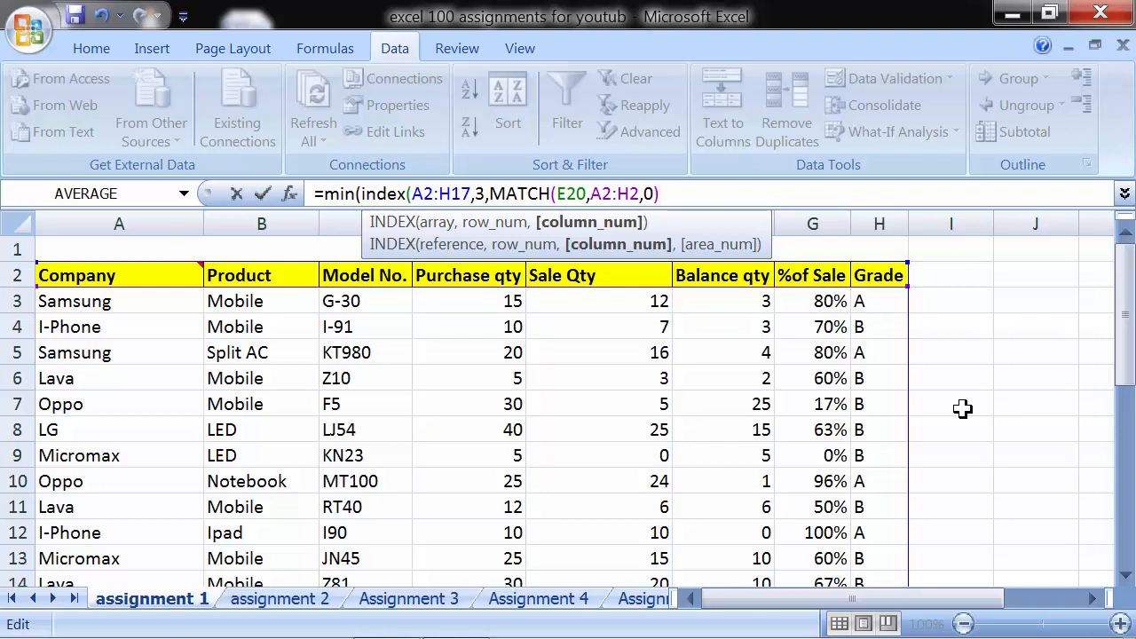
{"action": "type", "text": ")"}
{"action": "left_click_drag", "start_coordinate": [669, 193], "coordinate": [359, 192]}
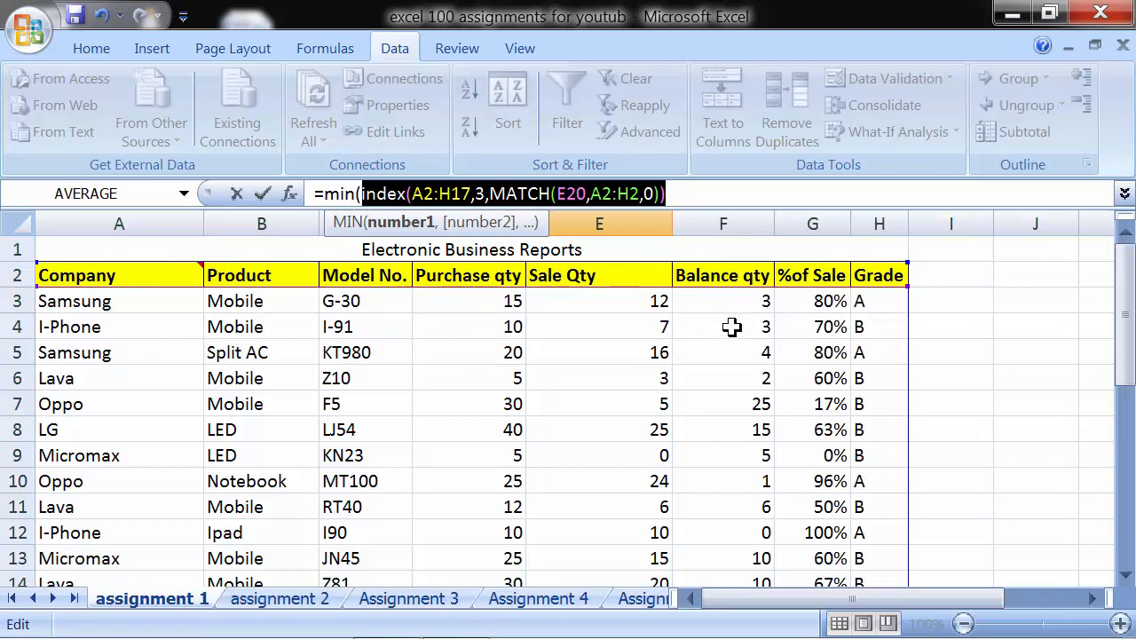
Extend the formula with a colon and a second INDEX function that uses the table A2:H17 as its array.
{"action": "left_click", "coordinate": [684, 194]}
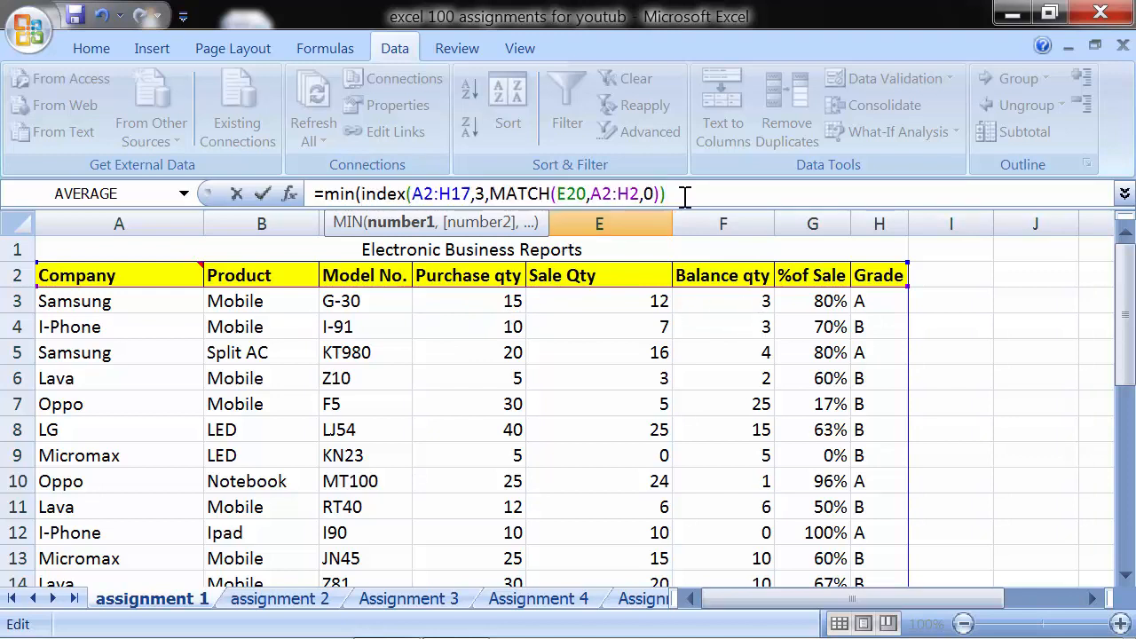
{"action": "type", "text": ":ind"}
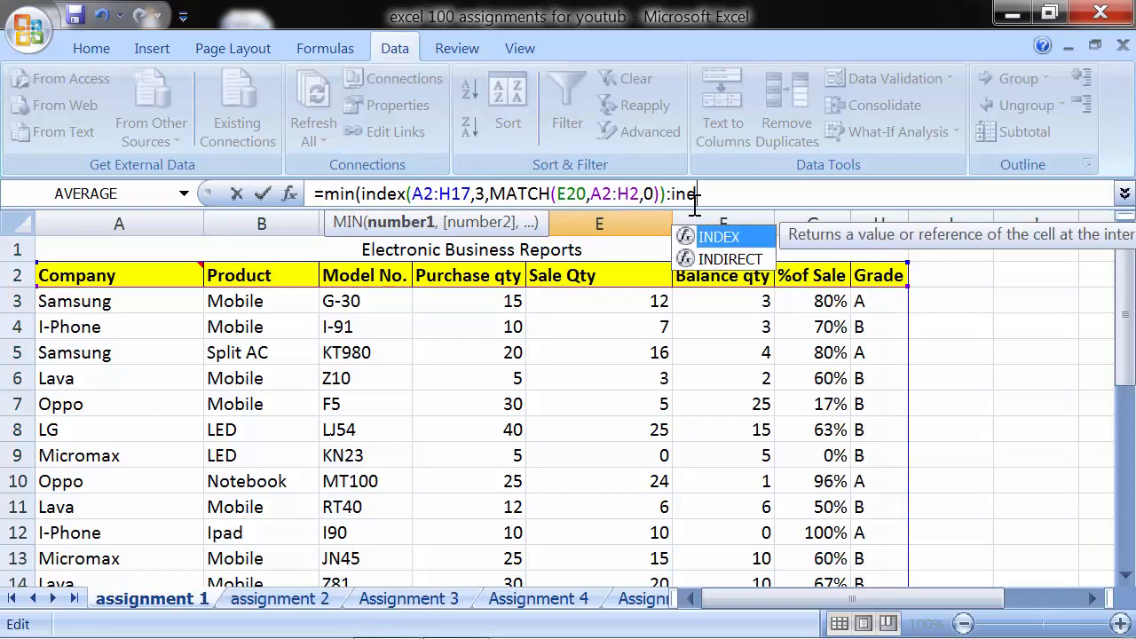
{"action": "key", "text": "Tab"}
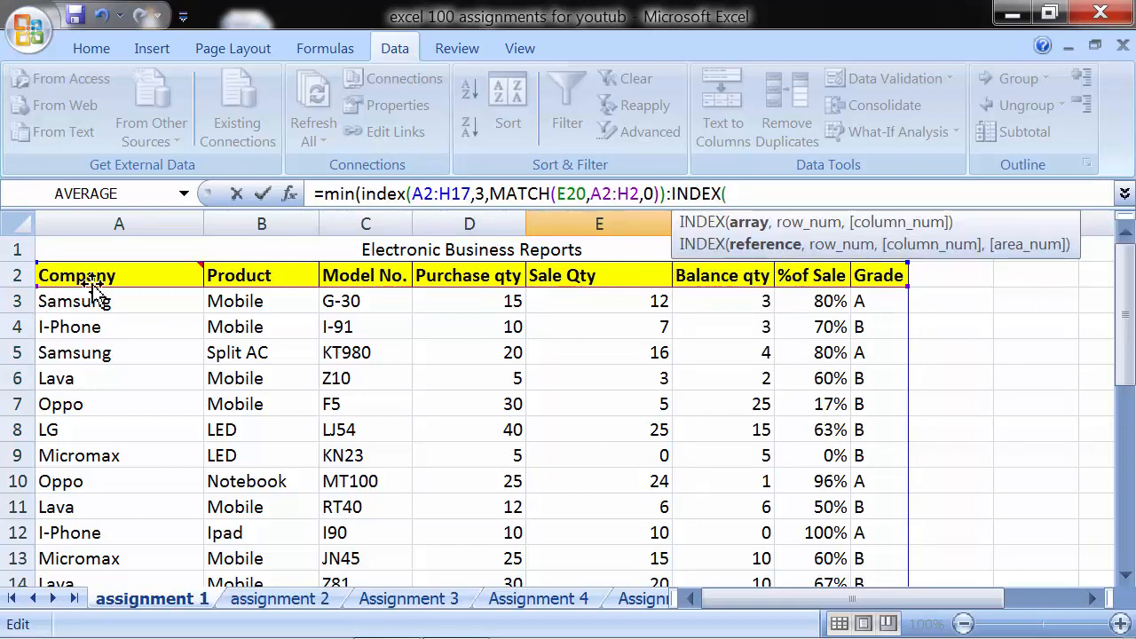
{"action": "left_click_drag", "start_coordinate": [89, 275], "coordinate": [89, 302]}
{"action": "left_click_drag", "start_coordinate": [703, 516], "coordinate": [896, 533]}
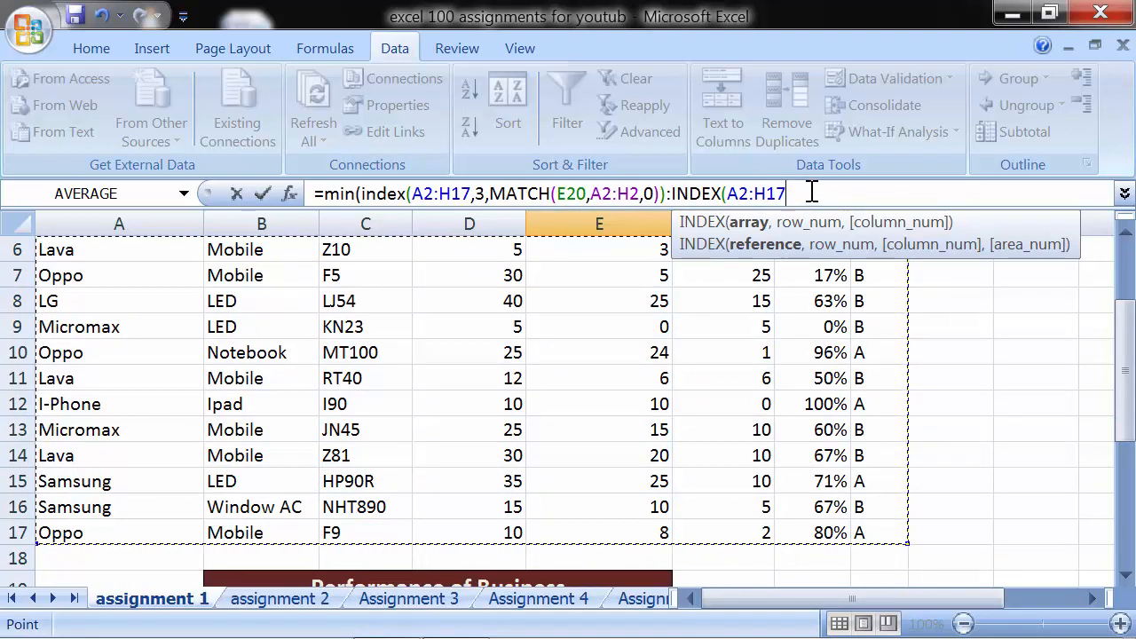
Set the row number of the second INDEX function to 16.
{"action": "type", "text": ",1"}
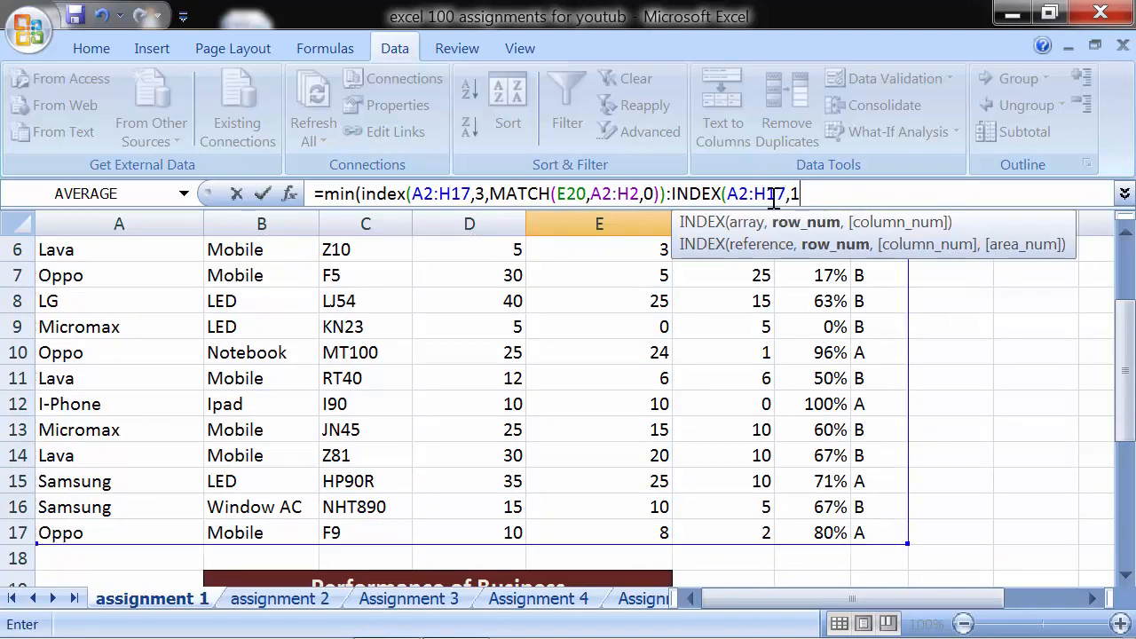
{"action": "type", "text": "6"}
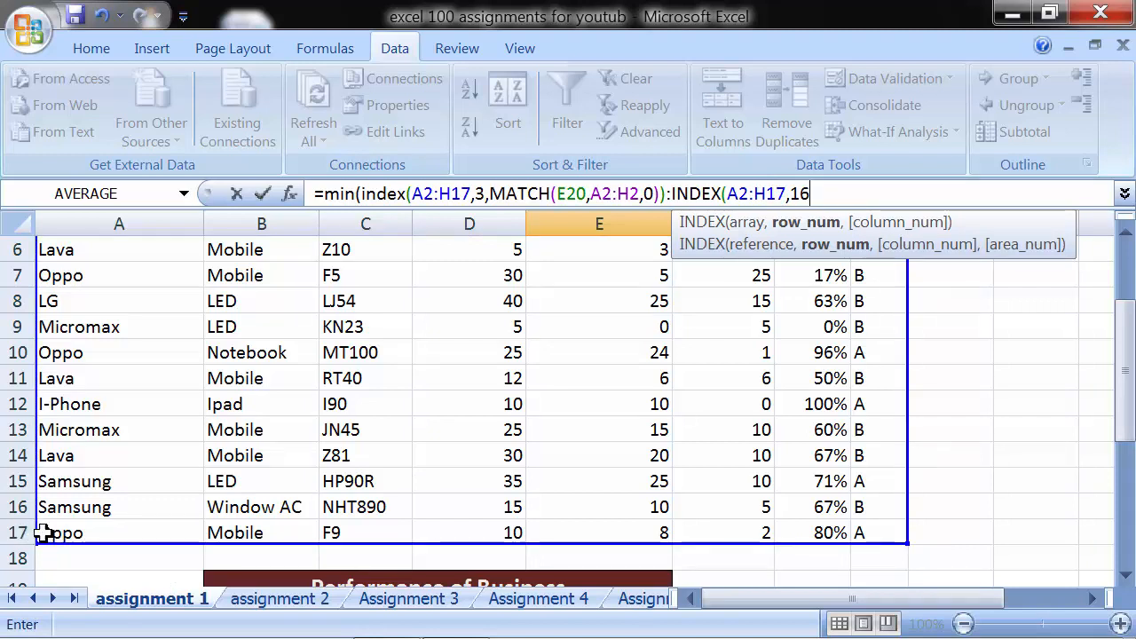
{"action": "left_click_drag", "start_coordinate": [1127, 325], "coordinate": [1126, 271]}
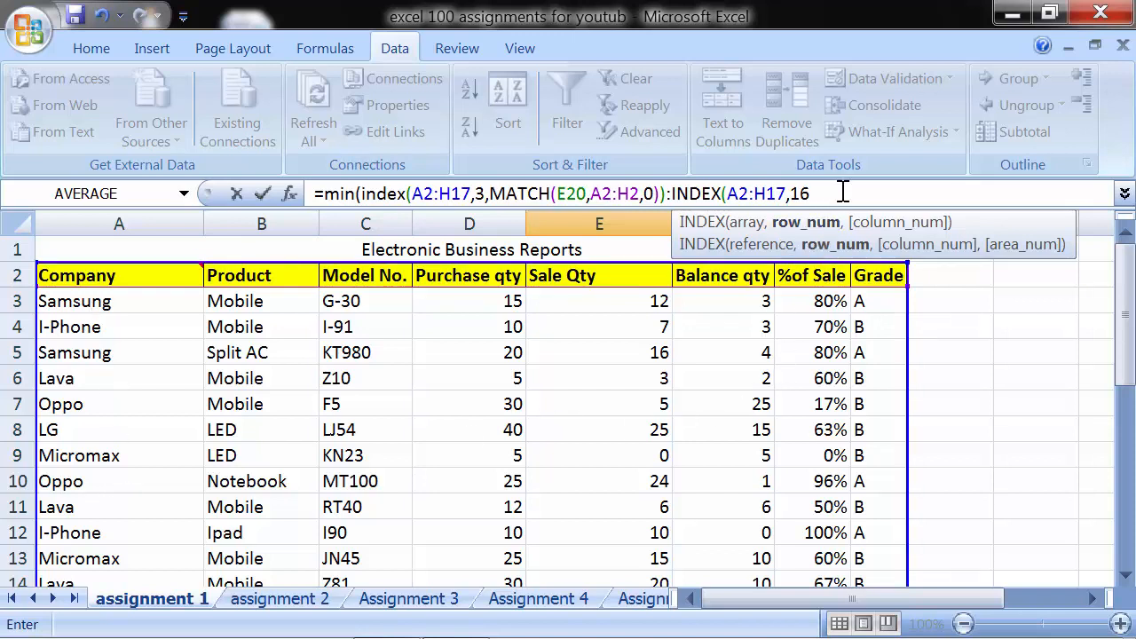
{"action": "type", "text": ","}
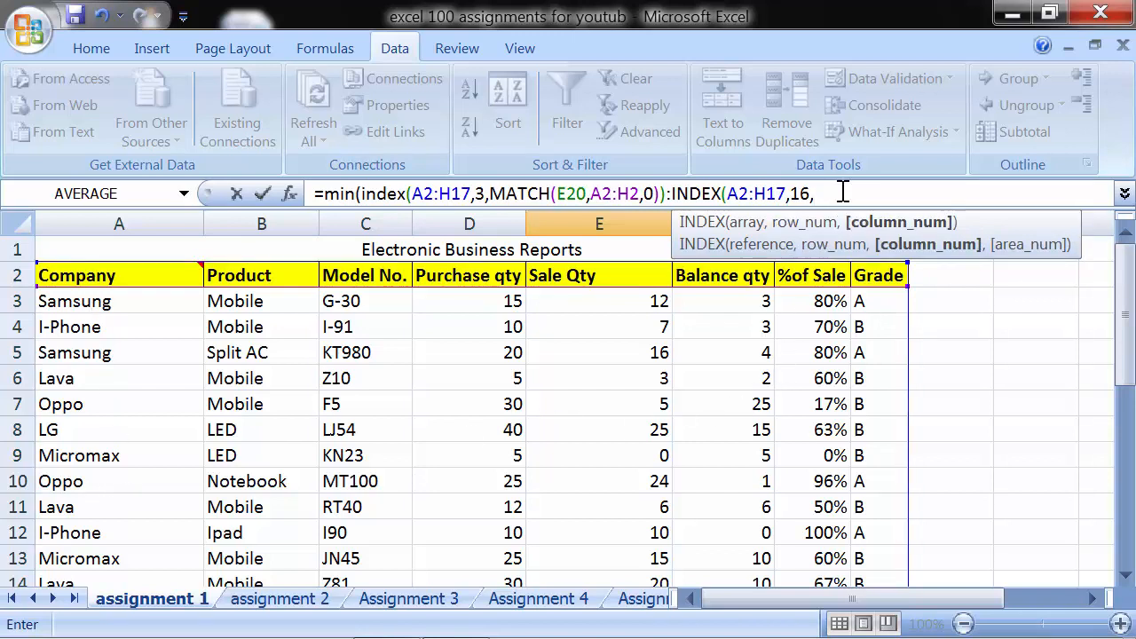
Add a MATCH function as the second INDEX's column number, with the option cell E20 as its lookup value.
{"action": "type", "text": "mat"}
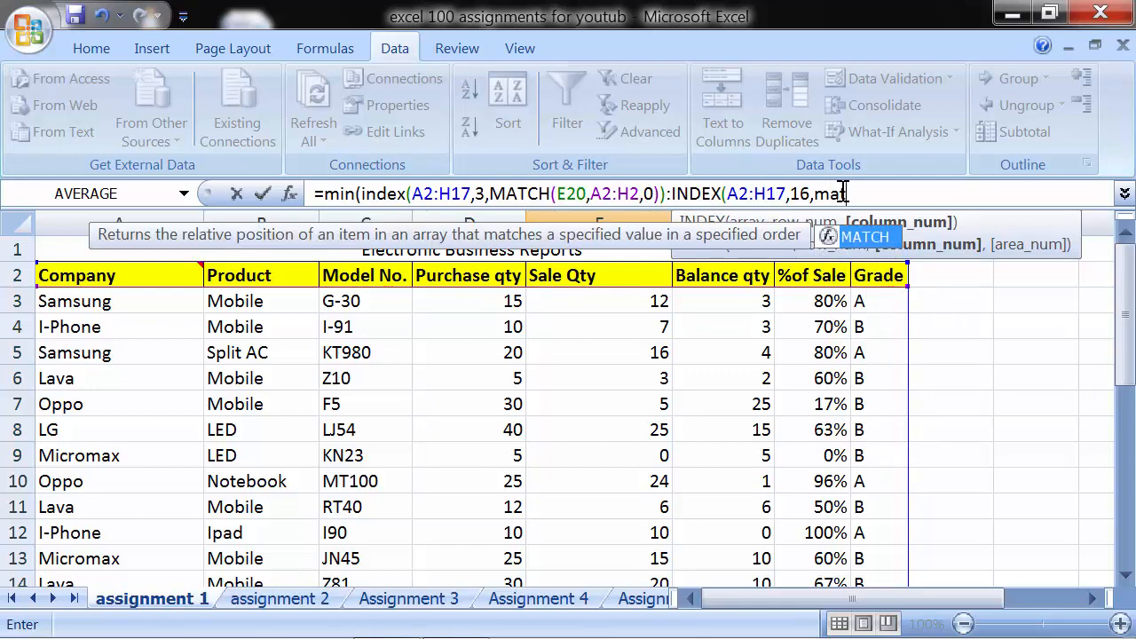
{"action": "key", "text": "Tab"}
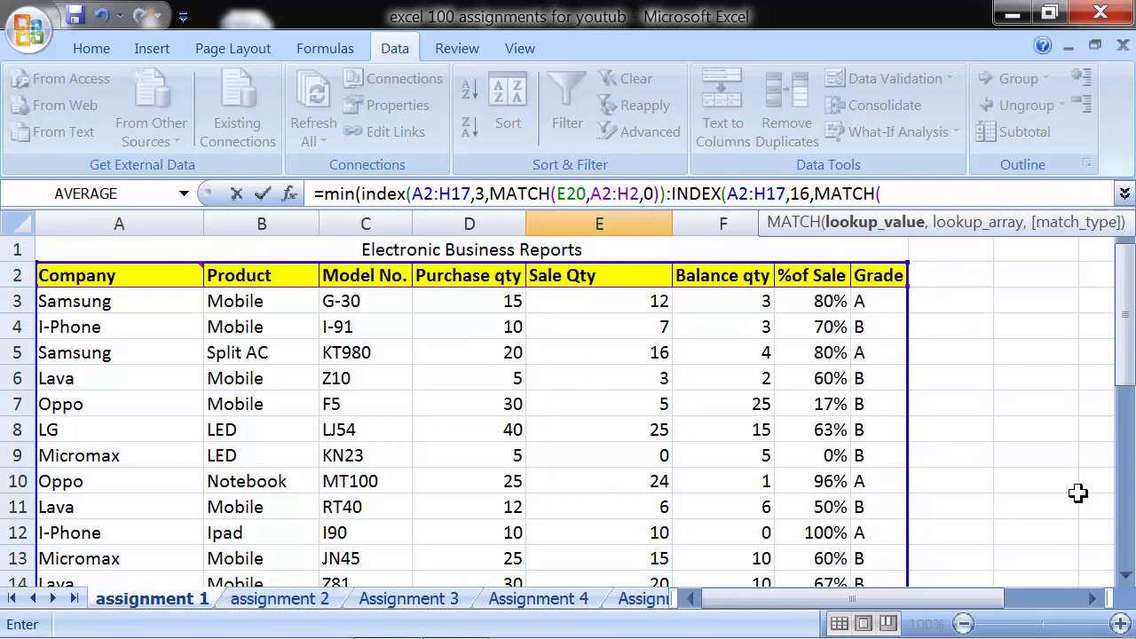
{"action": "left_click_drag", "start_coordinate": [1123, 314], "coordinate": [1123, 435]}
{"action": "left_click_drag", "start_coordinate": [1122, 479], "coordinate": [1122, 488]}
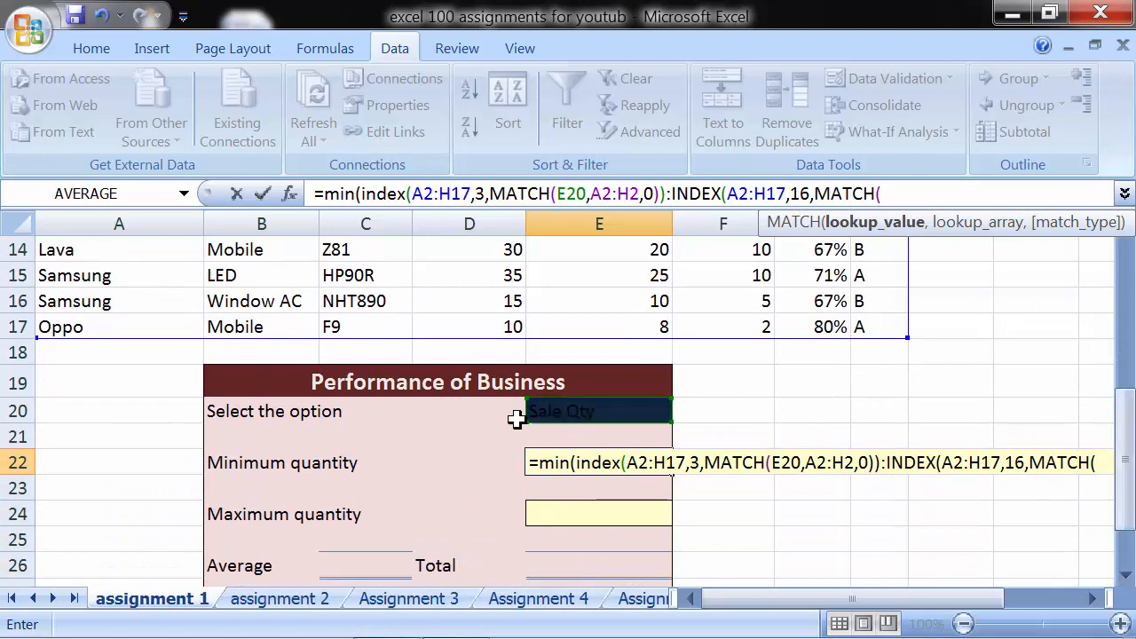
{"action": "left_click", "coordinate": [539, 408]}
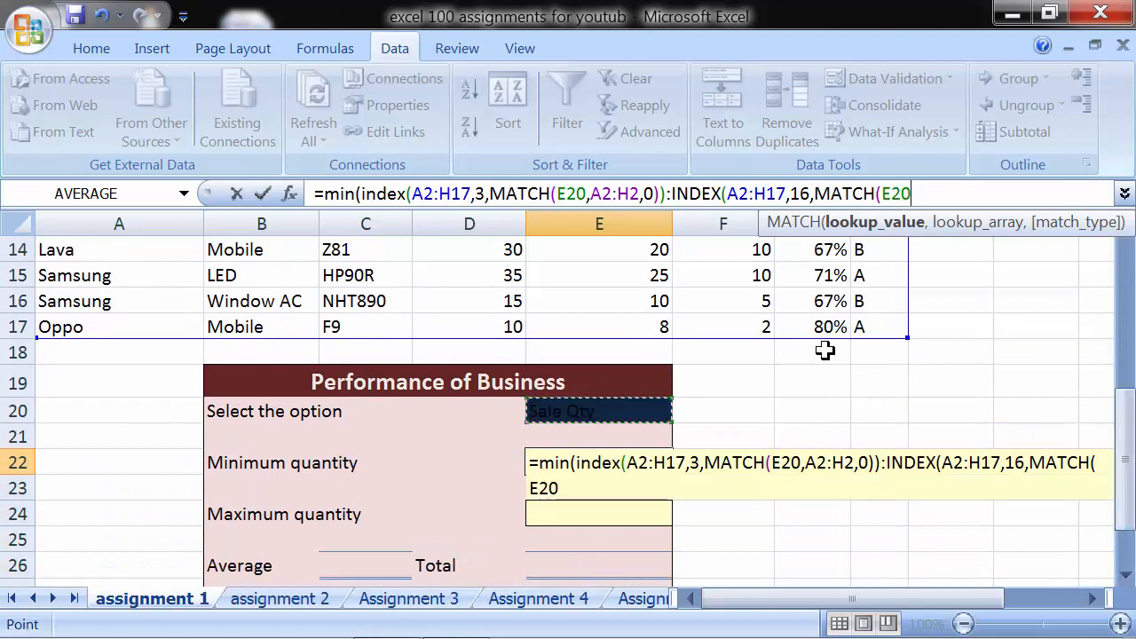
{"action": "type", "text": ","}
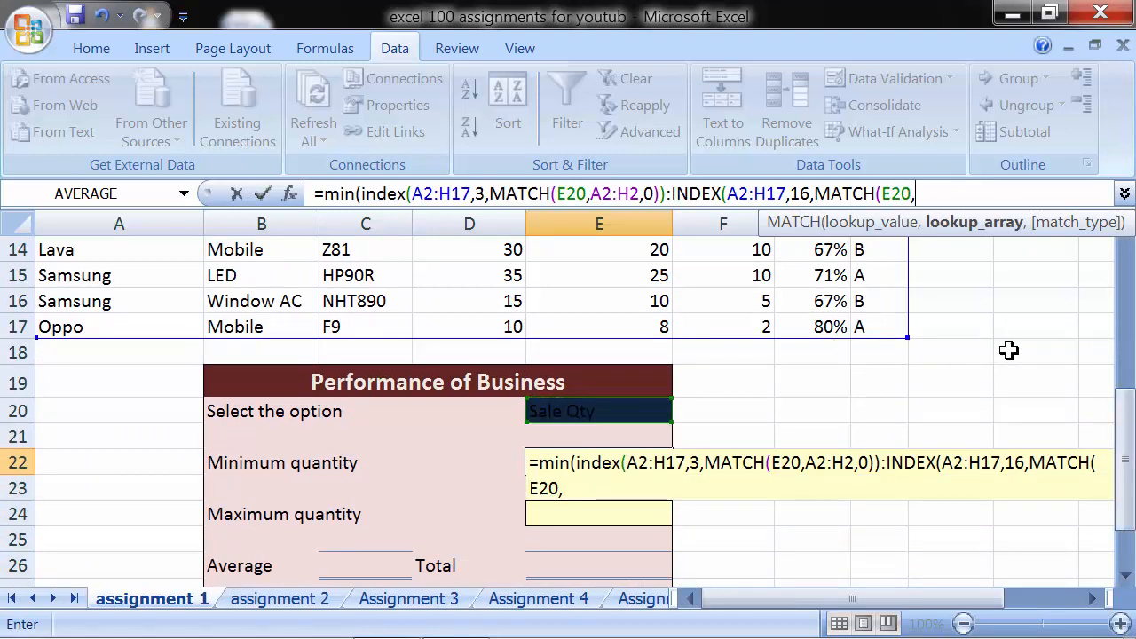
Use the heading row A2:H2 as the second MATCH's lookup array and close both MATCH and INDEX.
{"action": "left_click_drag", "start_coordinate": [1123, 456], "coordinate": [1127, 266]}
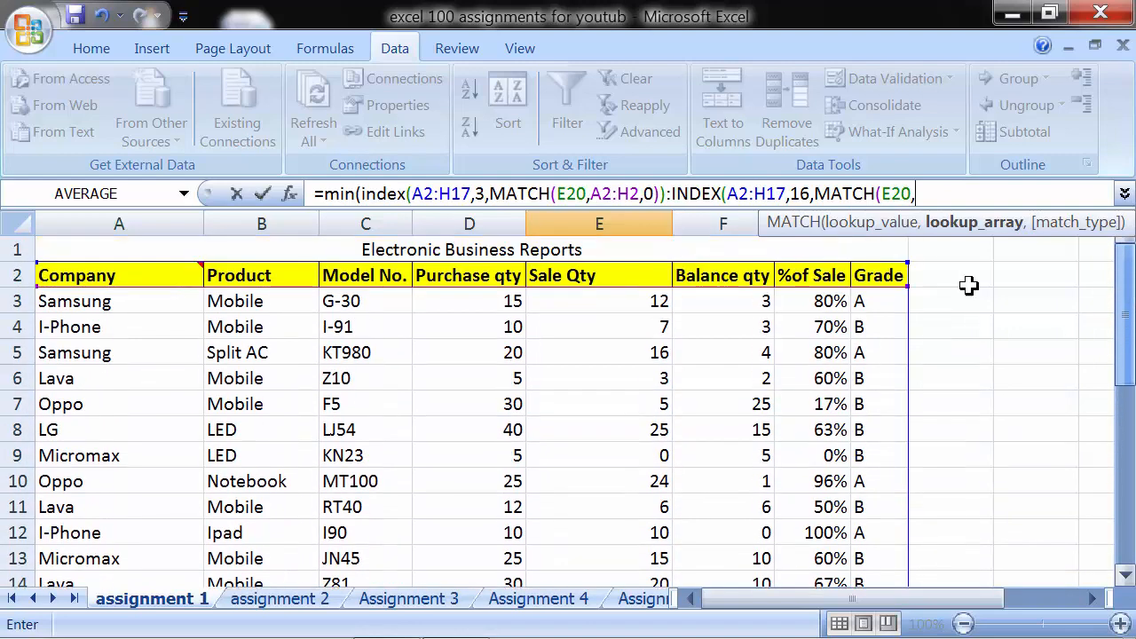
{"action": "mouse_move", "coordinate": [82, 274]}
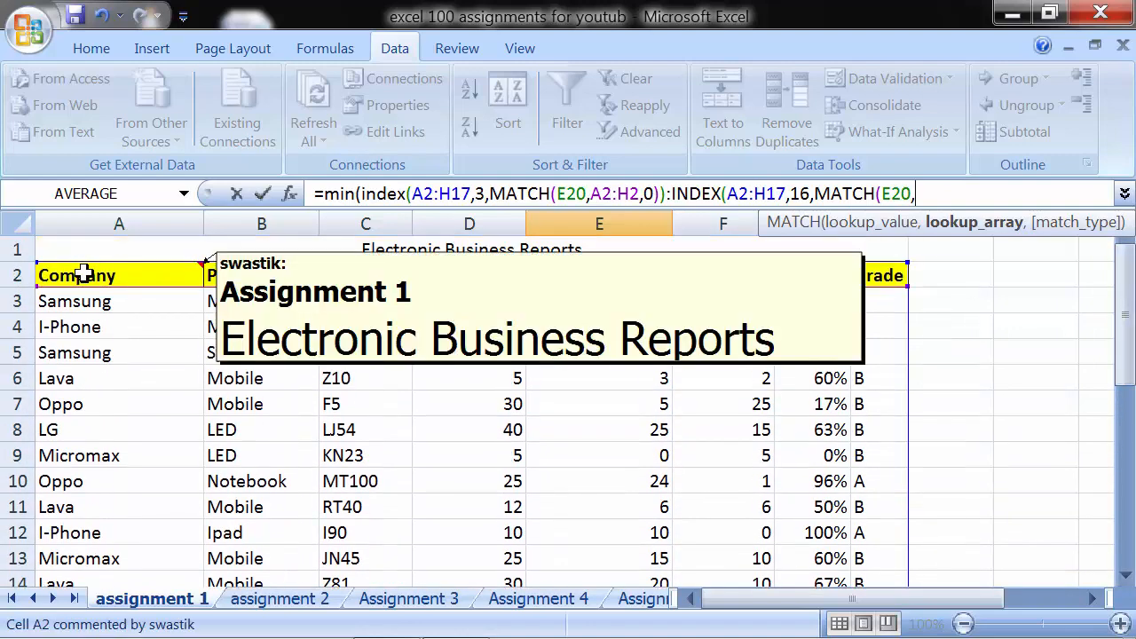
{"action": "left_click_drag", "start_coordinate": [82, 274], "coordinate": [855, 271]}
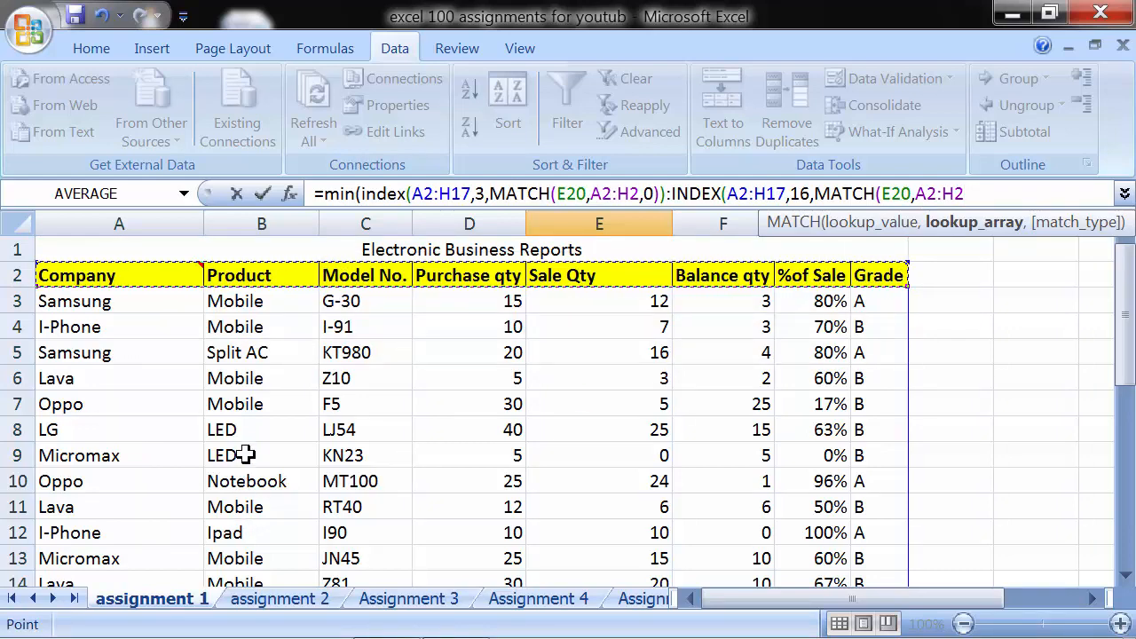
{"action": "type", "text": ")"}
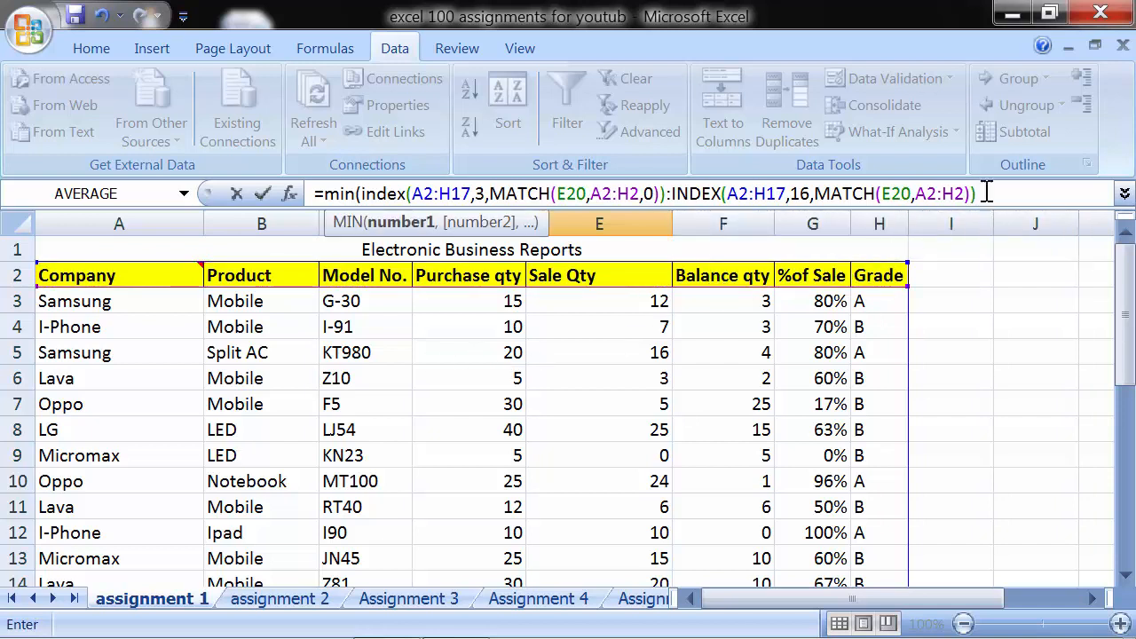
Highlight the second INDEX part, close the MIN function, and enter the completed formula in E22.
{"action": "left_click_drag", "start_coordinate": [982, 194], "coordinate": [669, 193]}
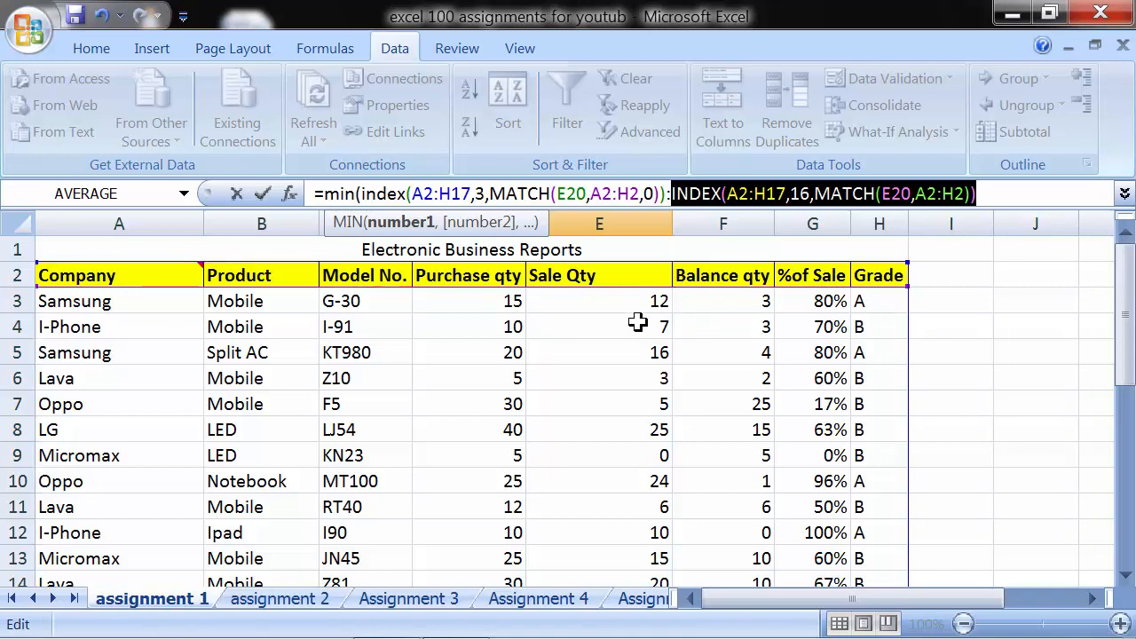
{"action": "left_click", "coordinate": [988, 195]}
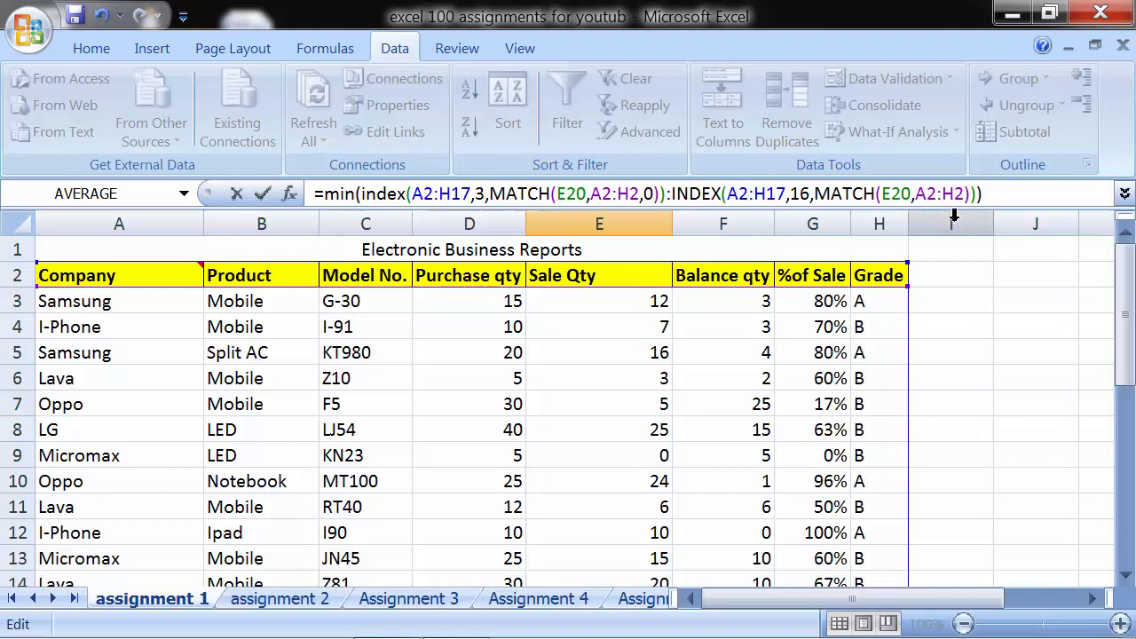
{"action": "left_click_drag", "start_coordinate": [982, 194], "coordinate": [297, 197]}
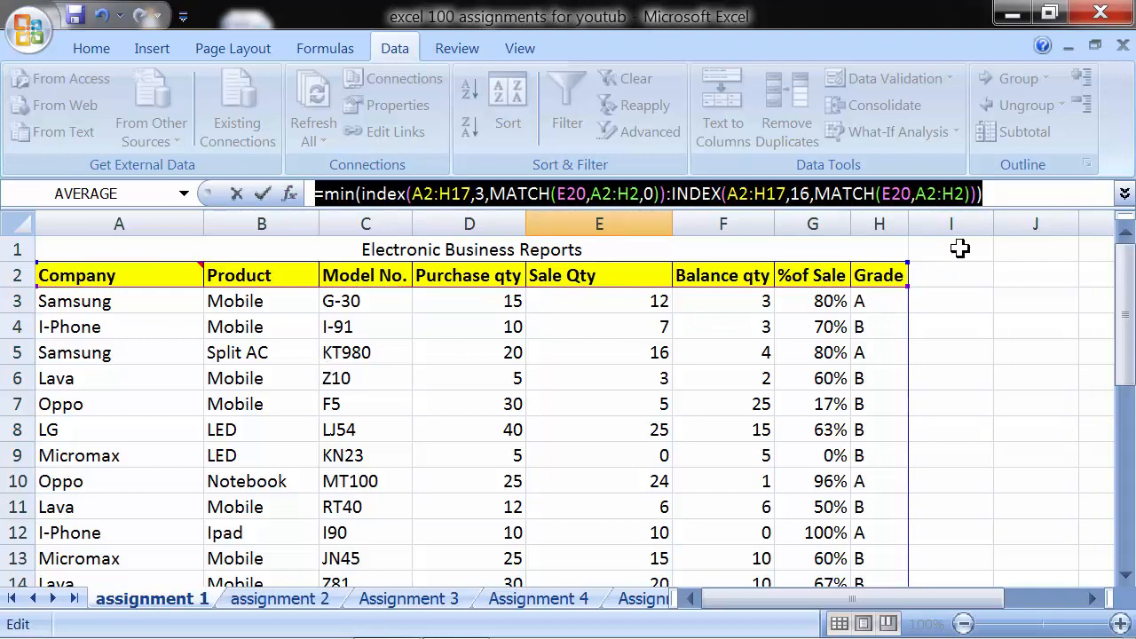
{"action": "key", "text": "Escape"}
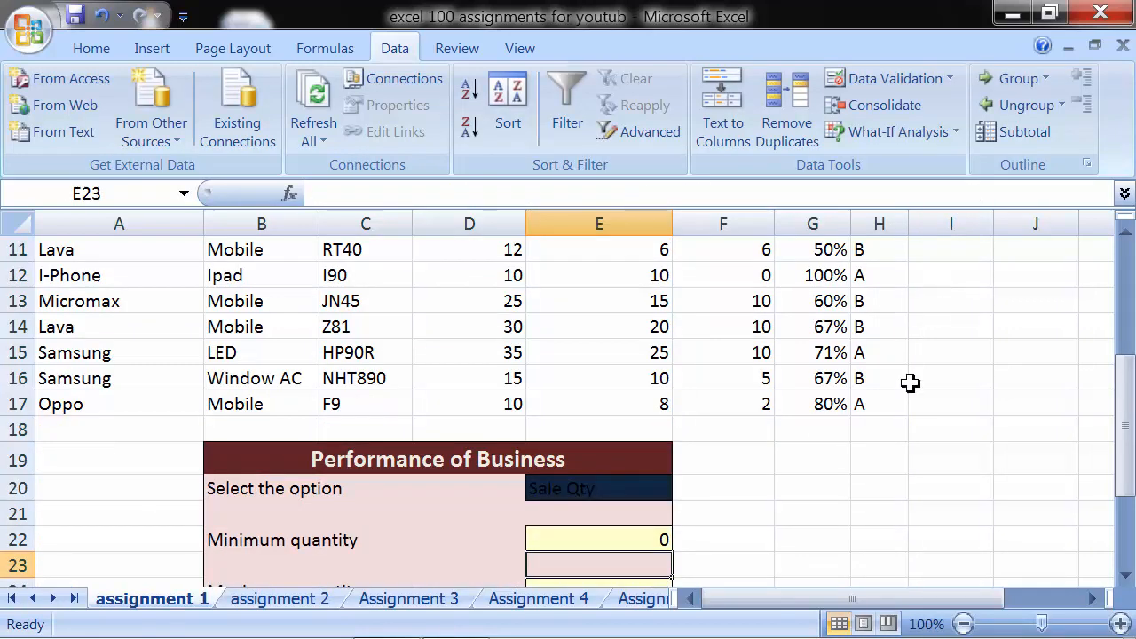
Check the minimum quantity against the Sale Qty values in E3:E17, focusing on the Micromax LED row.
{"action": "left_click", "coordinate": [633, 488]}
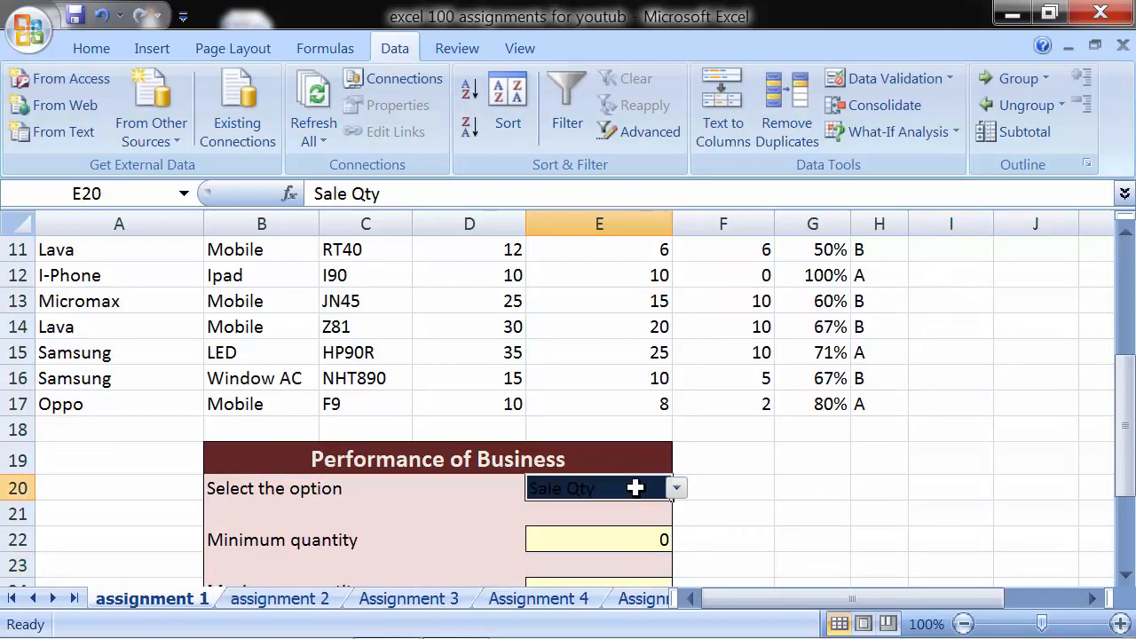
{"action": "scroll", "coordinate": [635, 488], "scroll_direction": "up", "scroll_amount": 3}
{"action": "left_click_drag", "start_coordinate": [630, 283], "coordinate": [614, 530]}
{"action": "scroll", "coordinate": [657, 462], "scroll_direction": "up", "scroll_amount": 2}
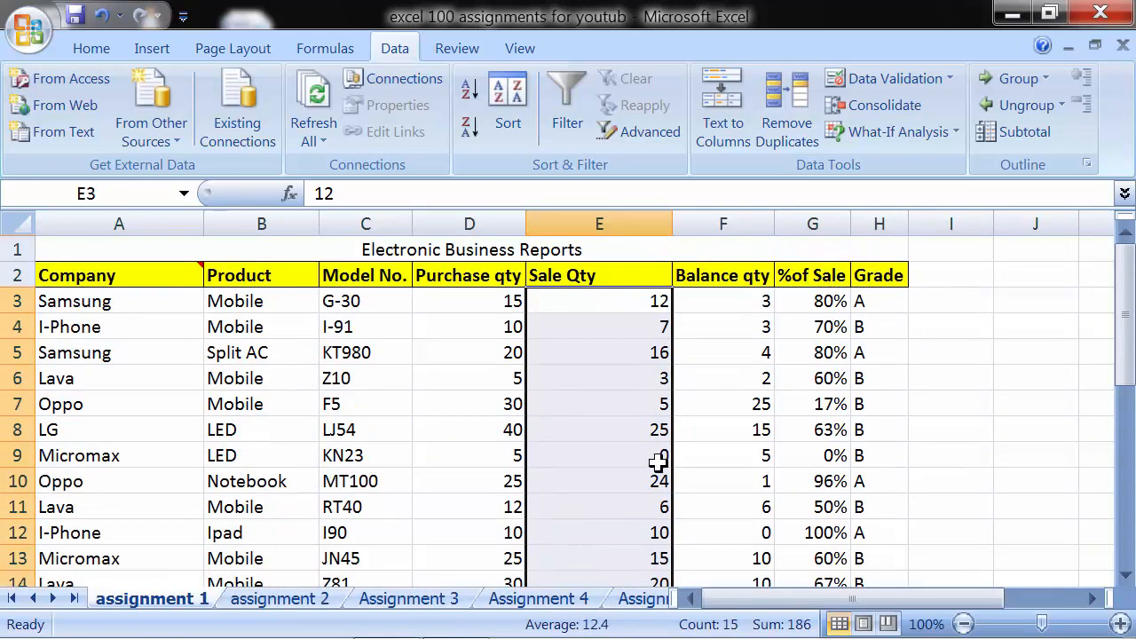
{"action": "left_click", "coordinate": [639, 456]}
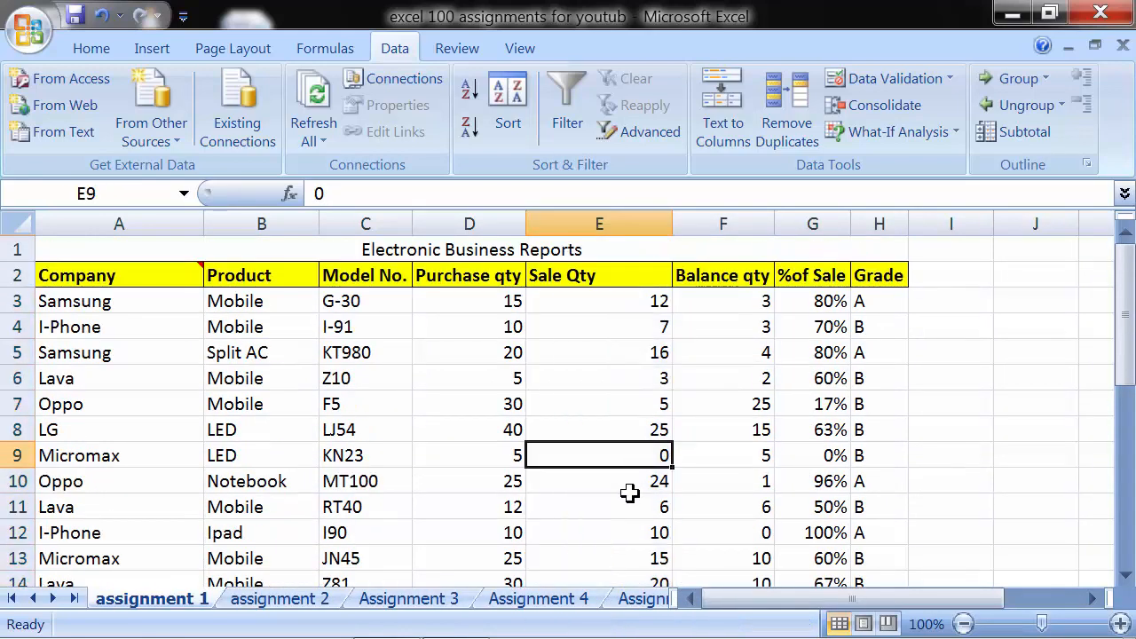
{"action": "scroll", "coordinate": [629, 494], "scroll_direction": "down", "scroll_amount": 5}
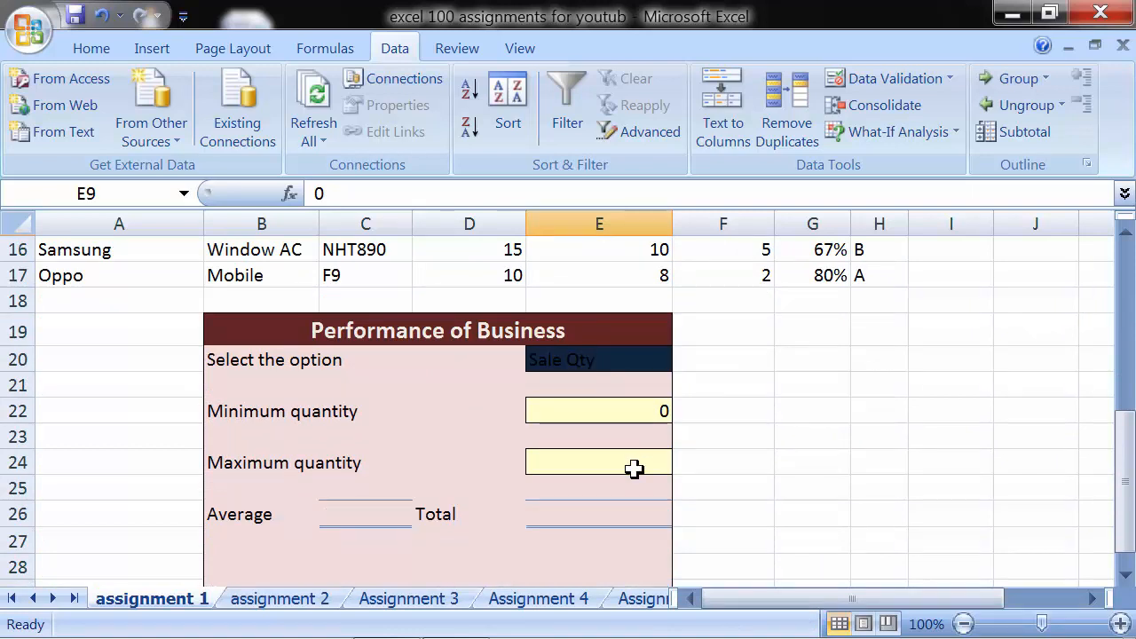
{"action": "left_click", "coordinate": [634, 469]}
{"action": "type", "text": "=max"}
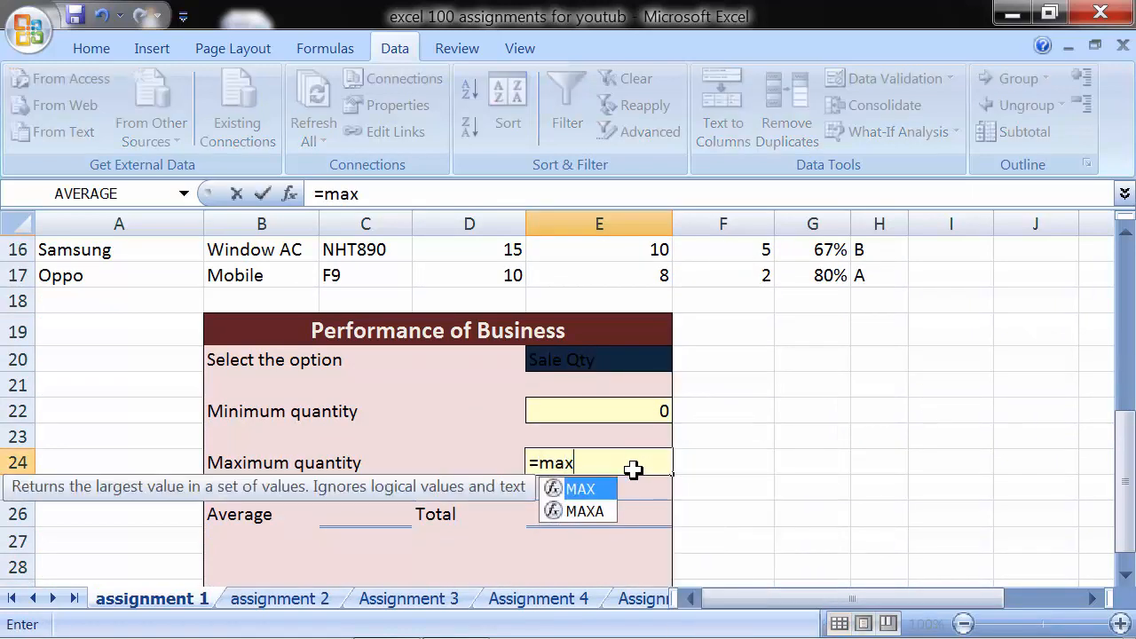
{"action": "key", "text": "BackSpace"}
{"action": "key", "text": "BackSpace"}
{"action": "key", "text": "BackSpace"}
{"action": "key", "text": "BackSpace"}
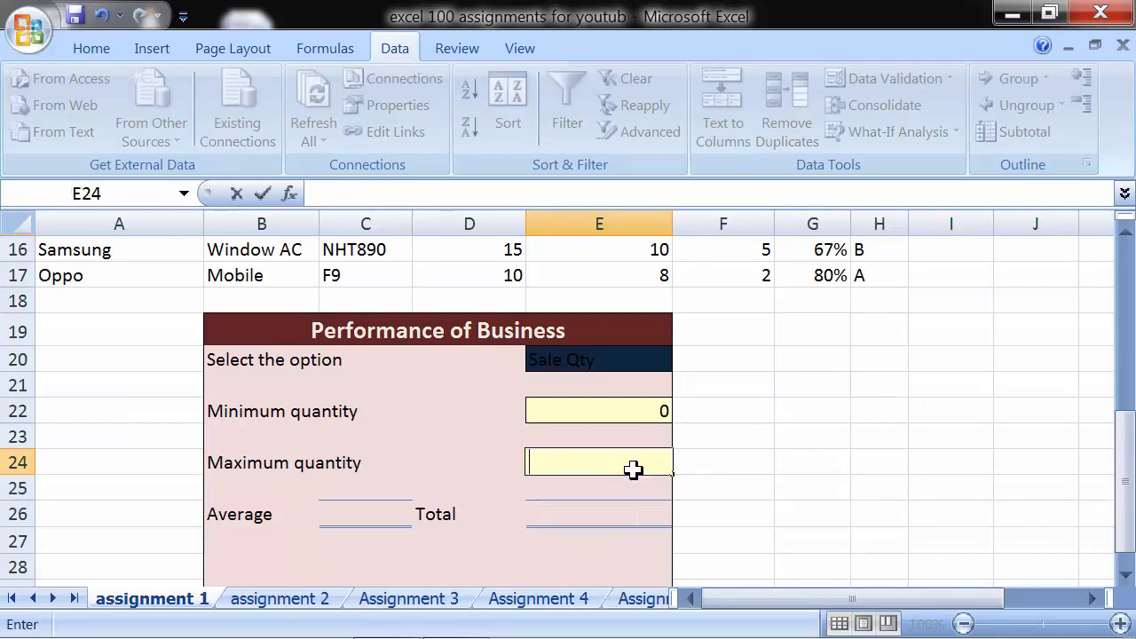
Highlight the INDEX parts of E22's formula and make the first INDEX's table range absolute as $A$2:$H$17.
{"action": "left_click", "coordinate": [621, 415]}
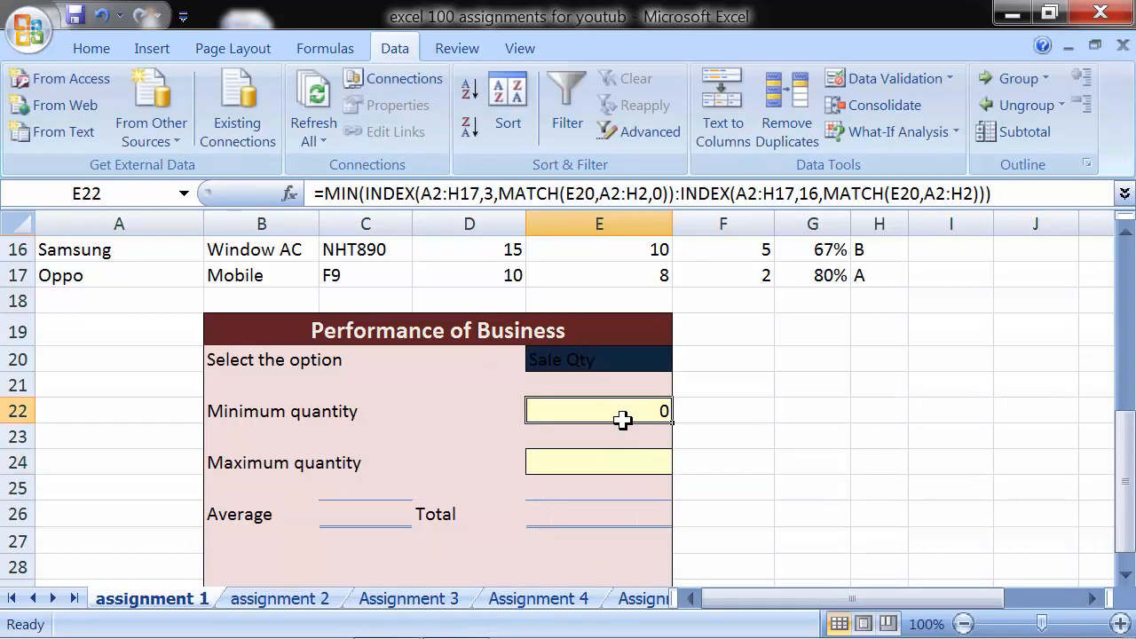
{"action": "left_click_drag", "start_coordinate": [367, 194], "coordinate": [983, 194]}
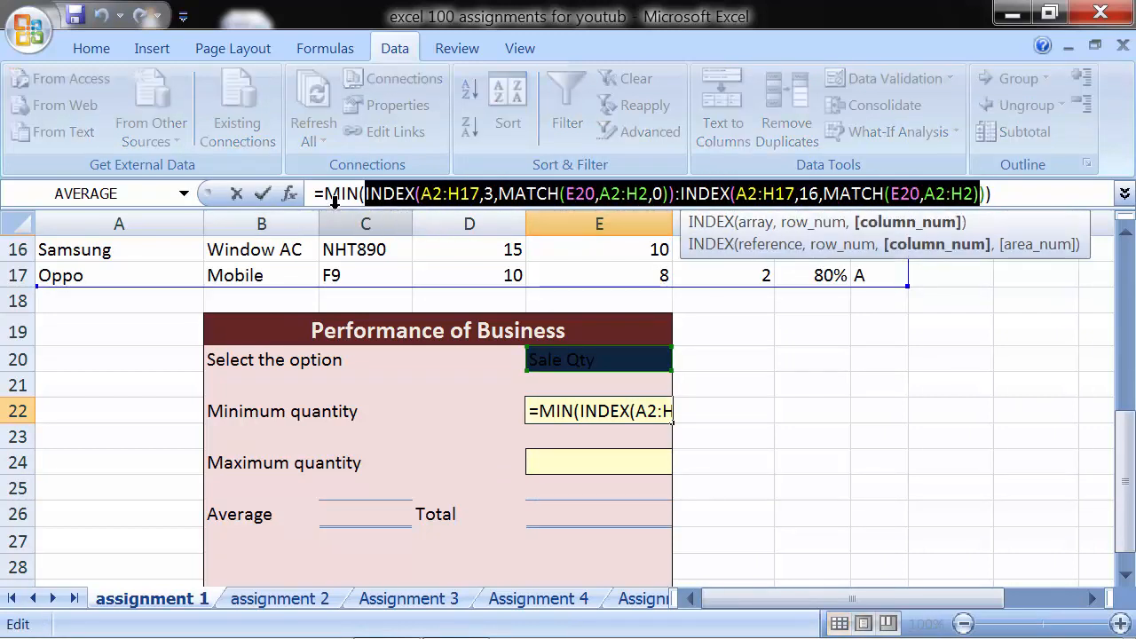
{"action": "left_click", "coordinate": [422, 195]}
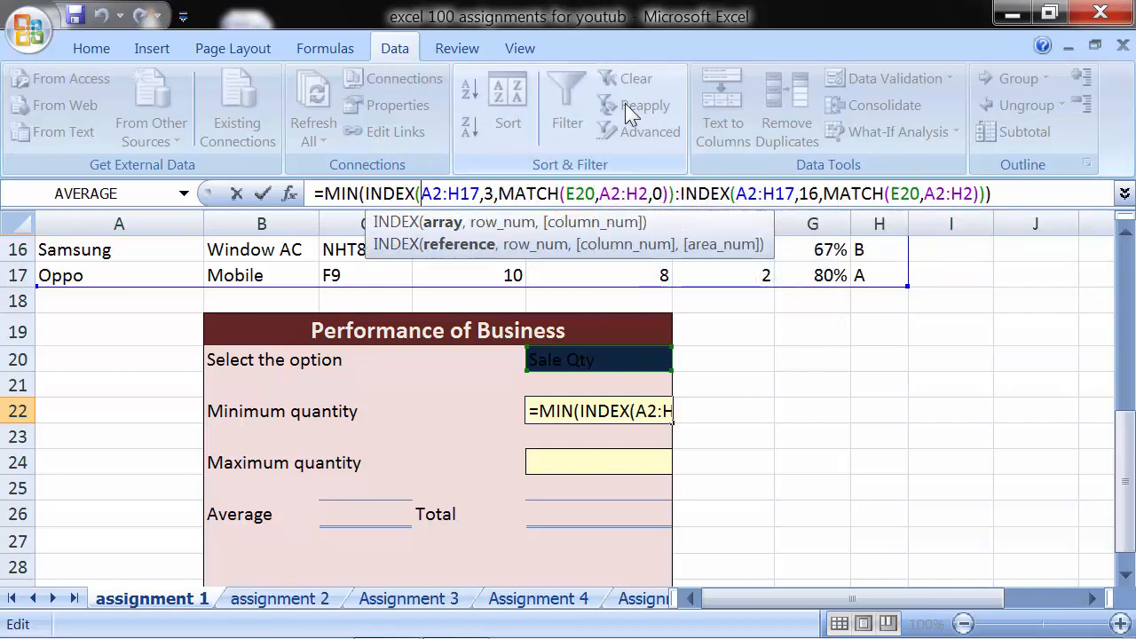
{"action": "type", "text": "$"}
{"action": "key", "text": "Right"}
{"action": "type", "text": "$"}
{"action": "key", "text": "Right"}
{"action": "key", "text": "Right"}
{"action": "type", "text": "$"}
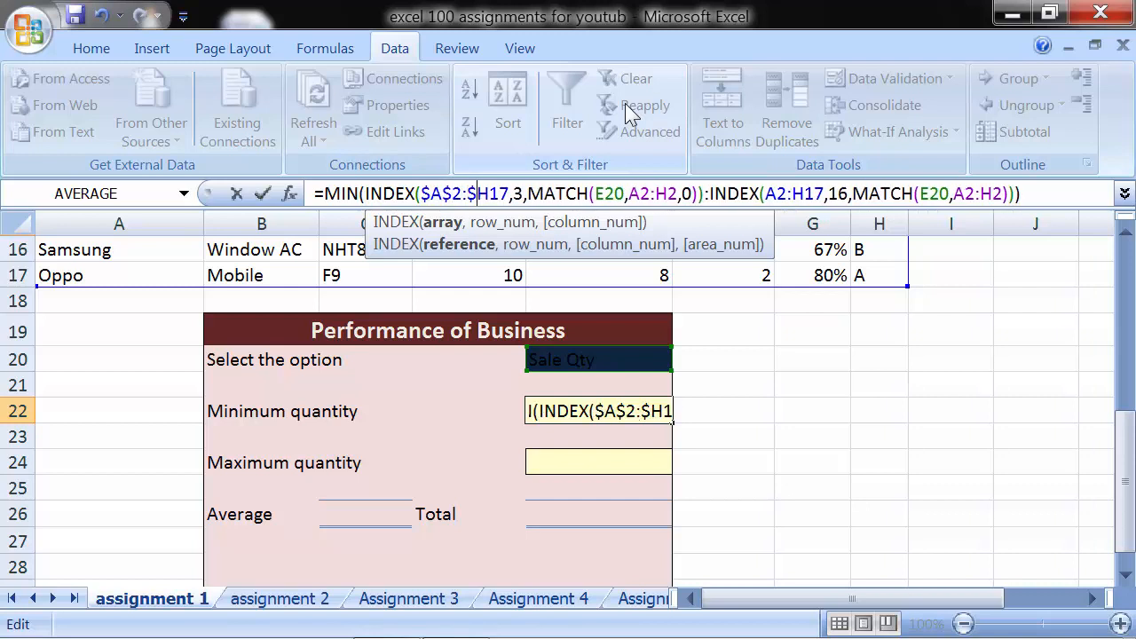
{"action": "key", "text": "Right"}
{"action": "type", "text": "$"}
Make the first MATCH function's lookup value absolute as $E$20.
{"action": "key", "text": "Right"}
{"action": "key", "text": "Right"}
{"action": "key", "text": "Right"}
{"action": "key", "text": "Right"}
{"action": "key", "text": "Right"}
{"action": "key", "text": "Right"}
{"action": "key", "text": "Right"}
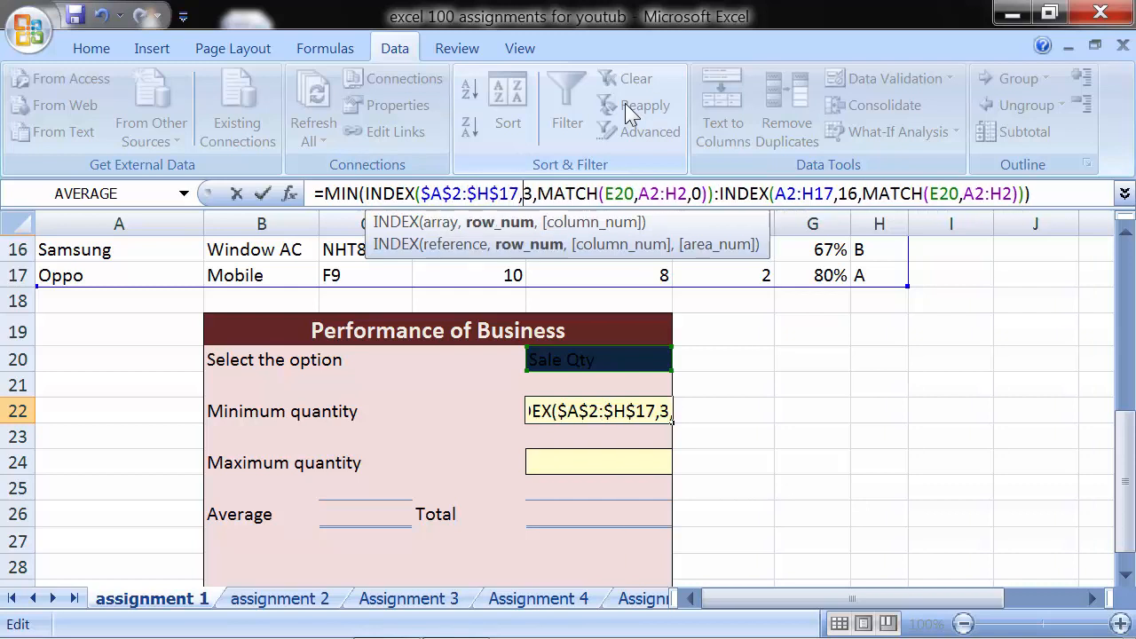
{"action": "key", "text": "Right"}
{"action": "key", "text": "Right"}
{"action": "key", "text": "Right"}
{"action": "key", "text": "Right"}
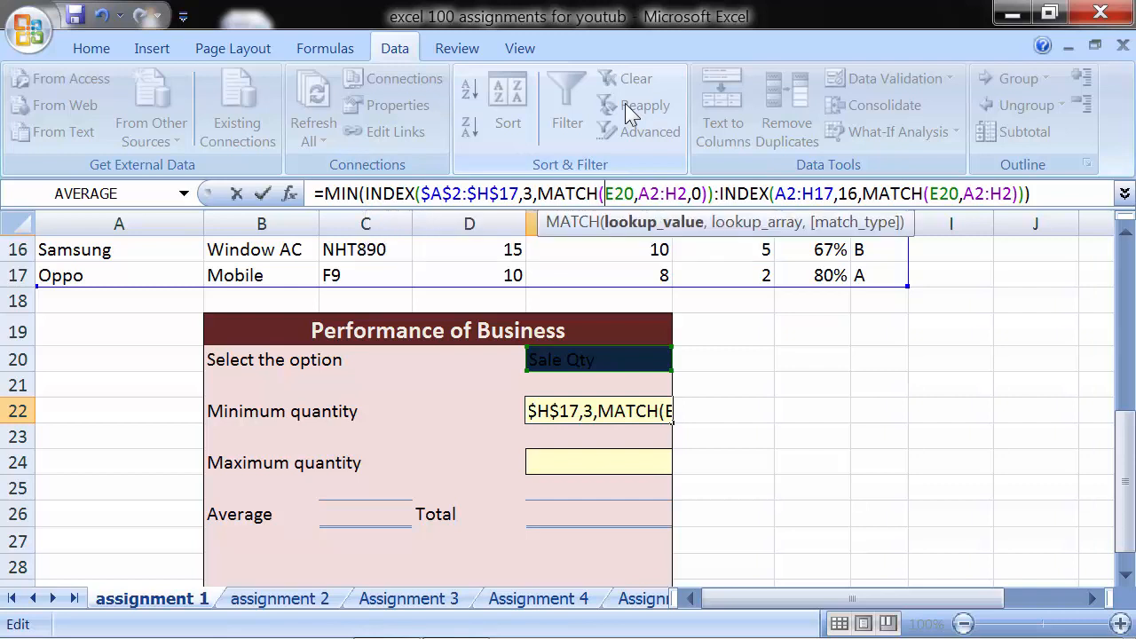
{"action": "type", "text": "$"}
{"action": "key", "text": "Right"}
{"action": "type", "text": "$"}
Make the first MATCH function's lookup array absolute as $A$2:$H$2.
{"action": "key", "text": "Right"}
{"action": "key", "text": "Right"}
{"action": "key", "text": "Right"}
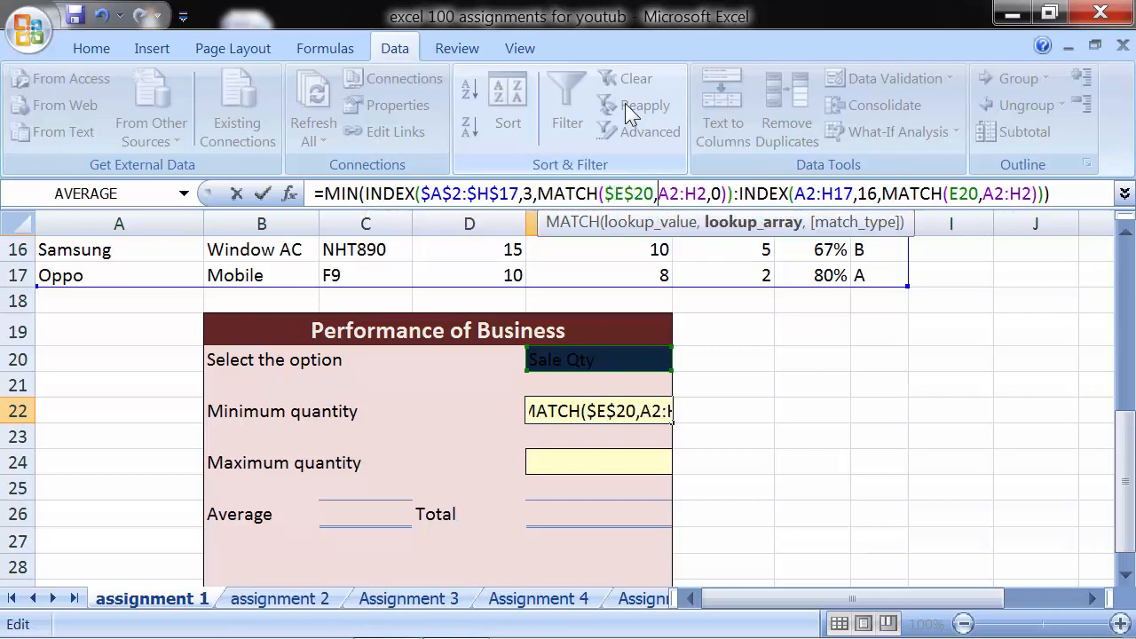
{"action": "type", "text": "$"}
{"action": "key", "text": "Right"}
{"action": "type", "text": "$"}
{"action": "key", "text": "Right"}
{"action": "key", "text": "Right"}
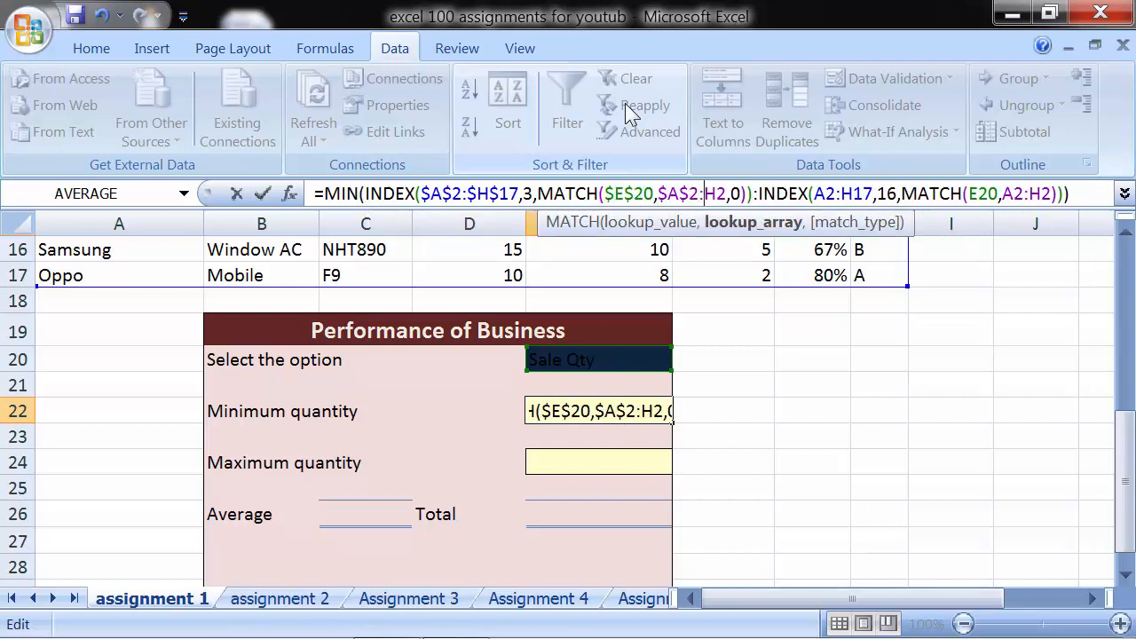
{"action": "type", "text": "$"}
{"action": "key", "text": "Right"}
{"action": "type", "text": "$"}
Make the second INDEX function's table range absolute as $A$2:$H$17.
{"action": "key", "text": "Right"}
{"action": "key", "text": "Right"}
{"action": "key", "text": "Right"}
{"action": "key", "text": "Right"}
{"action": "key", "text": "Right"}
{"action": "key", "text": "Right"}
{"action": "key", "text": "Right"}
{"action": "key", "text": "Right"}
{"action": "key", "text": "Right"}
{"action": "key", "text": "Right"}
{"action": "key", "text": "Right"}
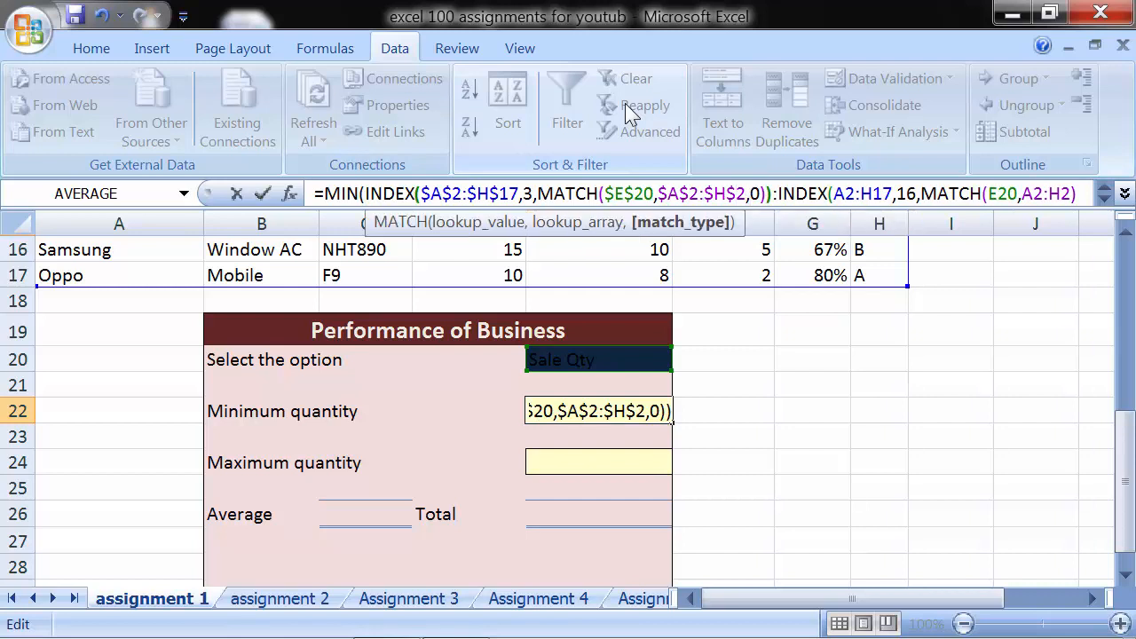
{"action": "key", "text": "Right"}
{"action": "type", "text": "$"}
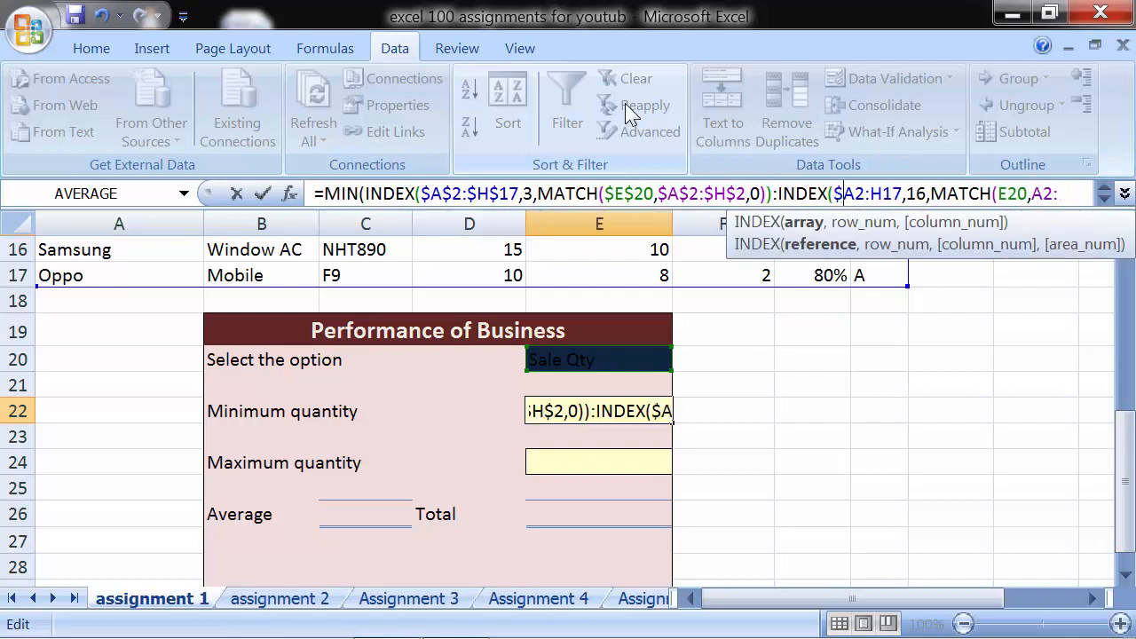
{"action": "key", "text": "Right"}
{"action": "type", "text": "$"}
{"action": "key", "text": "Right"}
{"action": "key", "text": "Right"}
{"action": "type", "text": "$"}
{"action": "key", "text": "Right"}
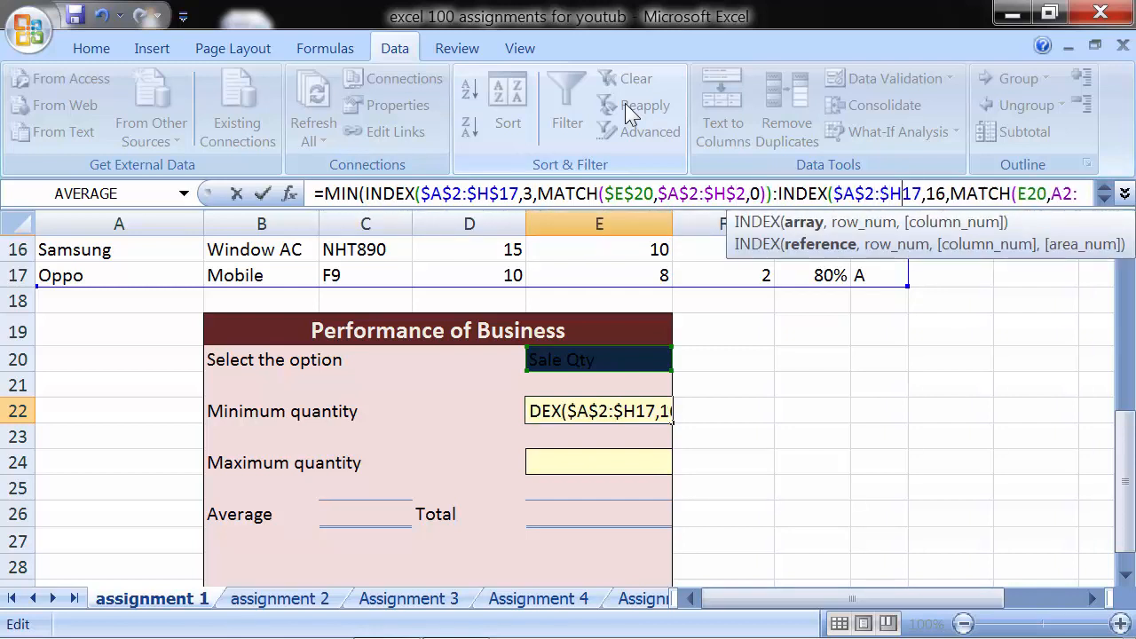
{"action": "type", "text": "$"}
Make the second MATCH function's lookup value in E22's formula absolute as $E$20.
{"action": "key", "text": "Right"}
{"action": "key", "text": "Right"}
{"action": "key", "text": "Right"}
{"action": "key", "text": "Right"}
{"action": "key", "text": "Right"}
{"action": "key", "text": "Right"}
{"action": "key", "text": "Right"}
{"action": "key", "text": "Right"}
{"action": "key", "text": "Right"}
{"action": "key", "text": "Right"}
{"action": "key", "text": "Right"}
{"action": "key", "text": "Right"}
{"action": "key", "text": "Right"}
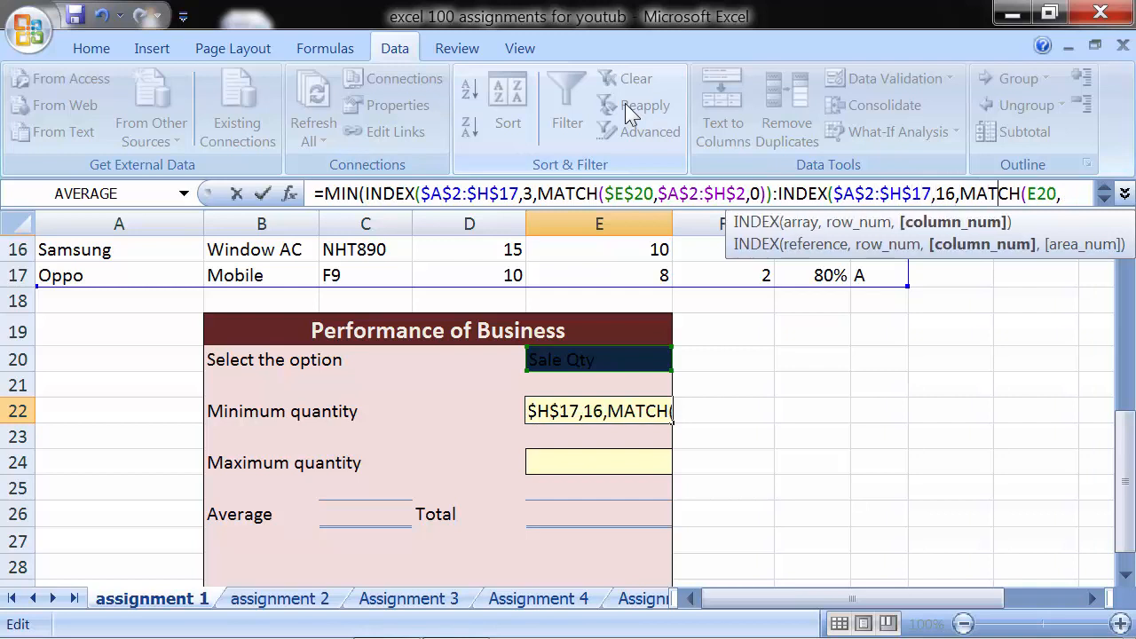
{"action": "type", "text": "$"}
{"action": "key", "text": "Right"}
{"action": "type", "text": "$"}
{"action": "key", "text": "Right"}
{"action": "key", "text": "Right"}
{"action": "key", "text": "Right"}
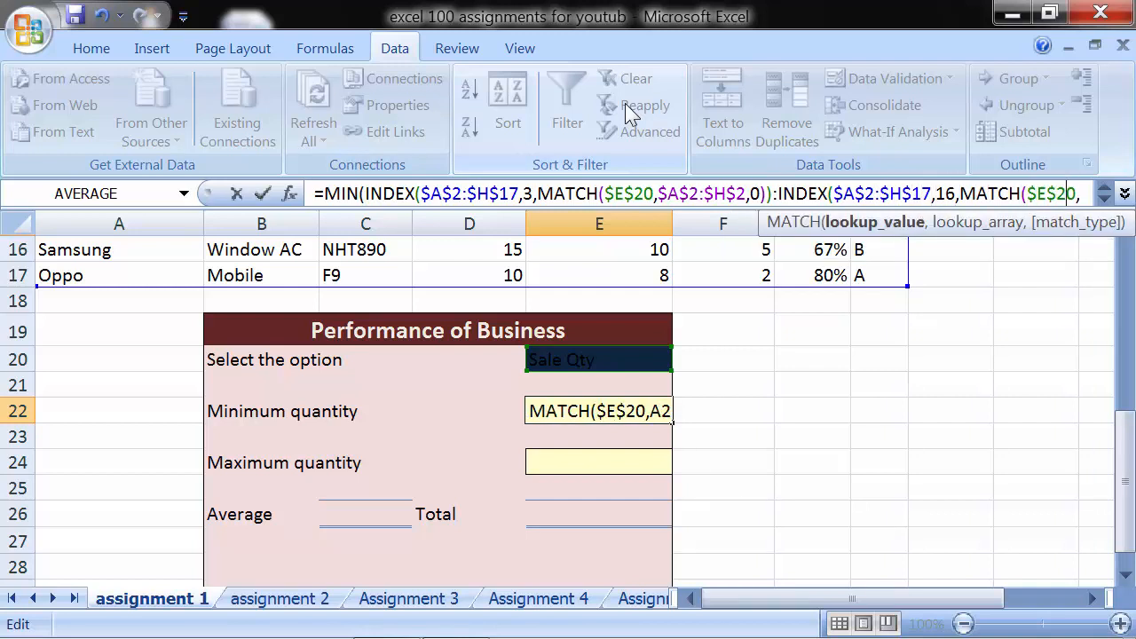
Make the second MATCH function's lookup array absolute as $A$2:$H$2 and commit E22's formula.
{"action": "type", "text": "$"}
{"action": "key", "text": "Right"}
{"action": "type", "text": "$"}
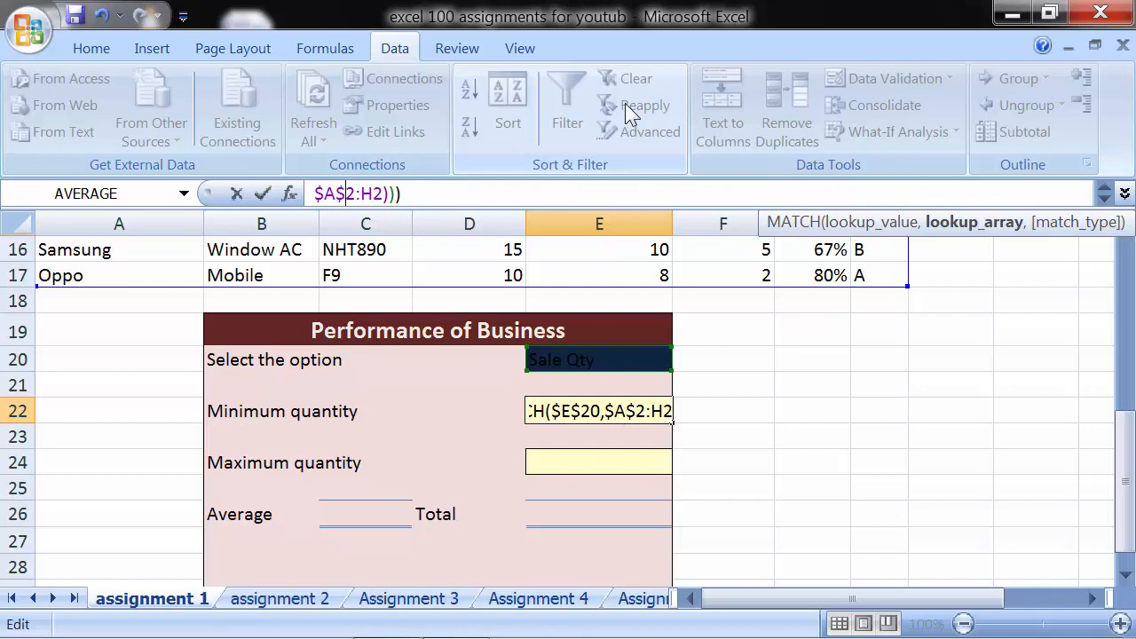
{"action": "type", "text": "$"}
{"action": "key", "text": "Right"}
{"action": "type", "text": "$"}
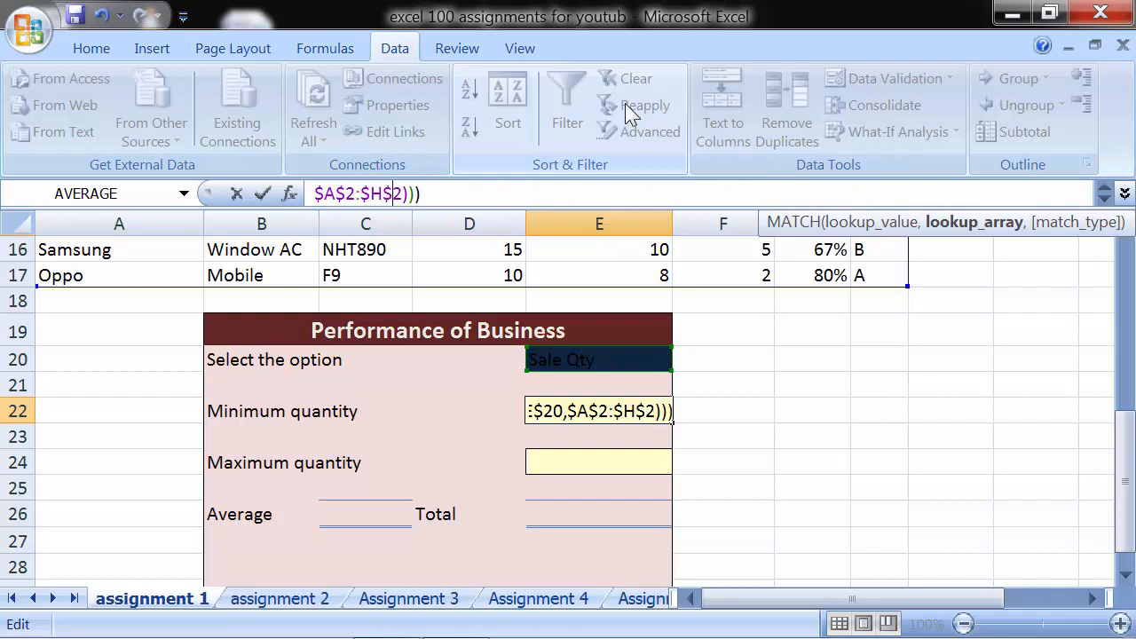
{"action": "key", "text": "Return"}
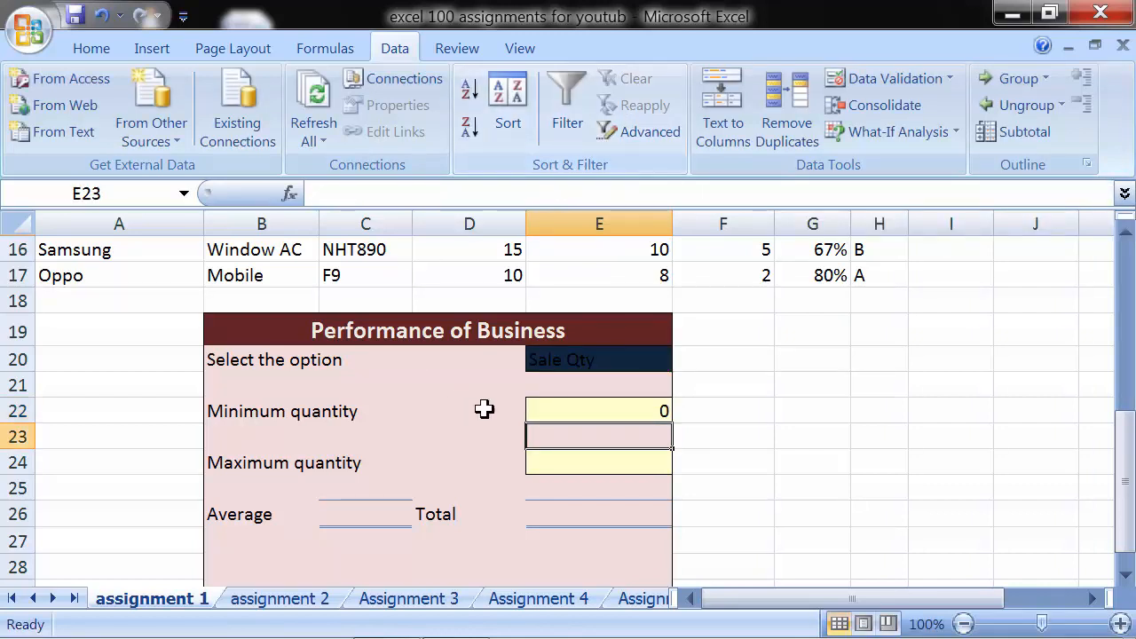
Copy the minimum quantity cell E22 and paste only its formula into the maximum quantity cell E24.
{"action": "left_click", "coordinate": [542, 411]}
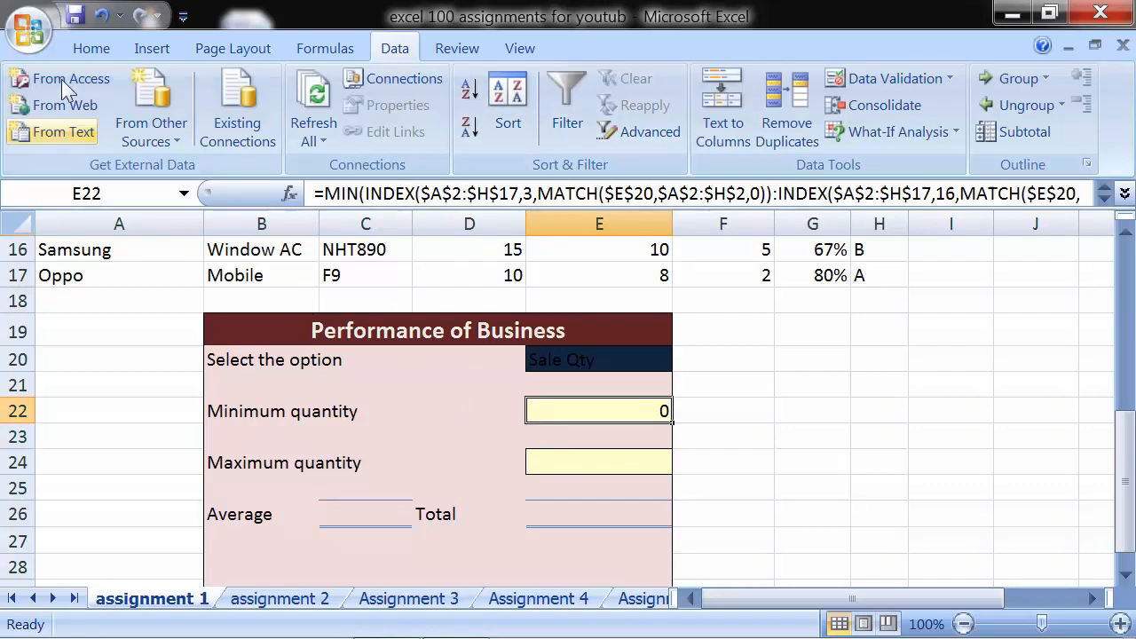
{"action": "left_click", "coordinate": [89, 48]}
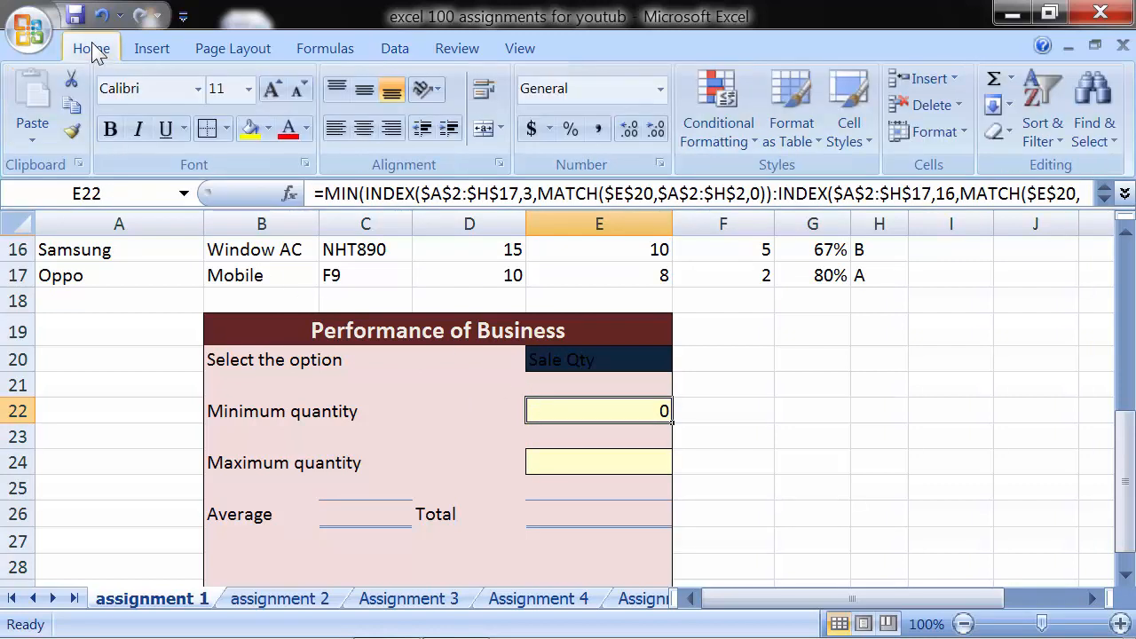
{"action": "left_click", "coordinate": [73, 108]}
{"action": "left_click", "coordinate": [535, 460]}
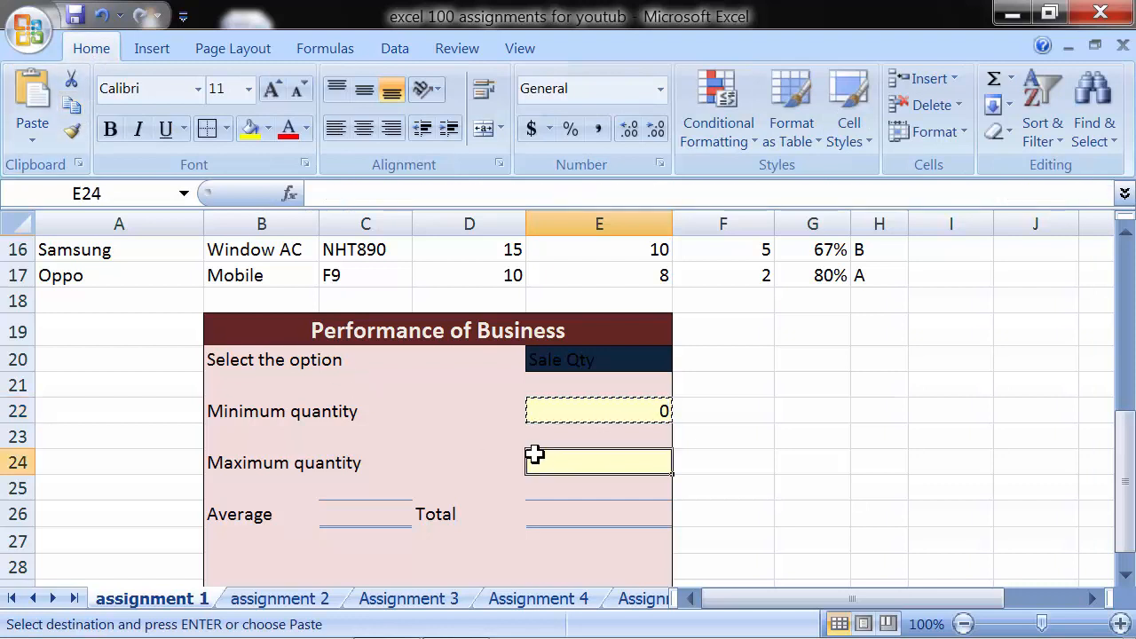
{"action": "left_click", "coordinate": [34, 133]}
{"action": "left_click", "coordinate": [74, 197]}
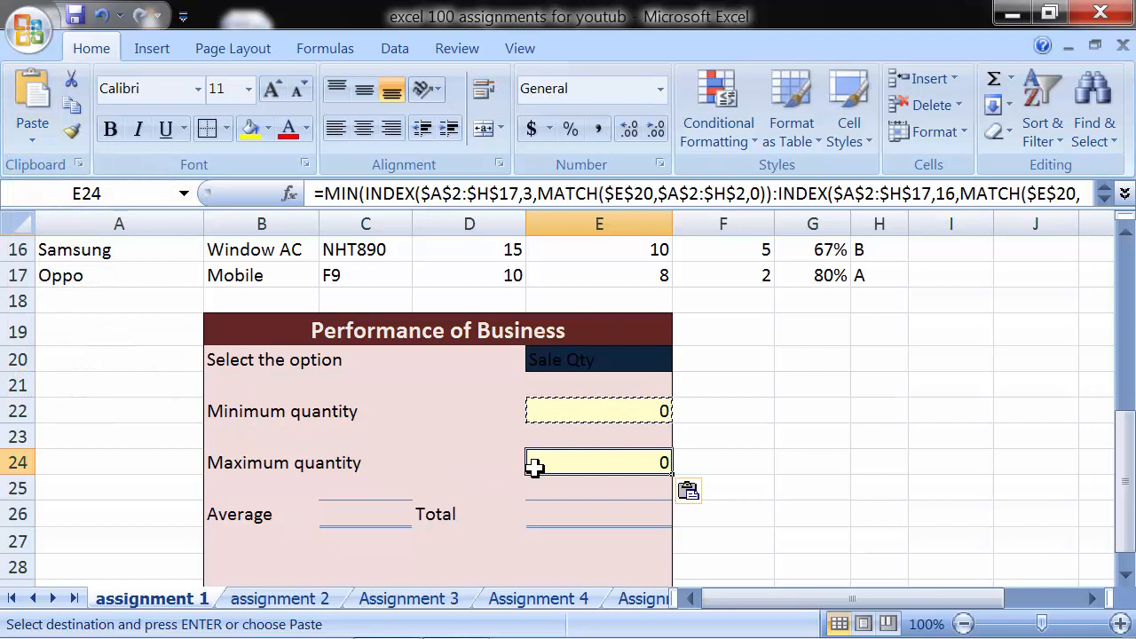
Replace the MIN function with MAX in E24's formula.
{"action": "left_click", "coordinate": [421, 194]}
{"action": "left_click_drag", "start_coordinate": [420, 194], "coordinate": [502, 204]}
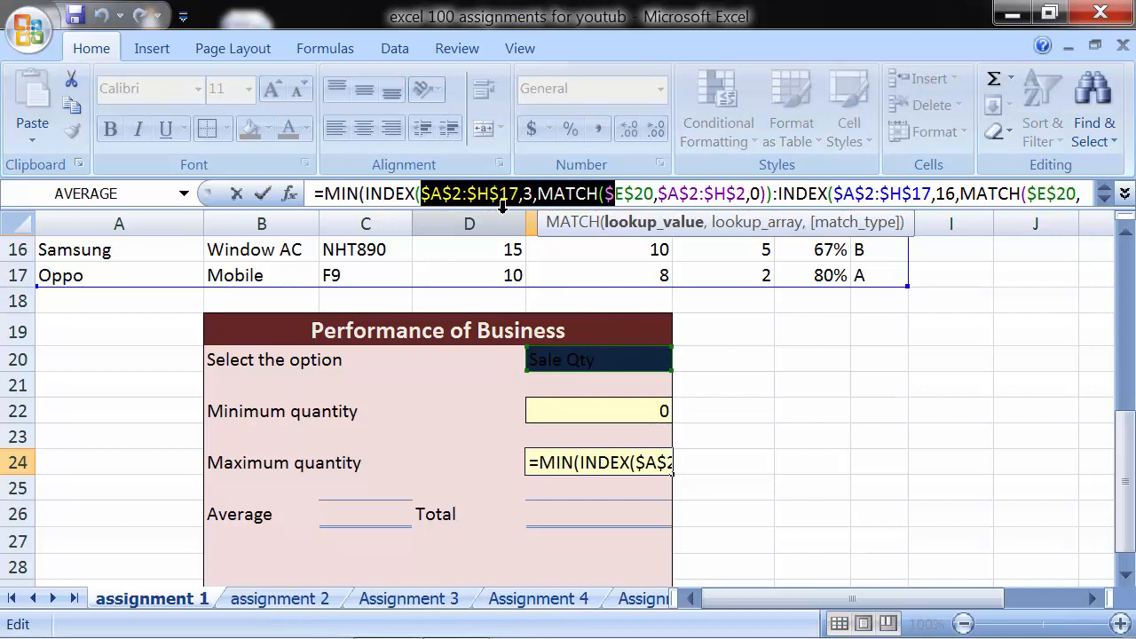
{"action": "left_click", "coordinate": [358, 193]}
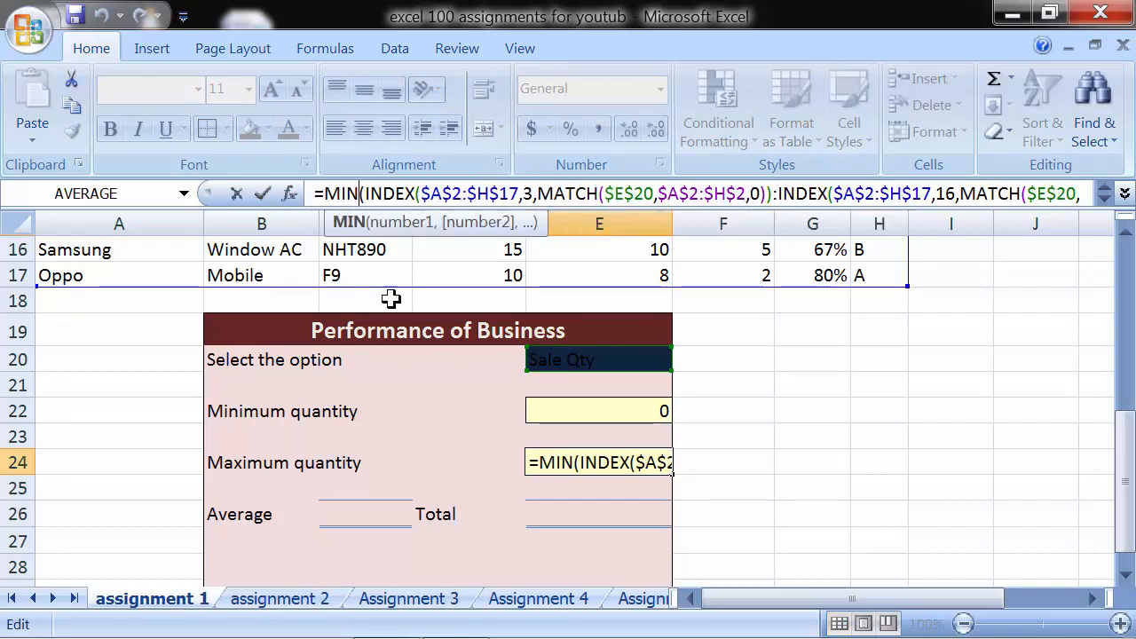
{"action": "key", "text": "BackSpace"}
{"action": "key", "text": "BackSpace"}
{"action": "type", "text": "ax"}
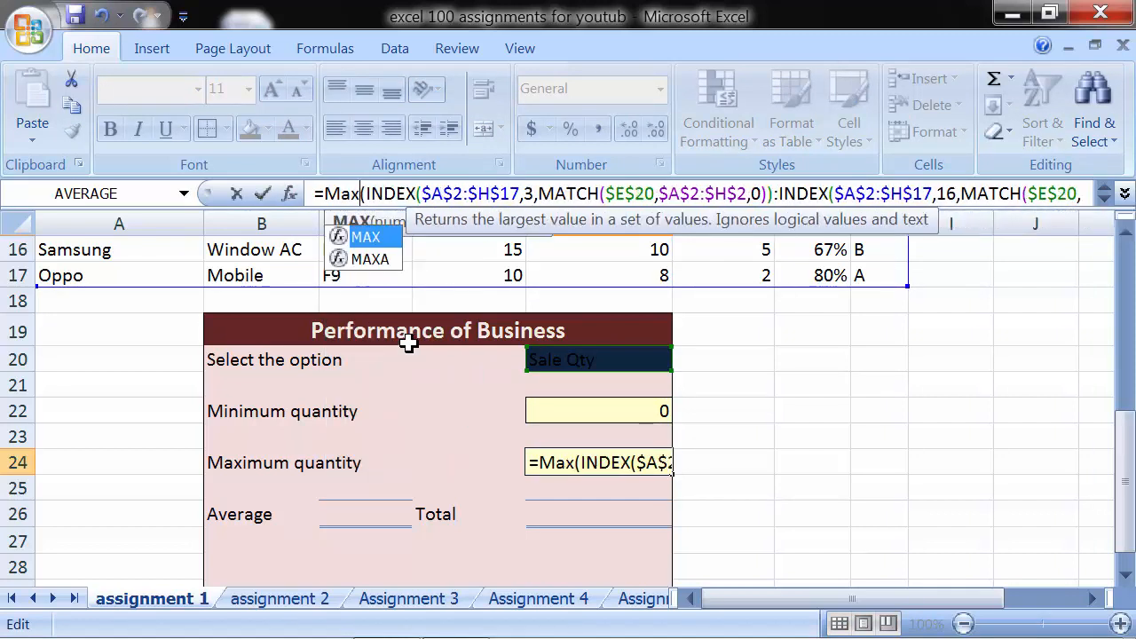
{"action": "key", "text": "Return"}
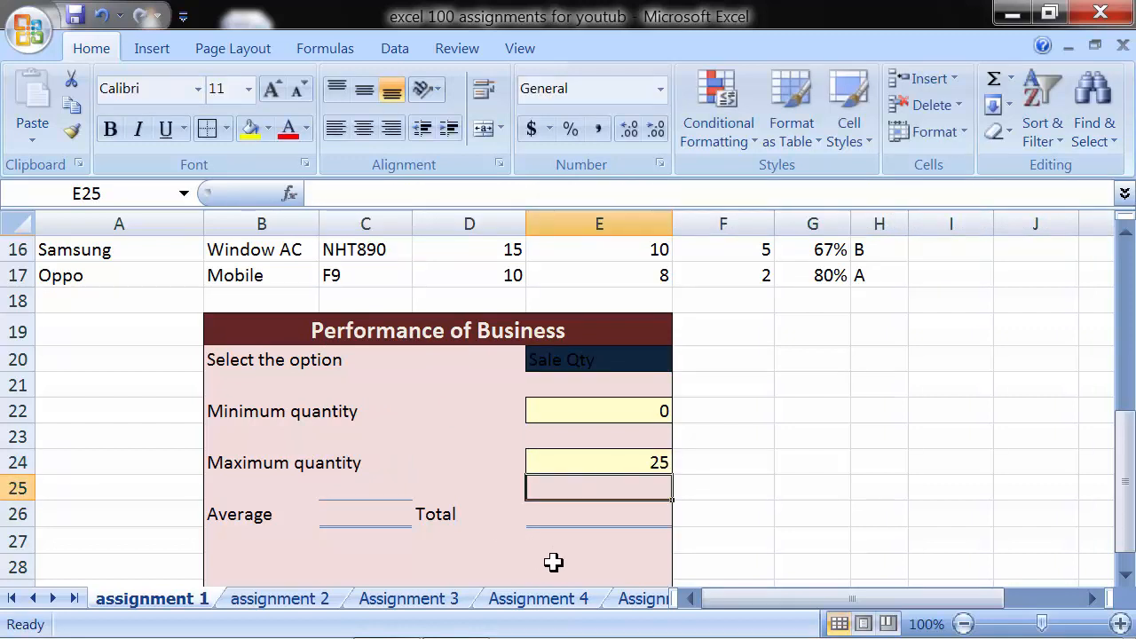
Check the minimum and maximum quantity results against the sale quantities in E3:E17.
{"action": "left_click", "coordinate": [370, 511]}
{"action": "key", "text": "ctrl+b"}
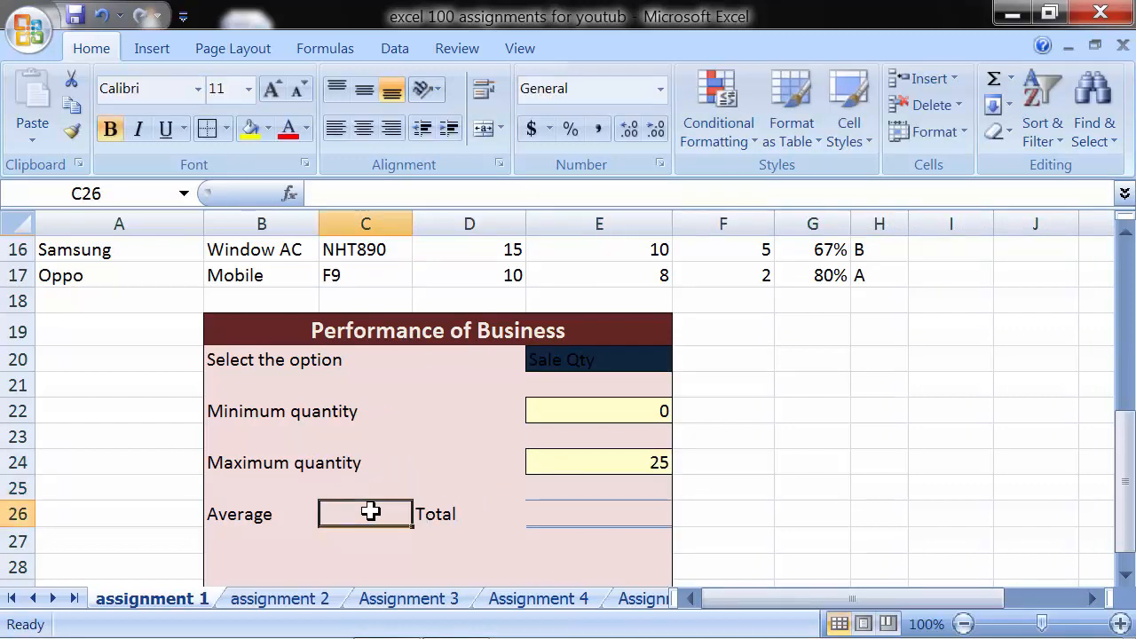
{"action": "left_click", "coordinate": [538, 460]}
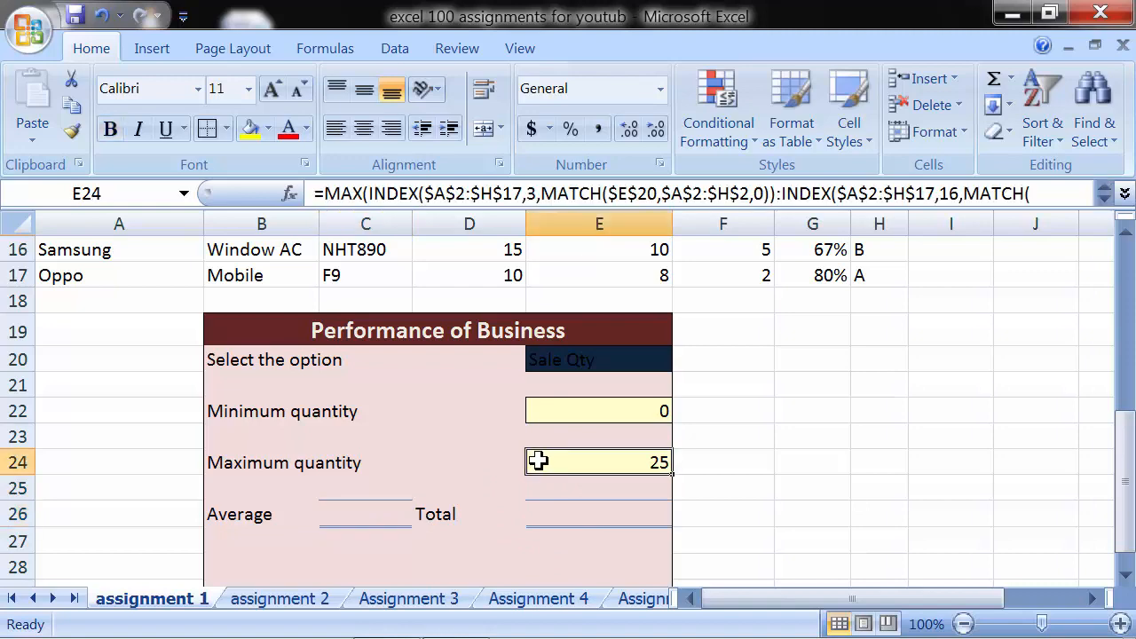
{"action": "scroll", "coordinate": [510, 401], "scroll_direction": "up", "scroll_amount": 5}
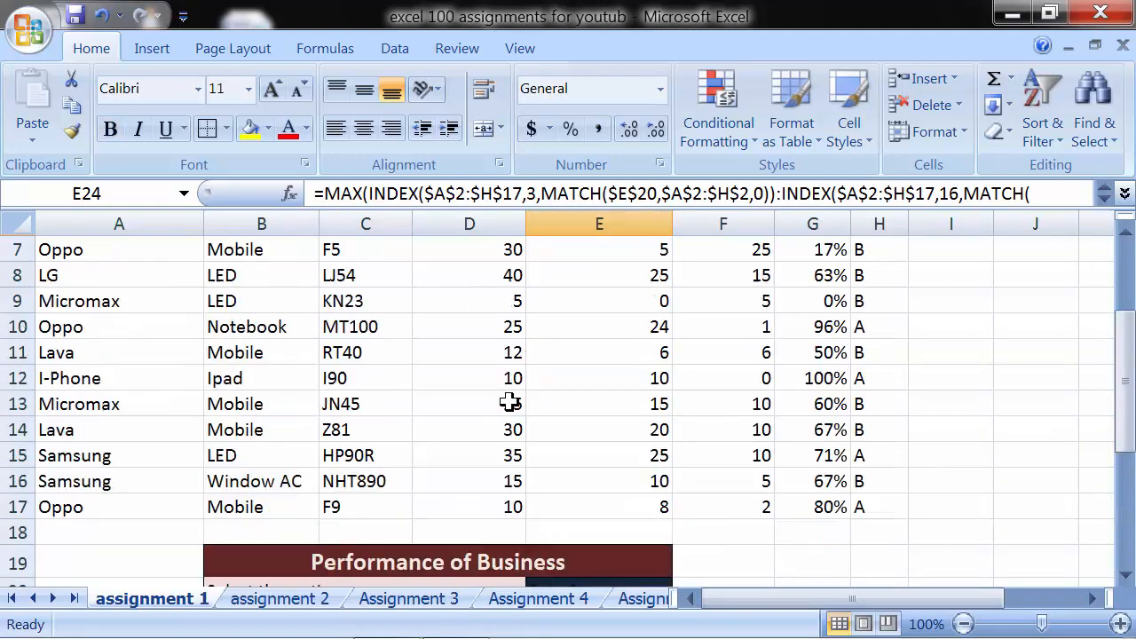
{"action": "left_click_drag", "start_coordinate": [568, 302], "coordinate": [608, 548]}
{"action": "scroll", "coordinate": [608, 548], "scroll_direction": "down", "scroll_amount": 3}
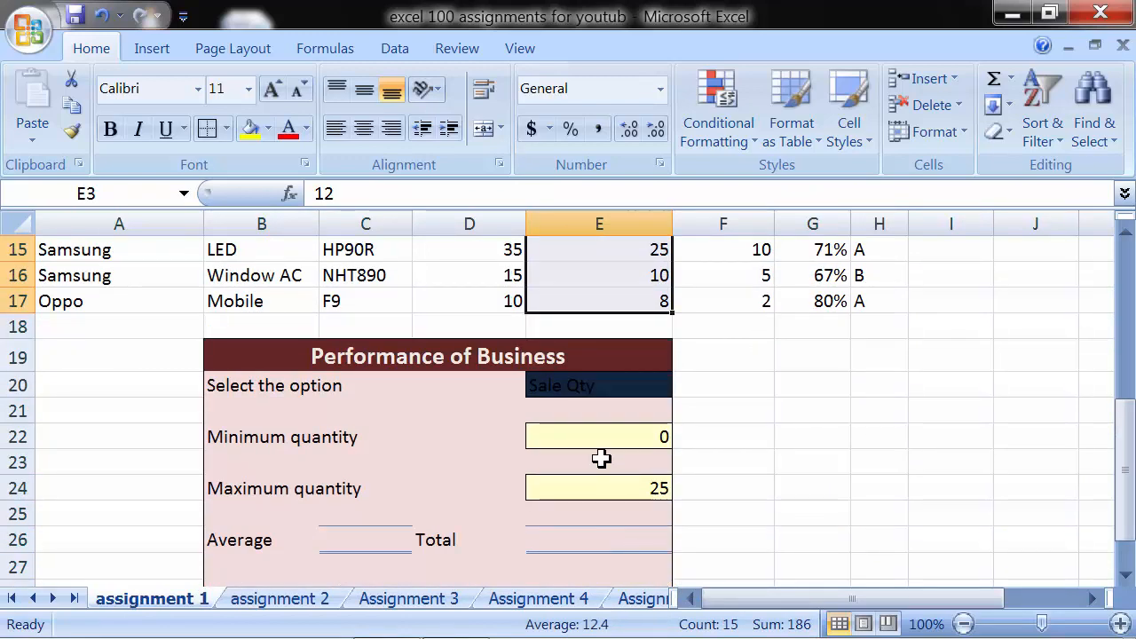
{"action": "left_click", "coordinate": [599, 435]}
{"action": "left_click", "coordinate": [592, 486]}
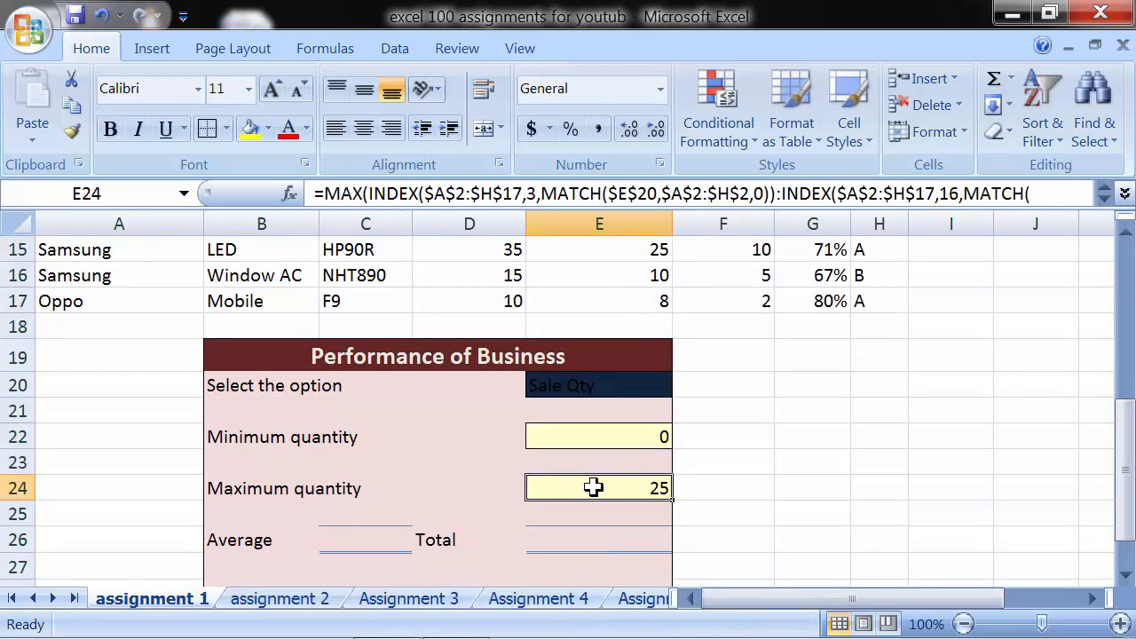
{"action": "left_click", "coordinate": [582, 427]}
Copy the maximum quantity cell E24 and paste only its formula into the Average cell C26.
{"action": "left_click", "coordinate": [583, 484]}
{"action": "left_click", "coordinate": [72, 105]}
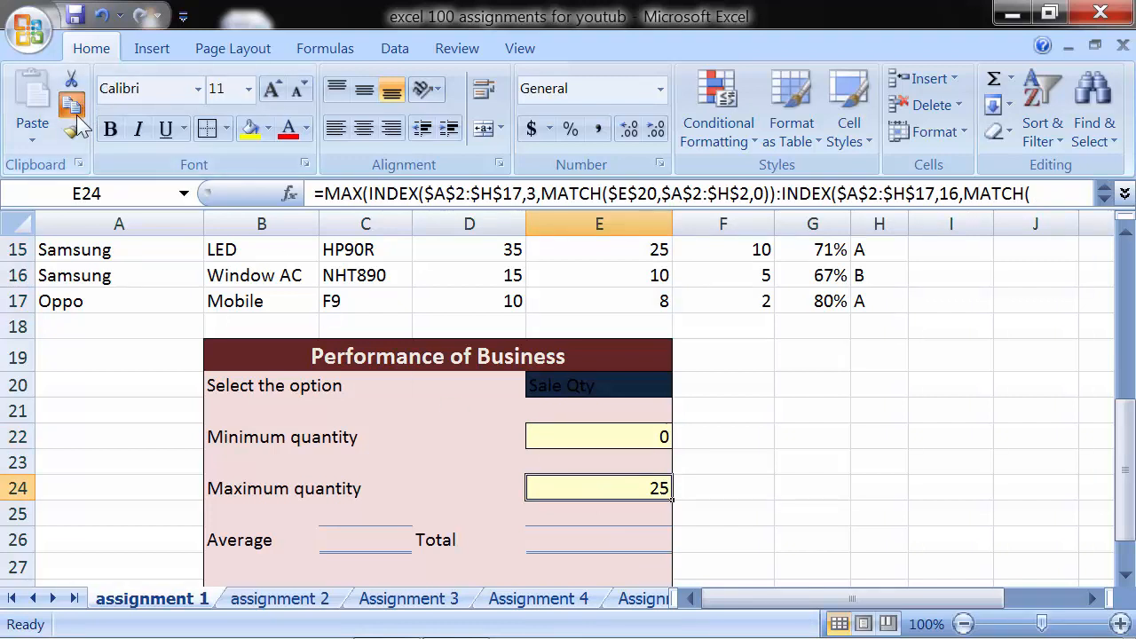
{"action": "left_click", "coordinate": [331, 537]}
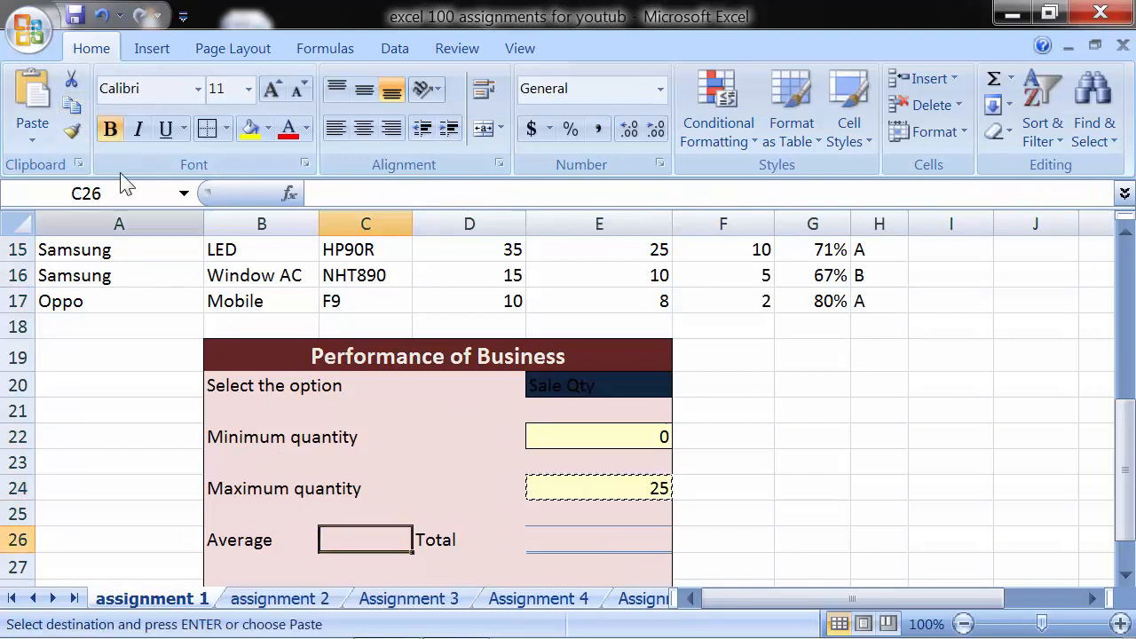
{"action": "left_click", "coordinate": [32, 147]}
{"action": "left_click", "coordinate": [71, 197]}
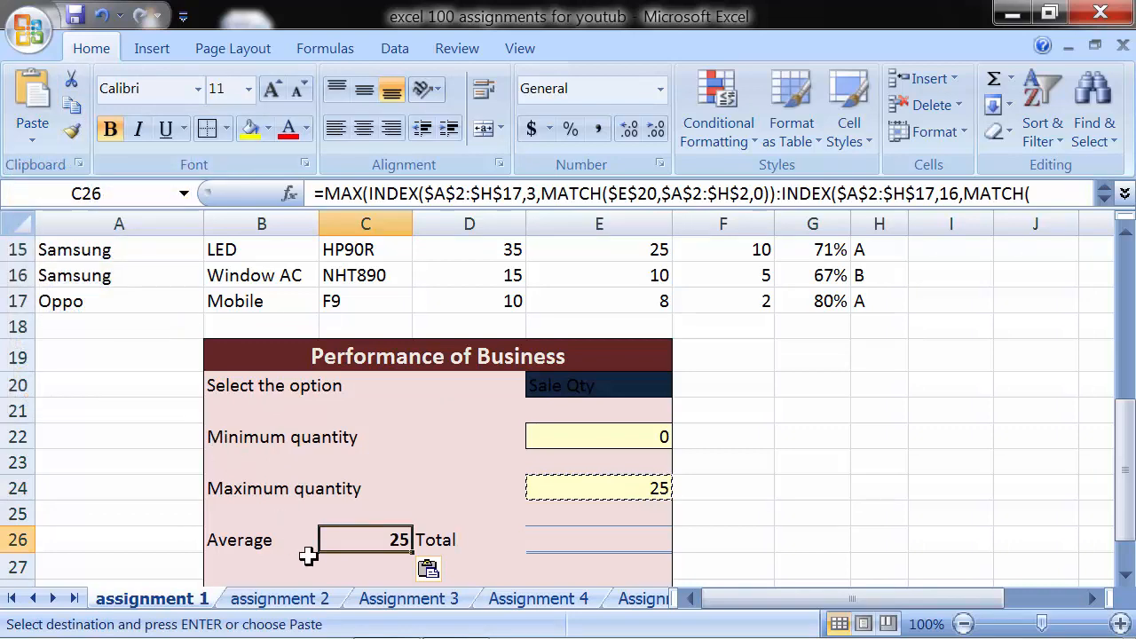
Replace the MAX function with AVERAGE in C26's formula.
{"action": "left_click_drag", "start_coordinate": [326, 197], "coordinate": [358, 193]}
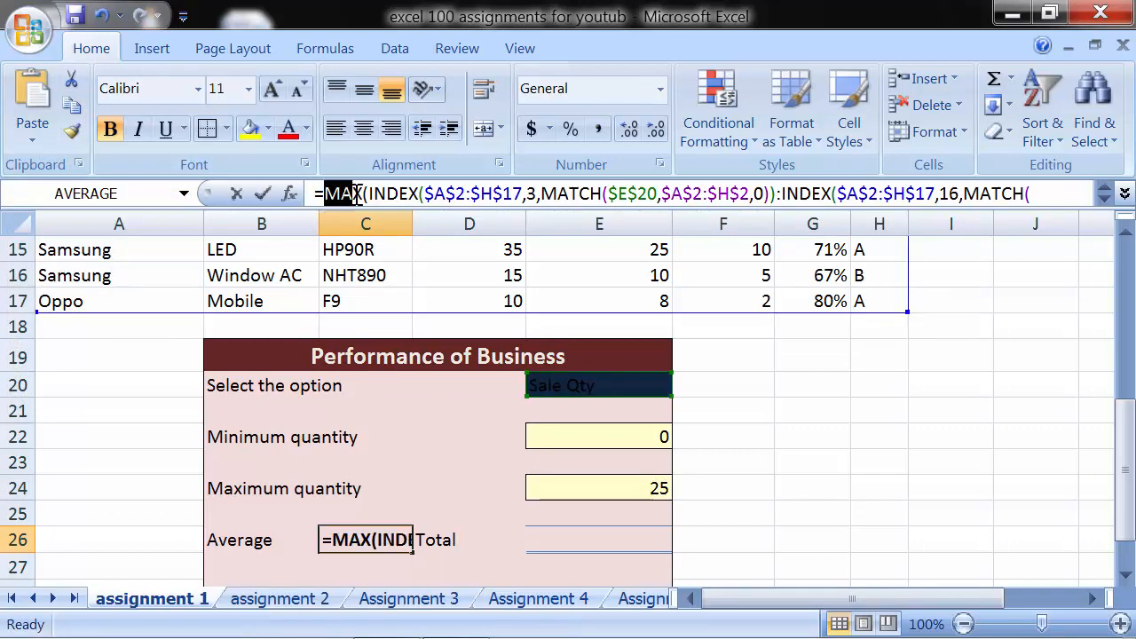
{"action": "type", "text": "average"}
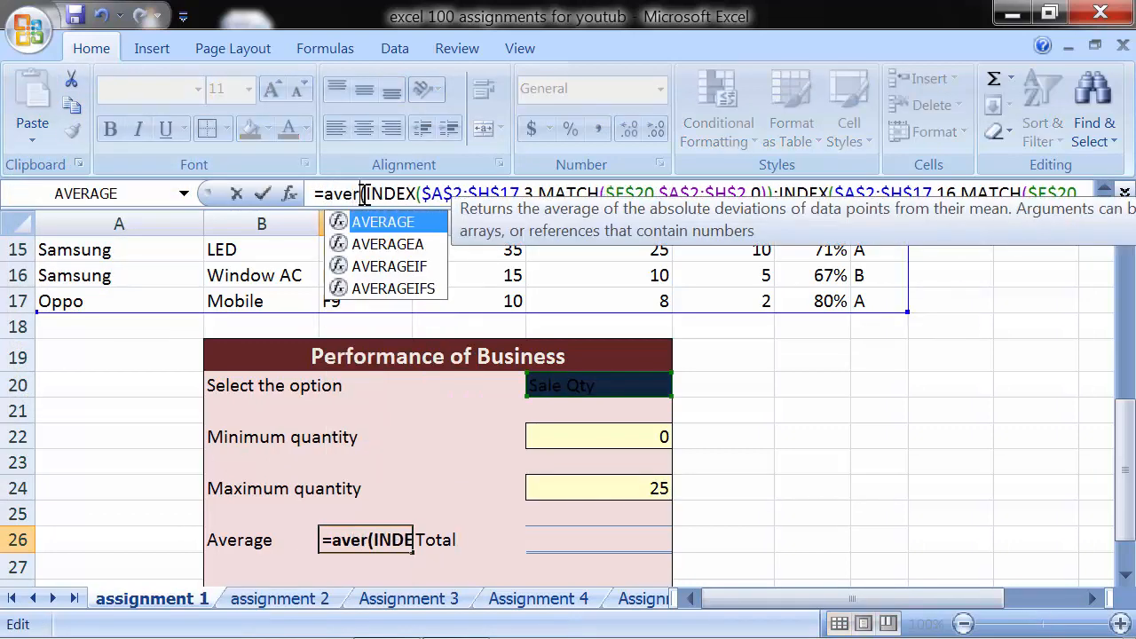
{"action": "key", "text": "Return"}
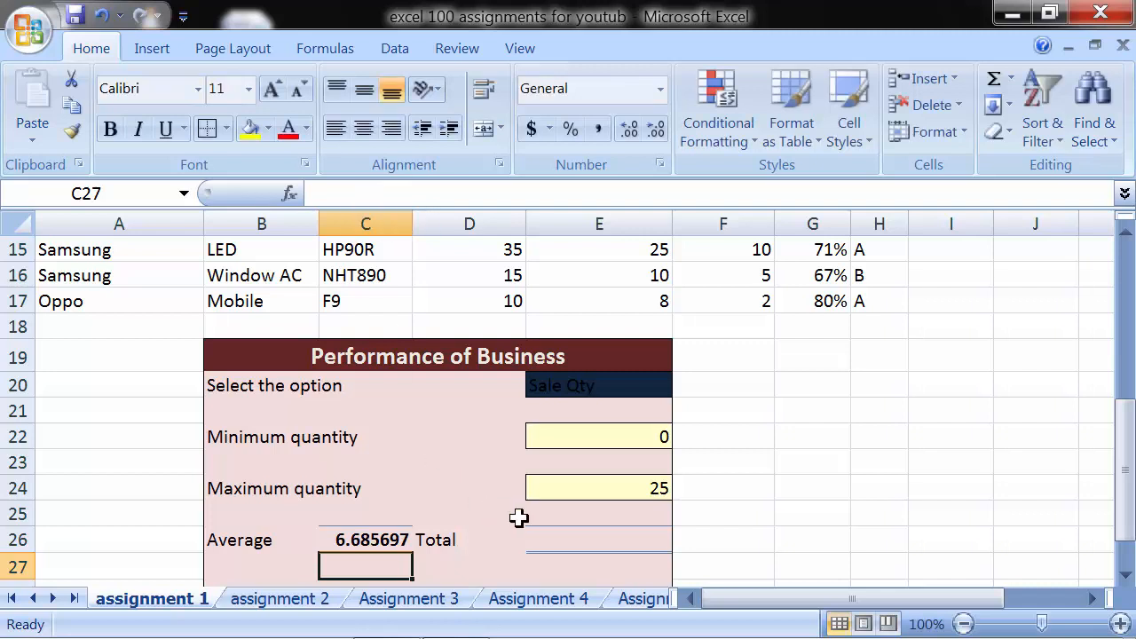
Copy the Average cell C26 and paste only its formula into the Total cell E26.
{"action": "left_click", "coordinate": [574, 542]}
{"action": "left_click", "coordinate": [376, 534]}
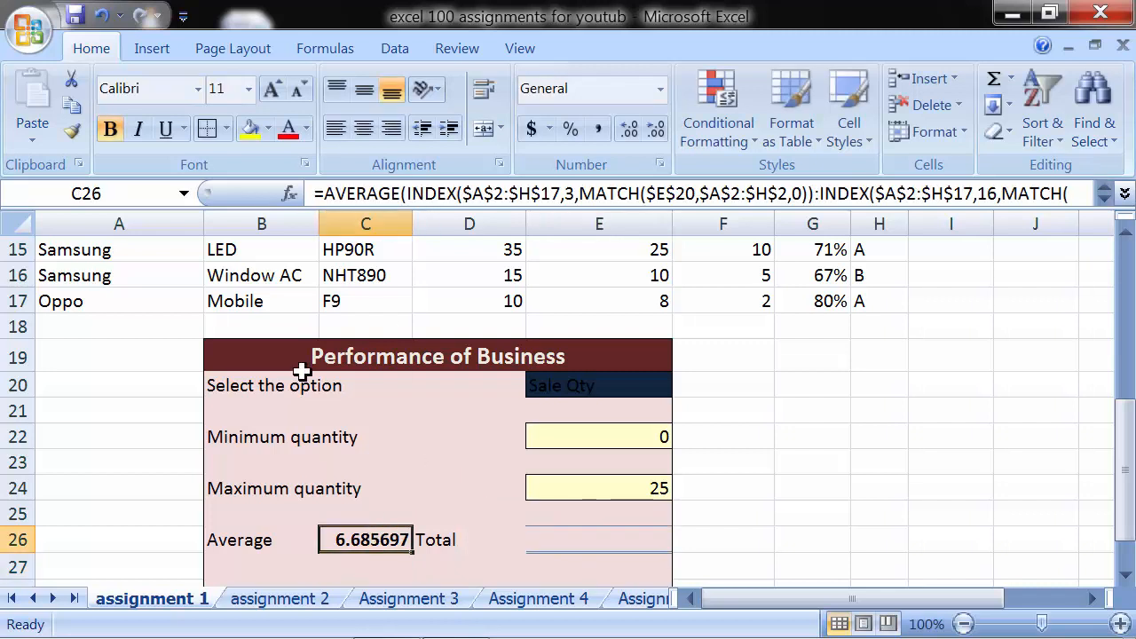
{"action": "left_click", "coordinate": [71, 106]}
{"action": "left_click", "coordinate": [586, 542]}
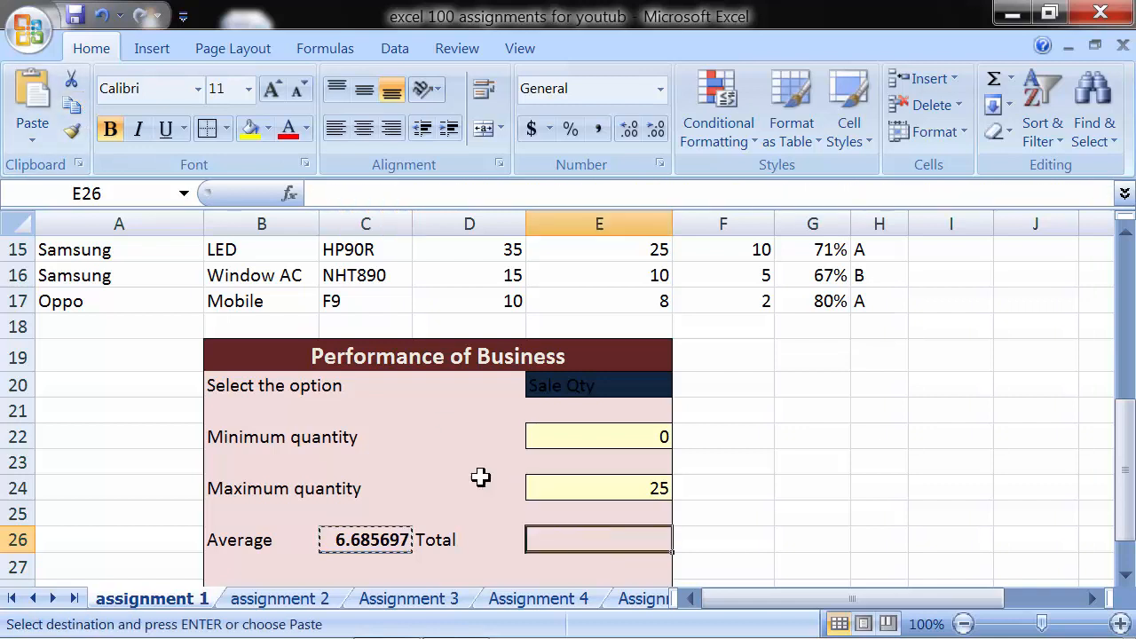
{"action": "left_click", "coordinate": [33, 139]}
{"action": "left_click", "coordinate": [53, 197]}
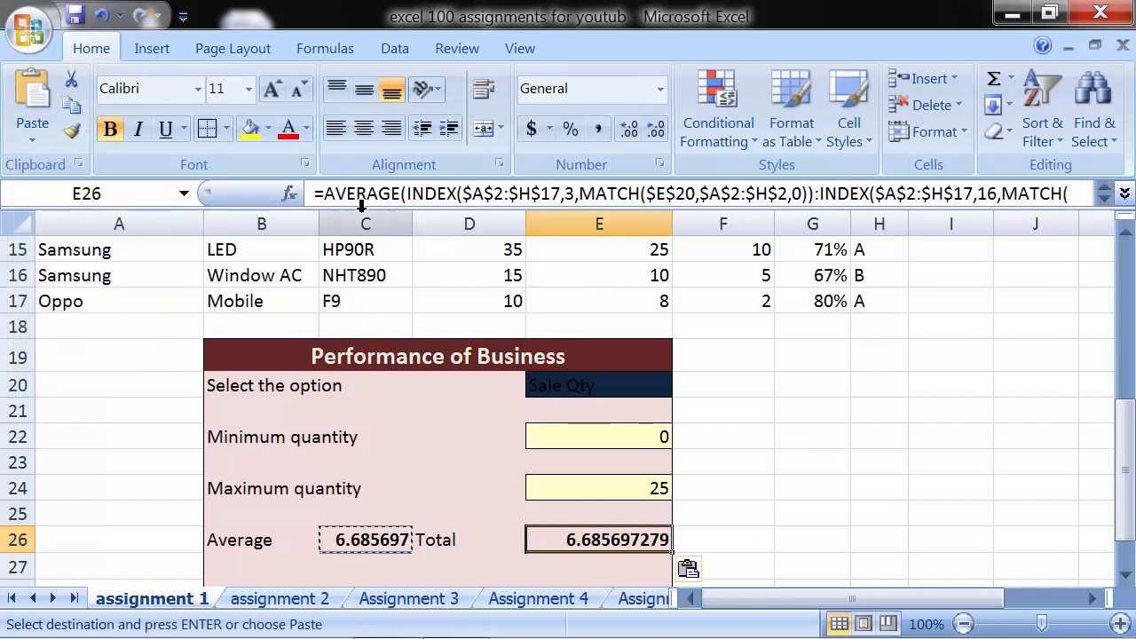
Replace the AVERAGE function with SUM in E26's formula.
{"action": "left_click", "coordinate": [402, 194]}
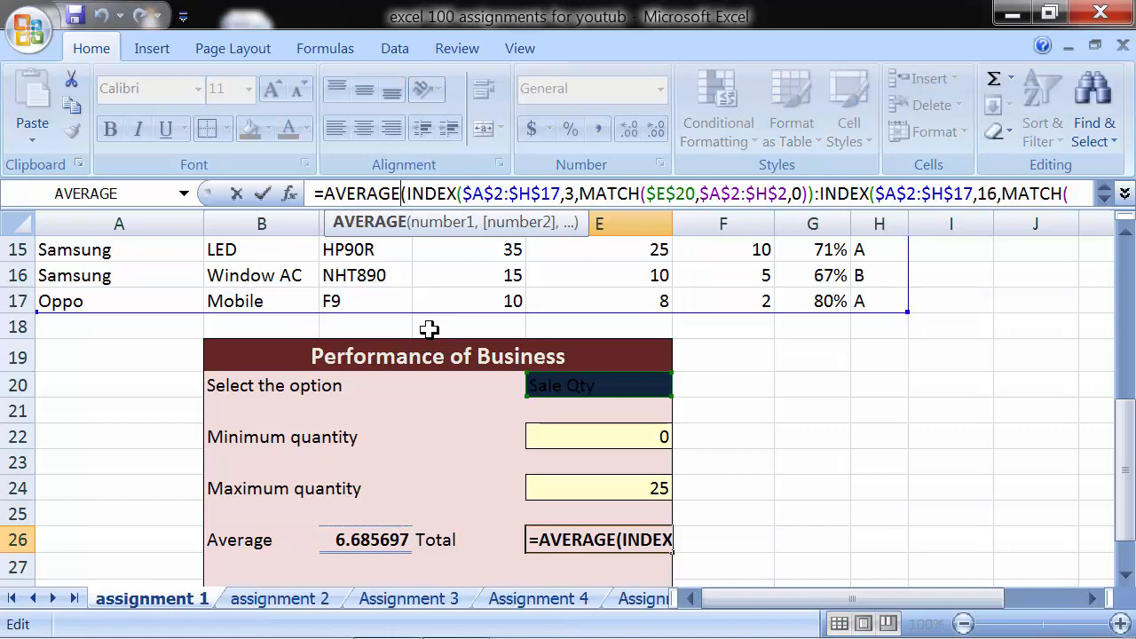
{"action": "key", "text": "BackSpace"}
{"action": "key", "text": "BackSpace"}
{"action": "key", "text": "BackSpace"}
{"action": "key", "text": "BackSpace"}
{"action": "key", "text": "BackSpace"}
{"action": "key", "text": "BackSpace"}
{"action": "key", "text": "BackSpace"}
{"action": "type", "text": "s"}
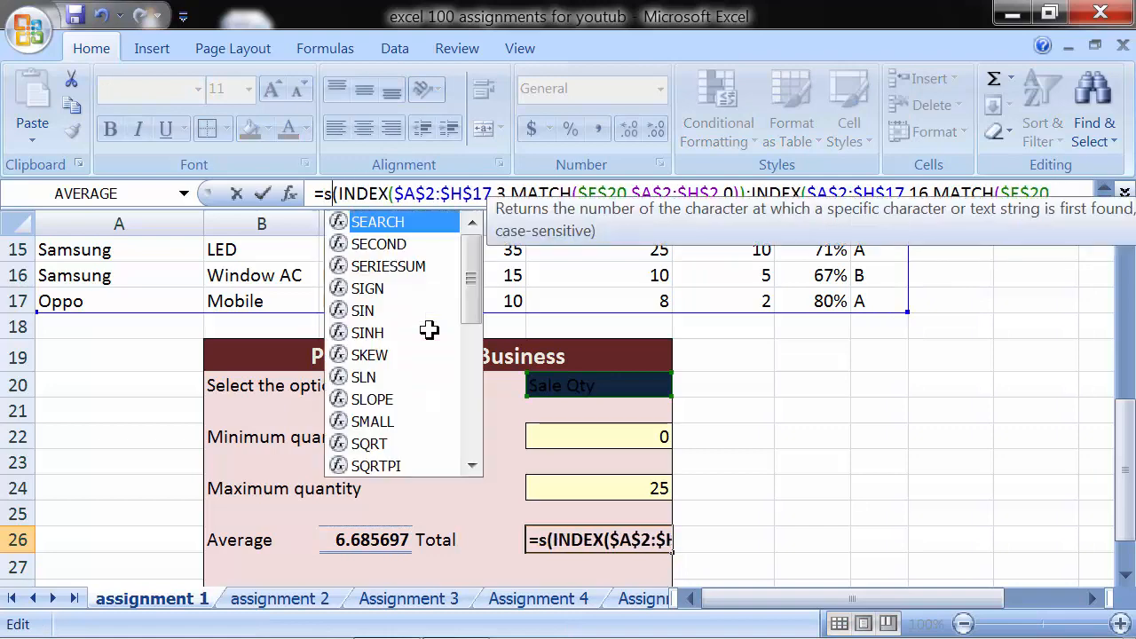
{"action": "type", "text": "um"}
{"action": "key", "text": "Return"}
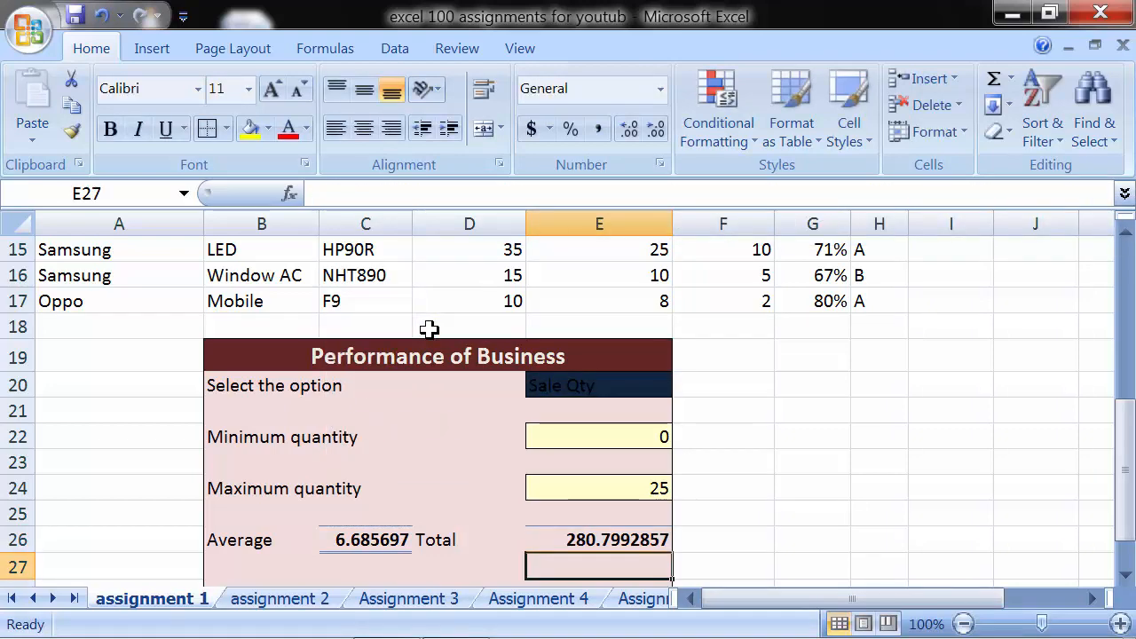
Choose Purchase qty as the option in E20 and check the minimum, maximum and average results.
{"action": "scroll", "coordinate": [491, 432], "scroll_direction": "down", "scroll_amount": 1}
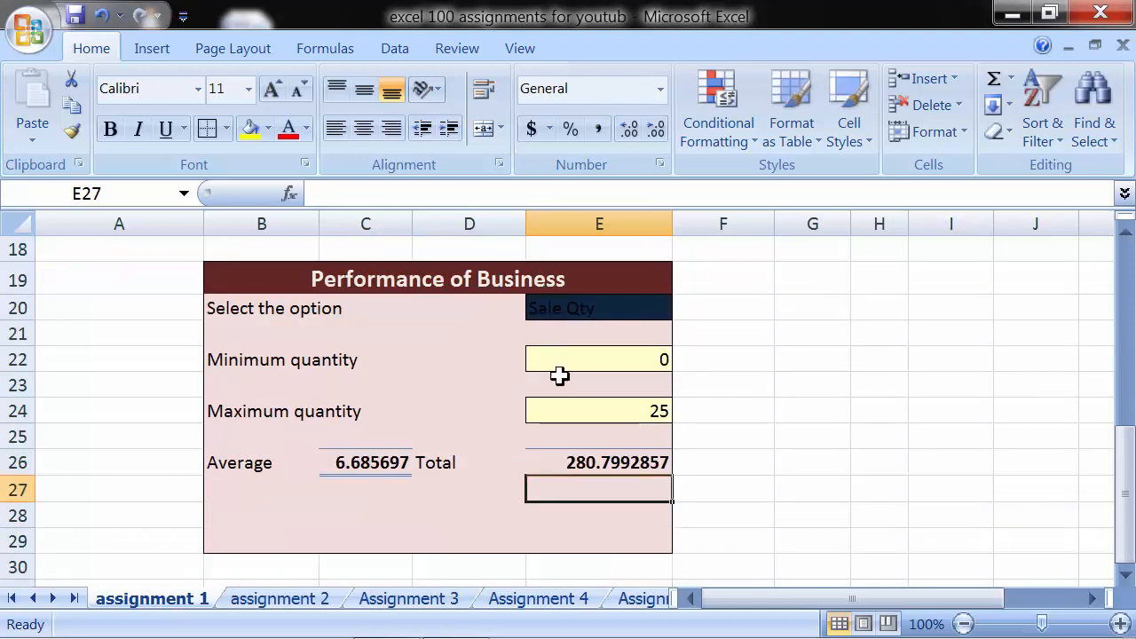
{"action": "left_click", "coordinate": [572, 305]}
{"action": "left_click", "coordinate": [676, 309]}
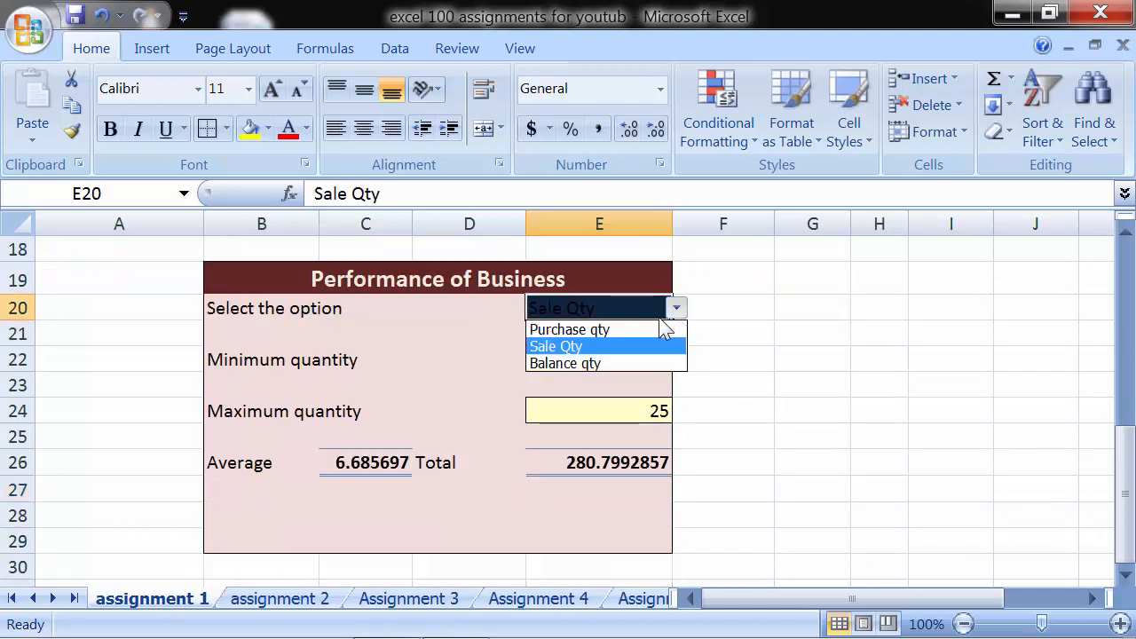
{"action": "left_click", "coordinate": [645, 331]}
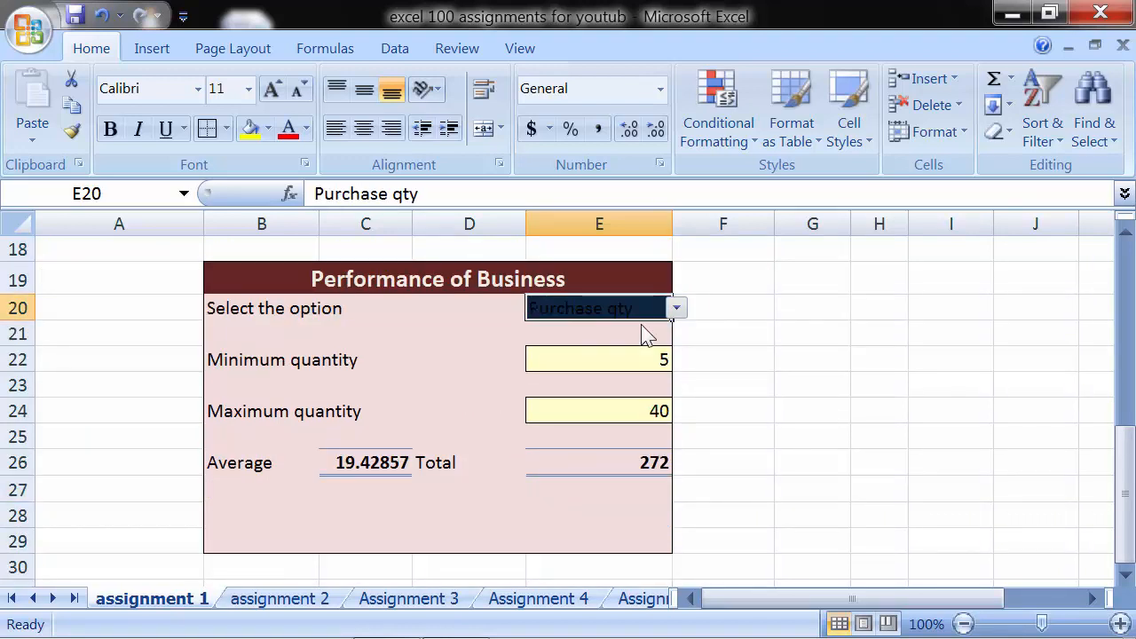
{"action": "left_click", "coordinate": [676, 309]}
{"action": "left_click", "coordinate": [676, 309]}
{"action": "left_click", "coordinate": [665, 361]}
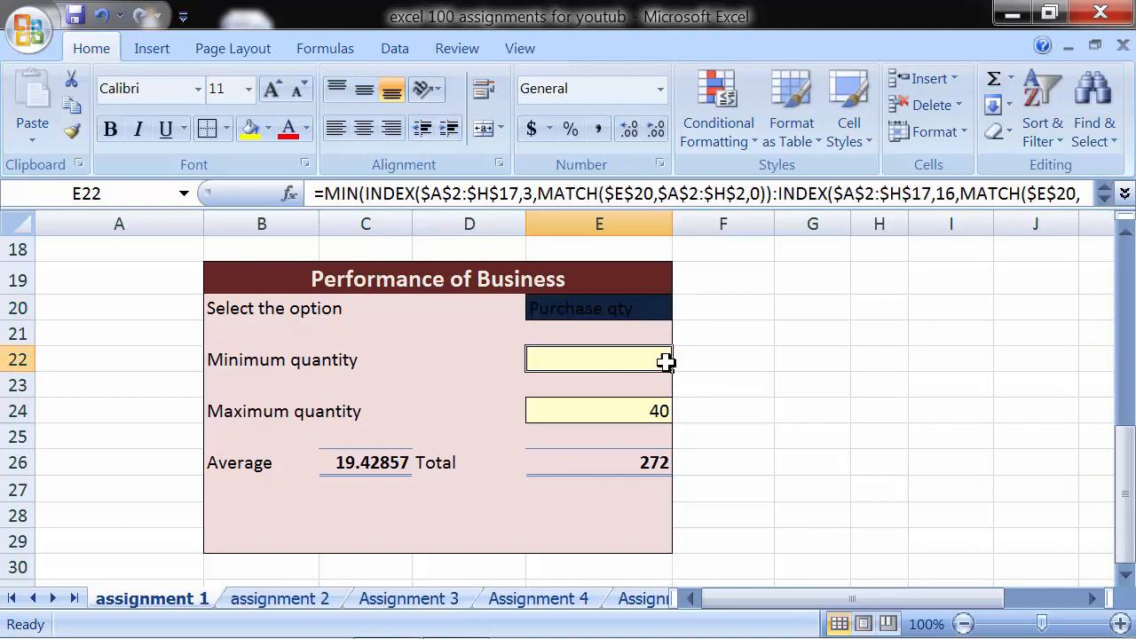
{"action": "left_click", "coordinate": [629, 406]}
{"action": "left_click", "coordinate": [385, 470]}
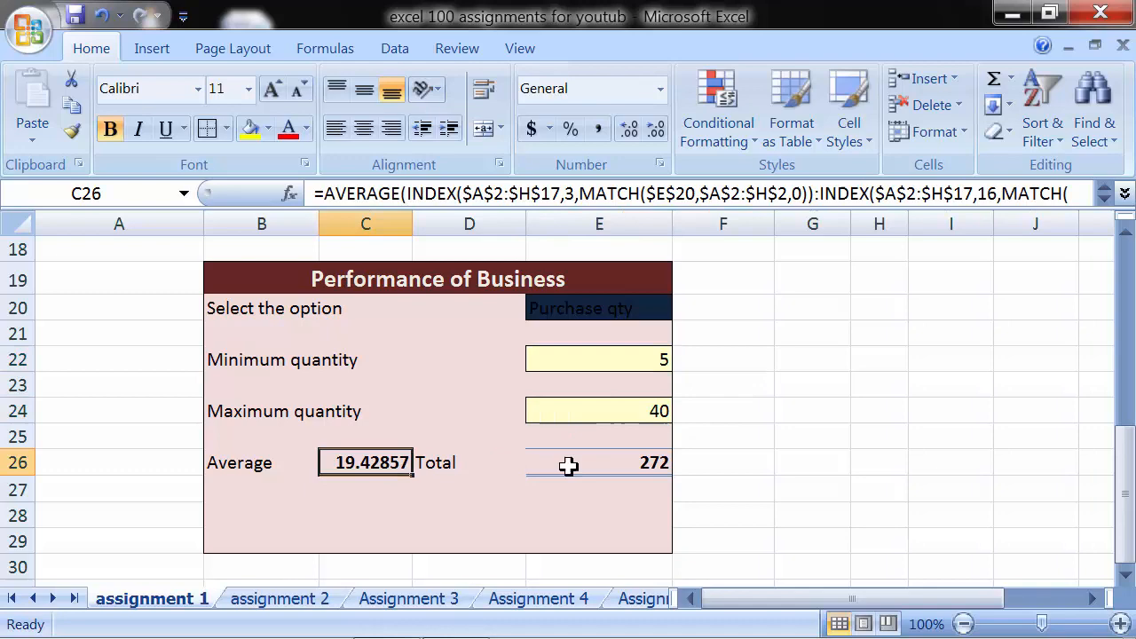
Choose Balance qty as the option in E20 and check the results against the data table above.
{"action": "left_click", "coordinate": [634, 462]}
{"action": "left_click", "coordinate": [661, 314]}
{"action": "left_click", "coordinate": [677, 308]}
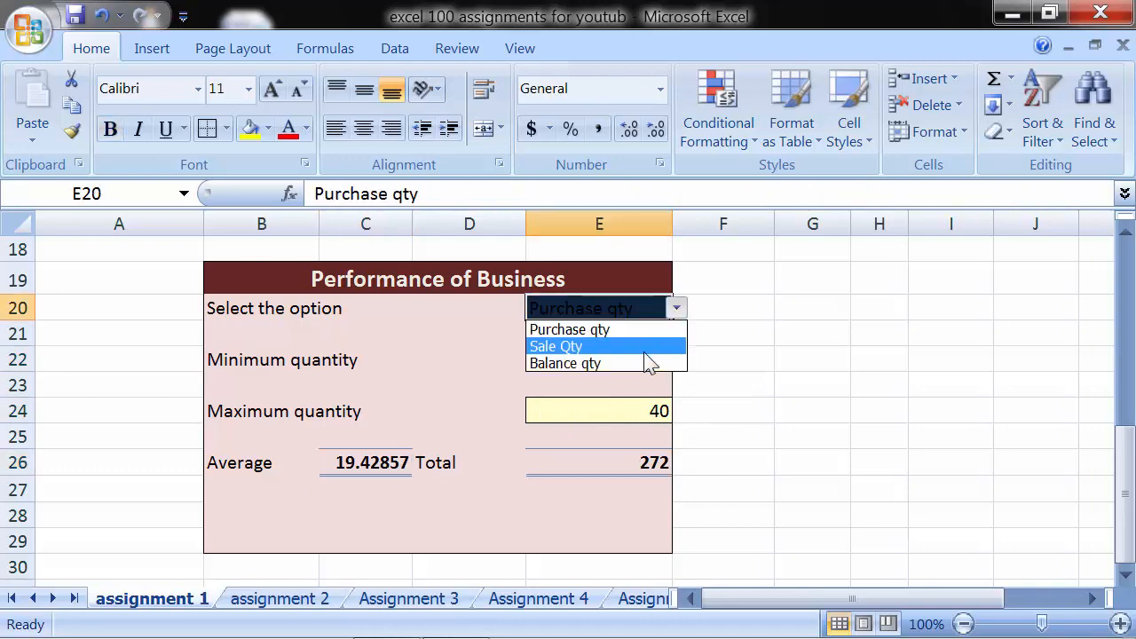
{"action": "left_click", "coordinate": [639, 363]}
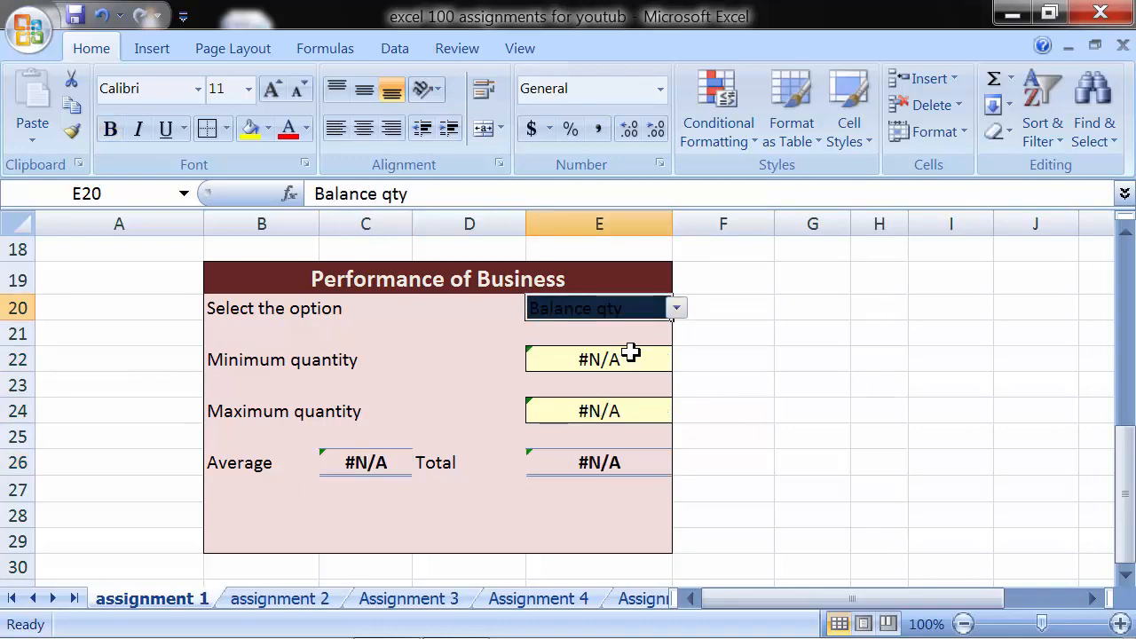
{"action": "scroll", "coordinate": [630, 353], "scroll_direction": "up", "scroll_amount": 6}
{"action": "scroll", "coordinate": [631, 352], "scroll_direction": "down", "scroll_amount": 1}
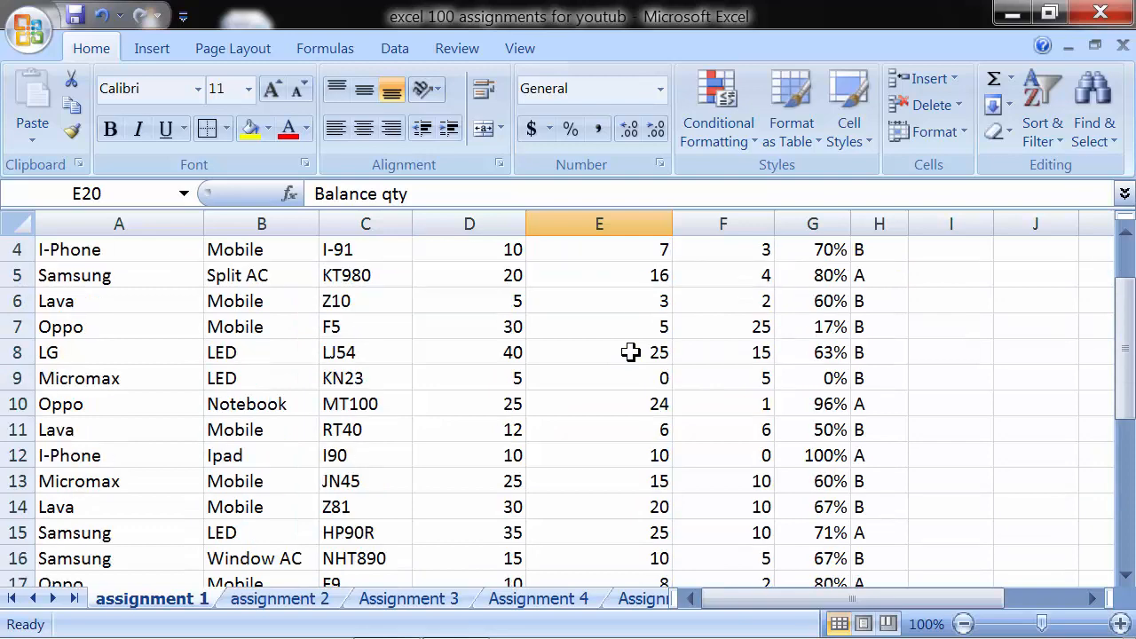
{"action": "scroll", "coordinate": [630, 352], "scroll_direction": "up", "scroll_amount": 1}
{"action": "scroll", "coordinate": [631, 352], "scroll_direction": "down", "scroll_amount": 5}
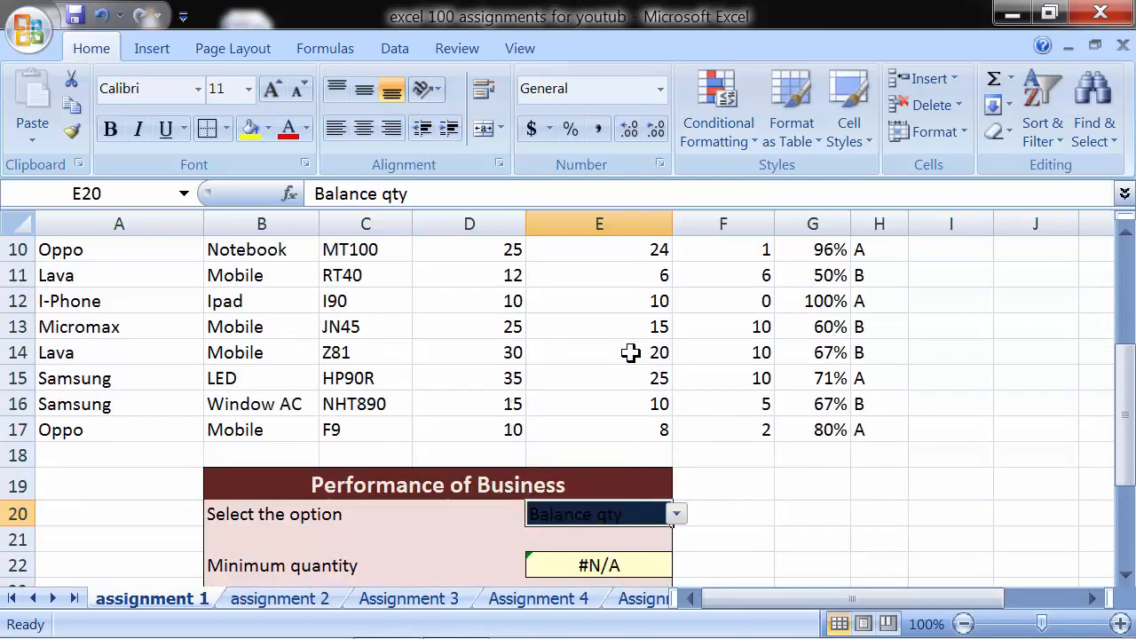
{"action": "scroll", "coordinate": [630, 352], "scroll_direction": "up", "scroll_amount": 2}
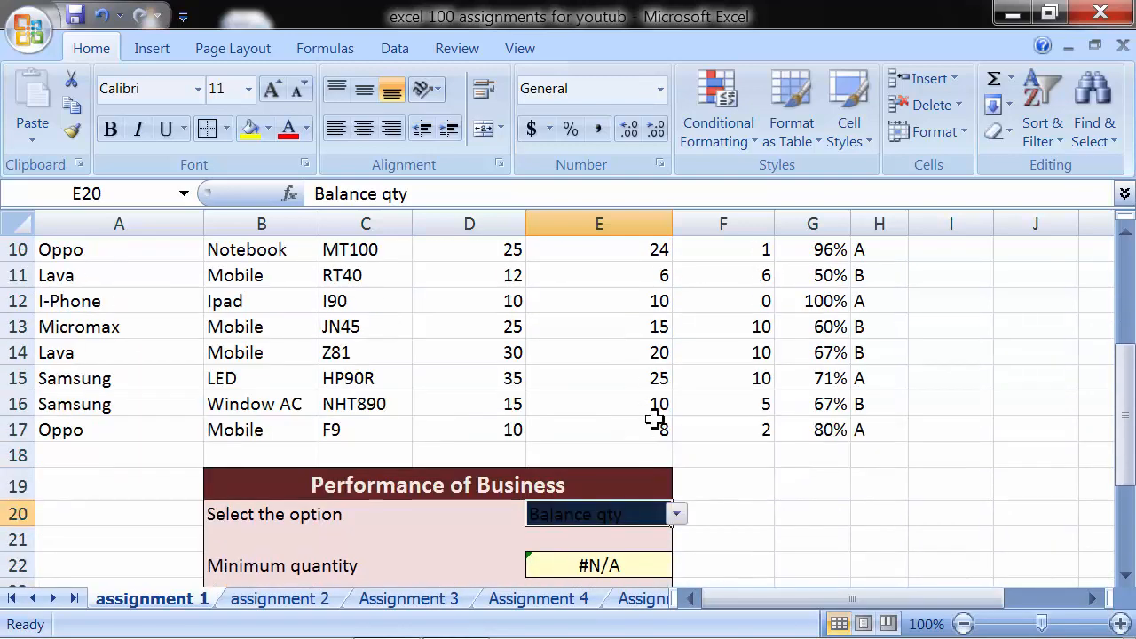
Choose Purchase qty in E20 again and inspect the Balance qty heading and the formula in F3.
{"action": "left_click", "coordinate": [677, 514]}
{"action": "left_click", "coordinate": [635, 536]}
{"action": "scroll", "coordinate": [633, 537], "scroll_direction": "up", "scroll_amount": 3}
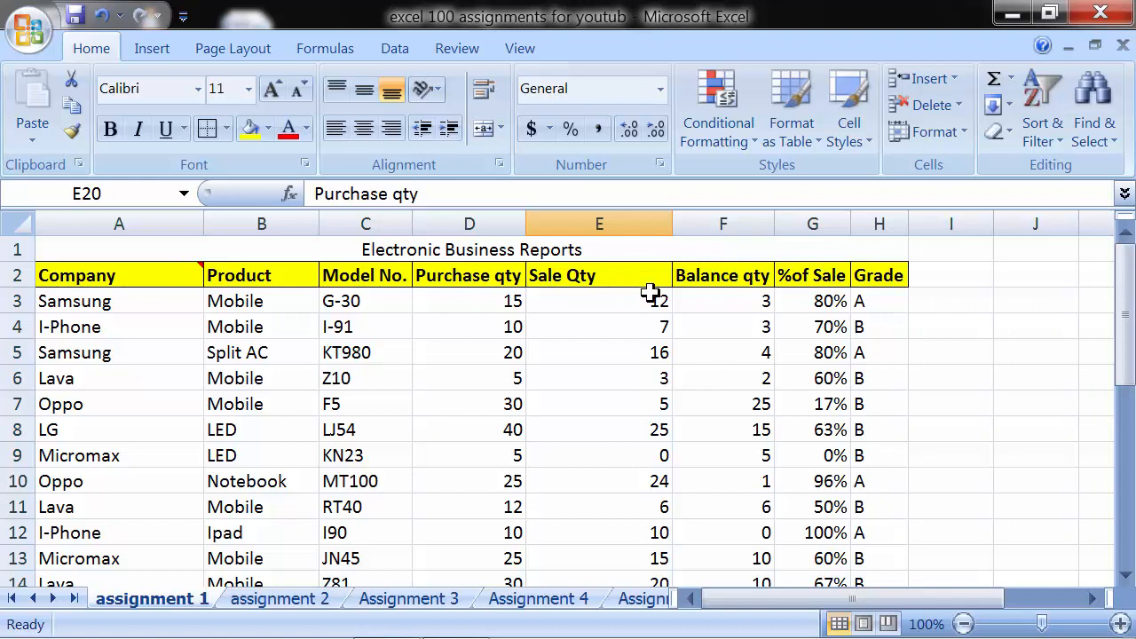
{"action": "left_click", "coordinate": [696, 277]}
{"action": "left_click", "coordinate": [714, 308]}
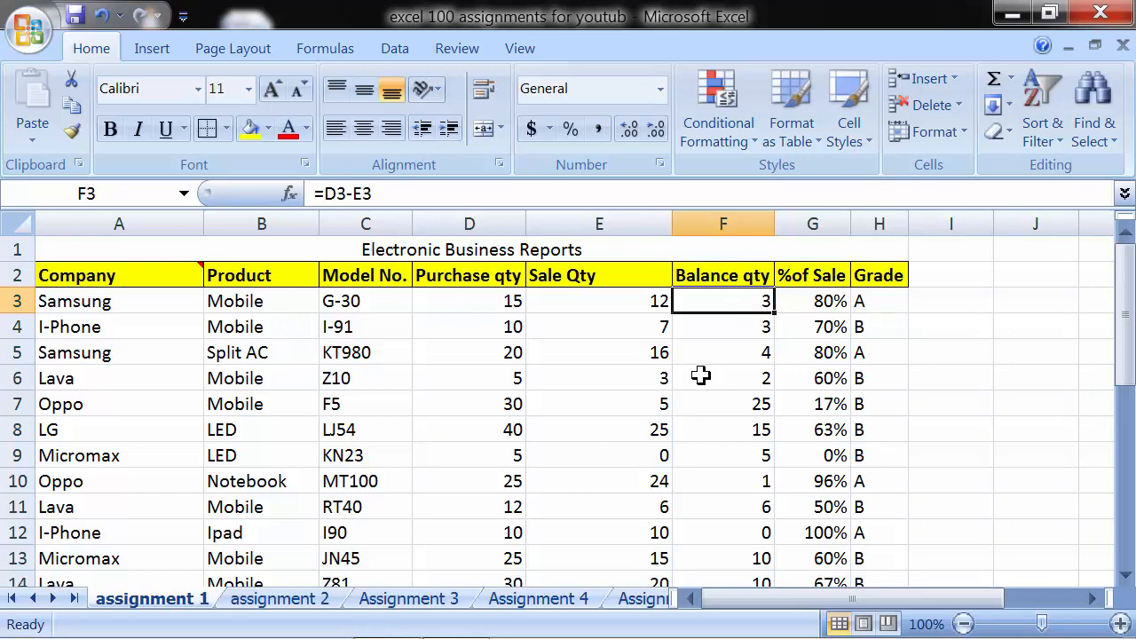
Switch the E20 option between Sale Qty and Purchase qty to test the calculated results, ending on Purchase qty.
{"action": "scroll", "coordinate": [701, 376], "scroll_direction": "down", "scroll_amount": 3}
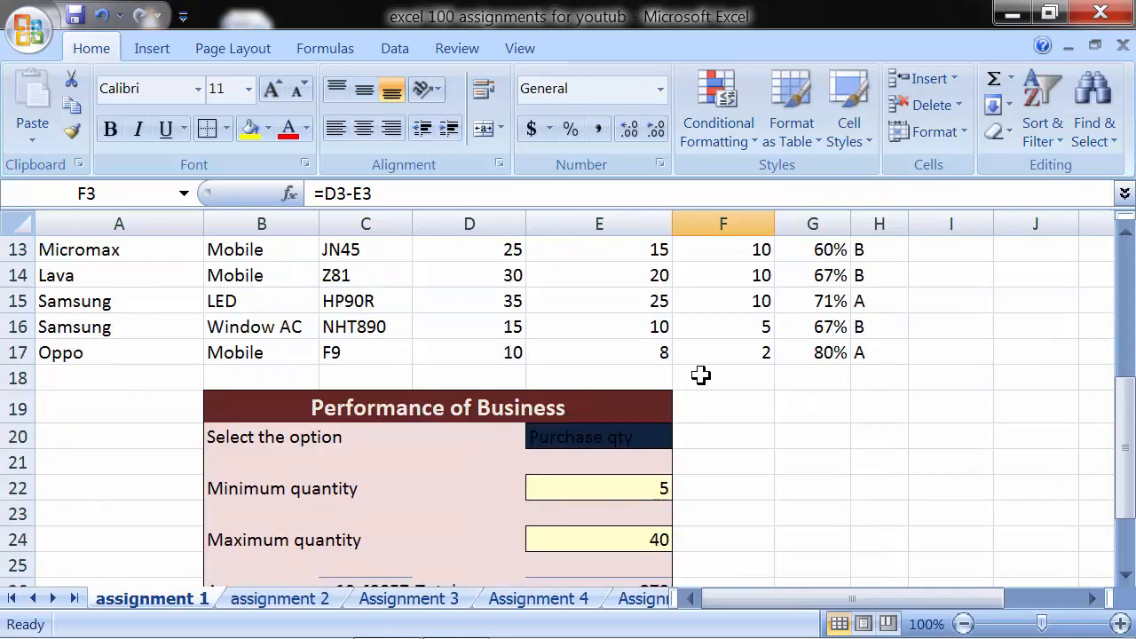
{"action": "left_click", "coordinate": [632, 361]}
{"action": "left_click", "coordinate": [675, 360]}
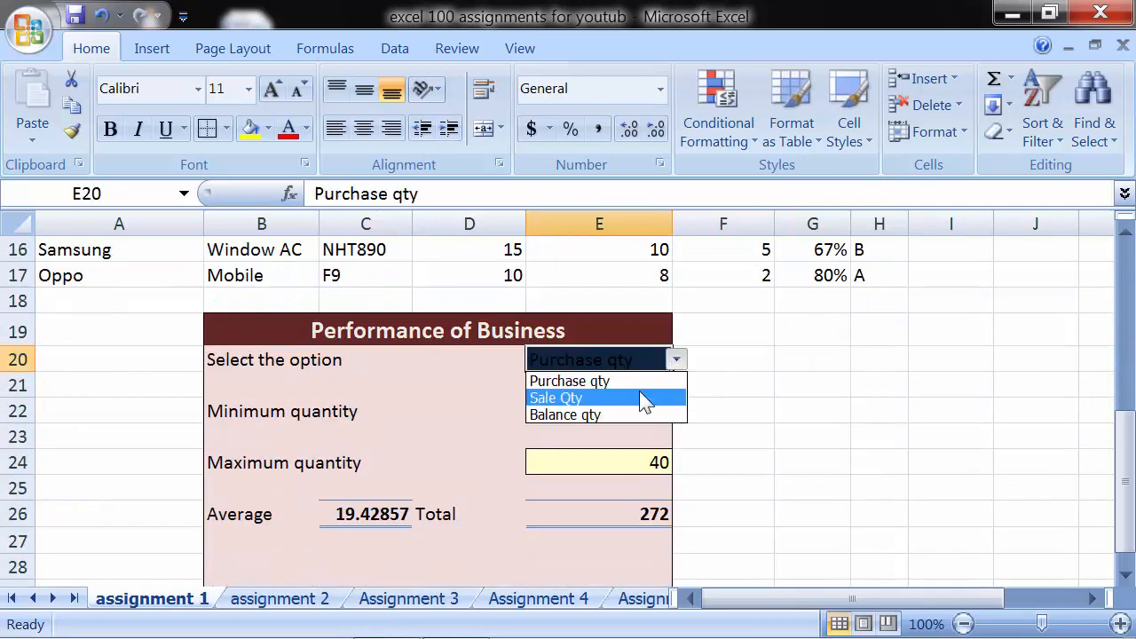
{"action": "left_click", "coordinate": [639, 395]}
{"action": "left_click", "coordinate": [675, 363]}
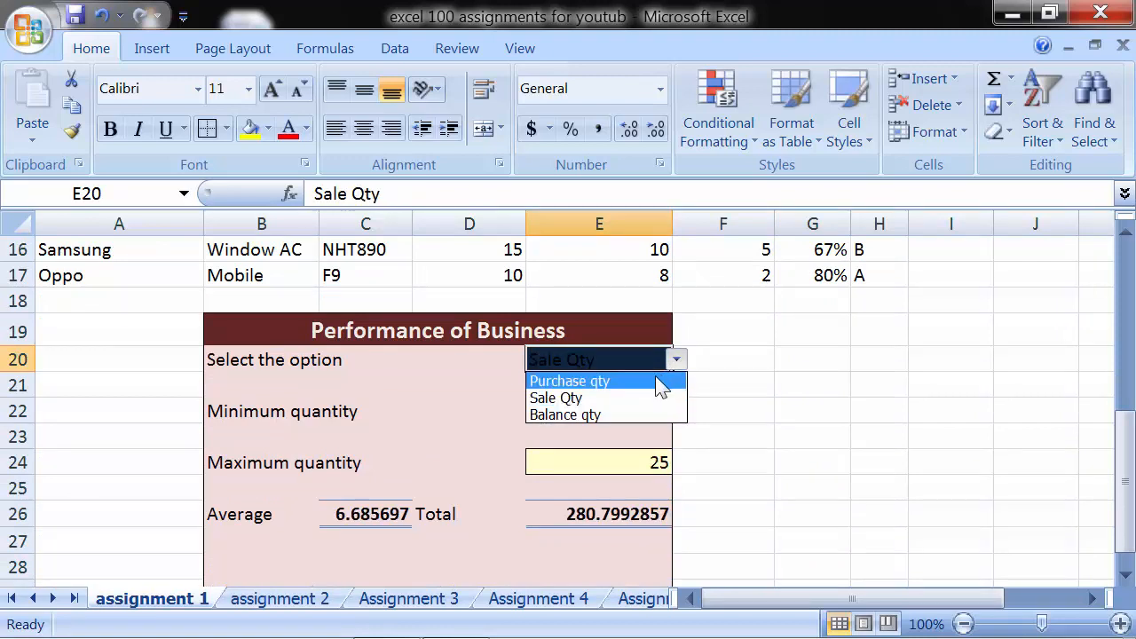
{"action": "left_click", "coordinate": [654, 381]}
{"action": "left_click", "coordinate": [676, 359]}
{"action": "left_click", "coordinate": [649, 396]}
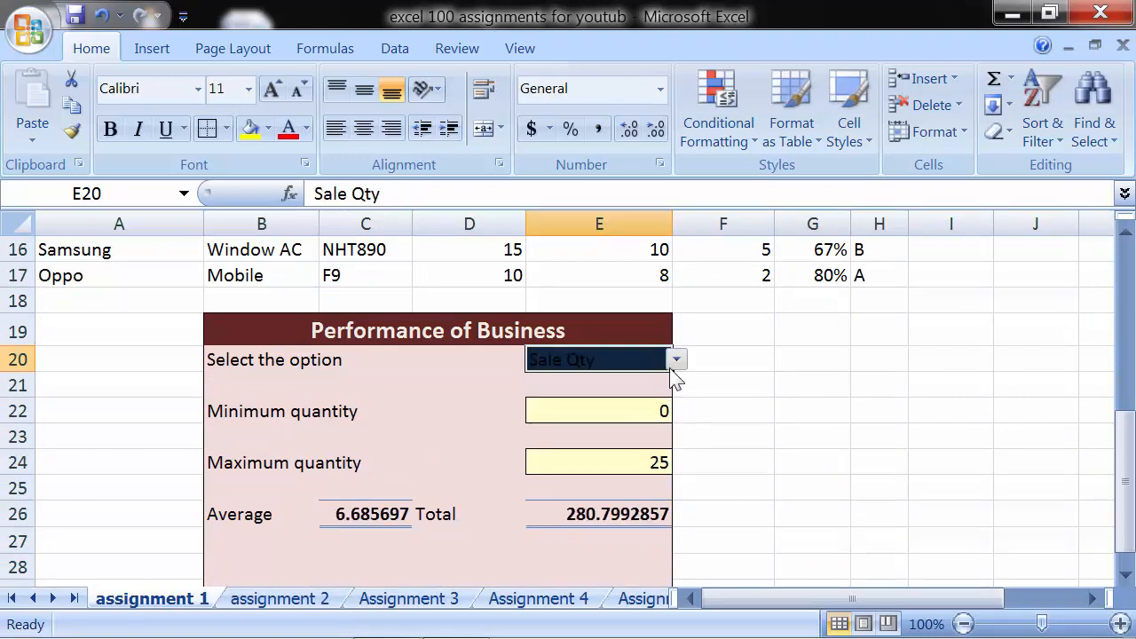
{"action": "left_click", "coordinate": [675, 360]}
{"action": "left_click", "coordinate": [652, 381]}
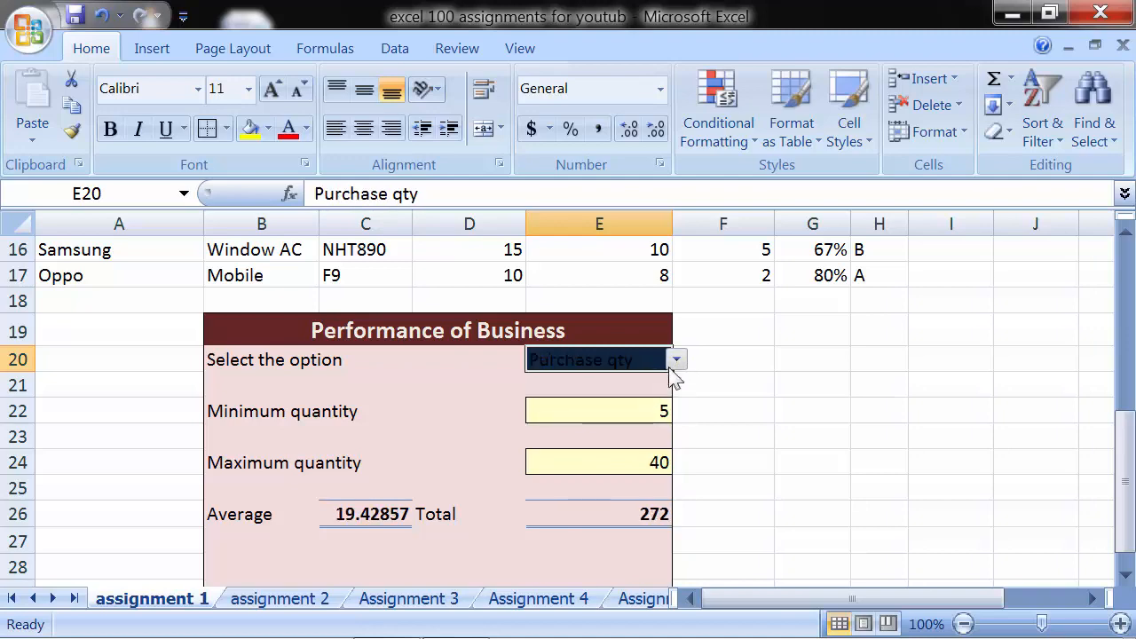